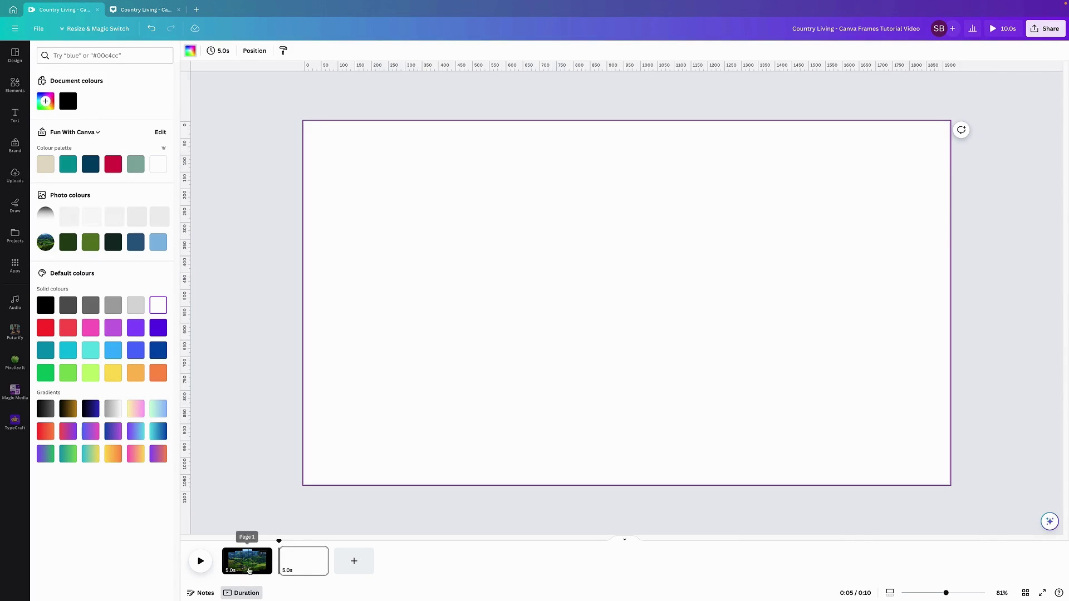
Check the finished example on page 1, then add a square frame from the recently used elements to the blank page 2
{"action": "left_click", "coordinate": [268, 551]}
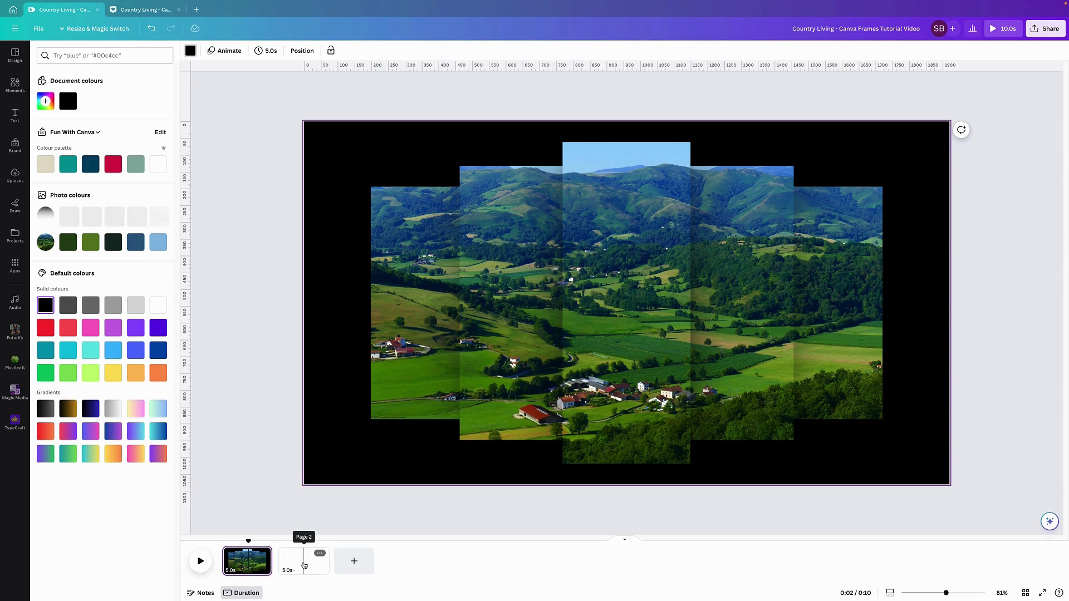
{"action": "left_click", "coordinate": [304, 563]}
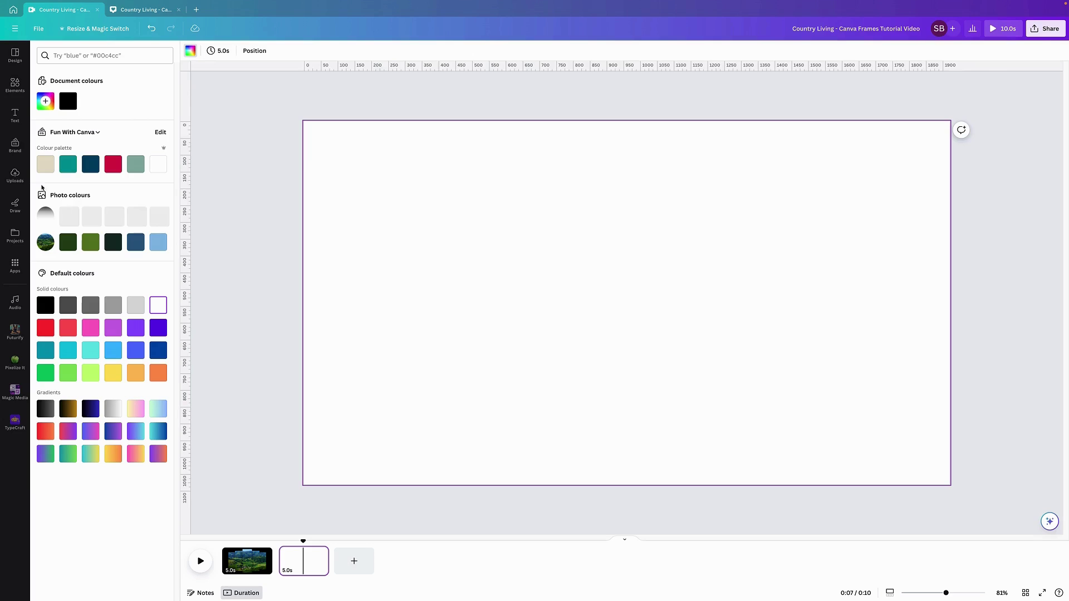
{"action": "left_click", "coordinate": [11, 88]}
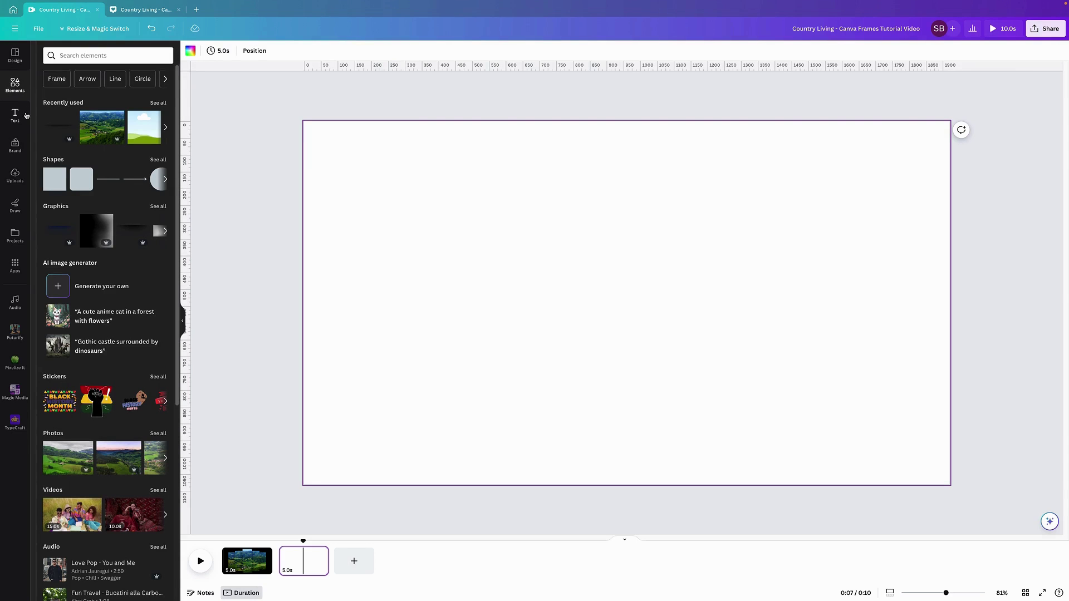
{"action": "left_click", "coordinate": [146, 133]}
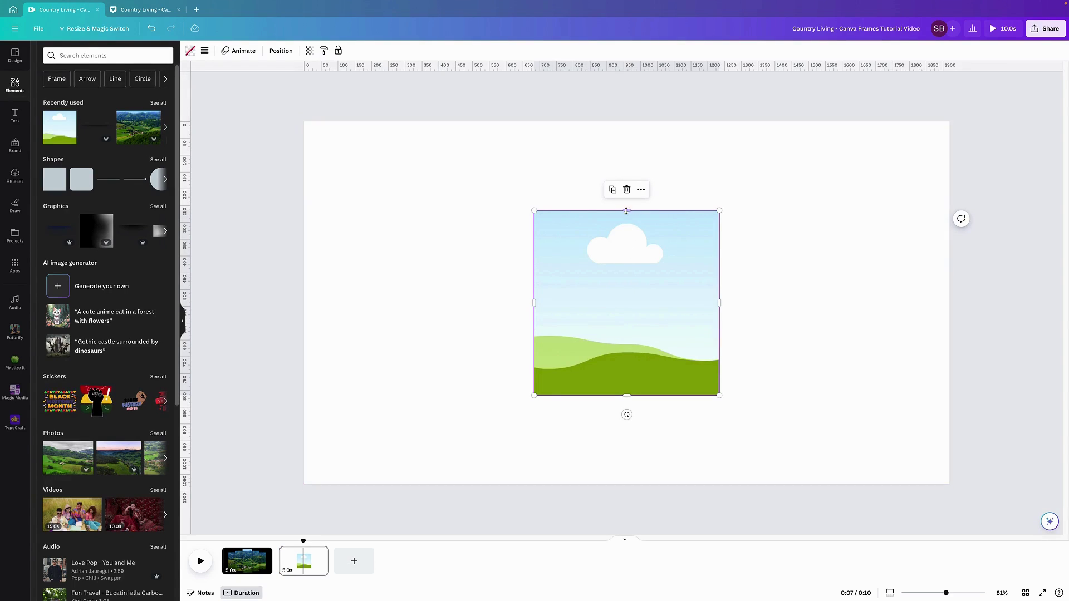
Stretch the frame upward and downward to nearly the full page height and centre it vertically on the page
{"action": "left_click_drag", "start_coordinate": [626, 210], "coordinate": [626, 144]}
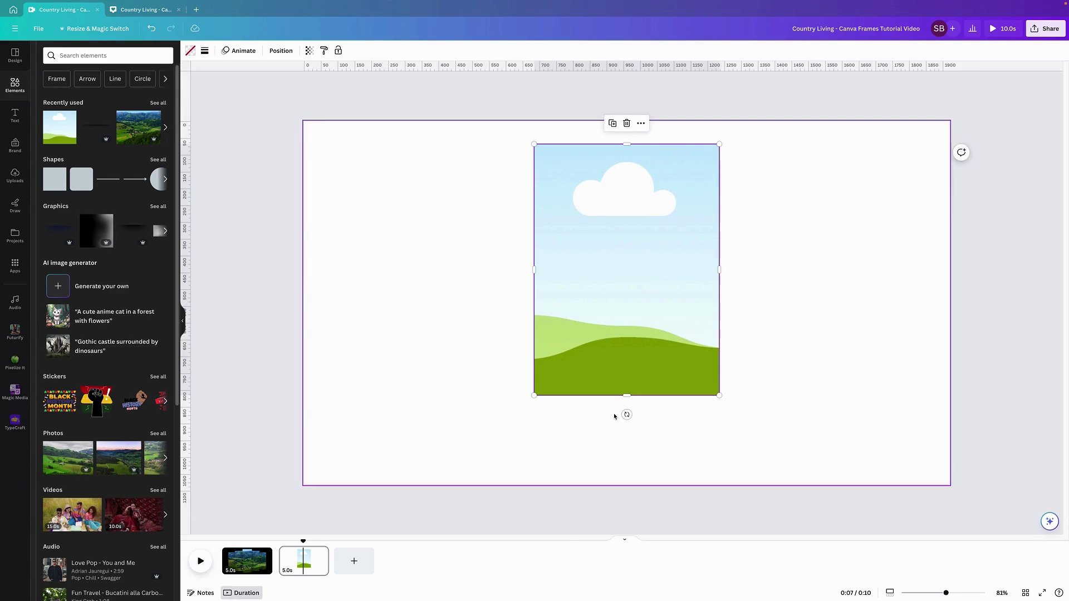
{"action": "left_click_drag", "start_coordinate": [626, 396], "coordinate": [629, 467]}
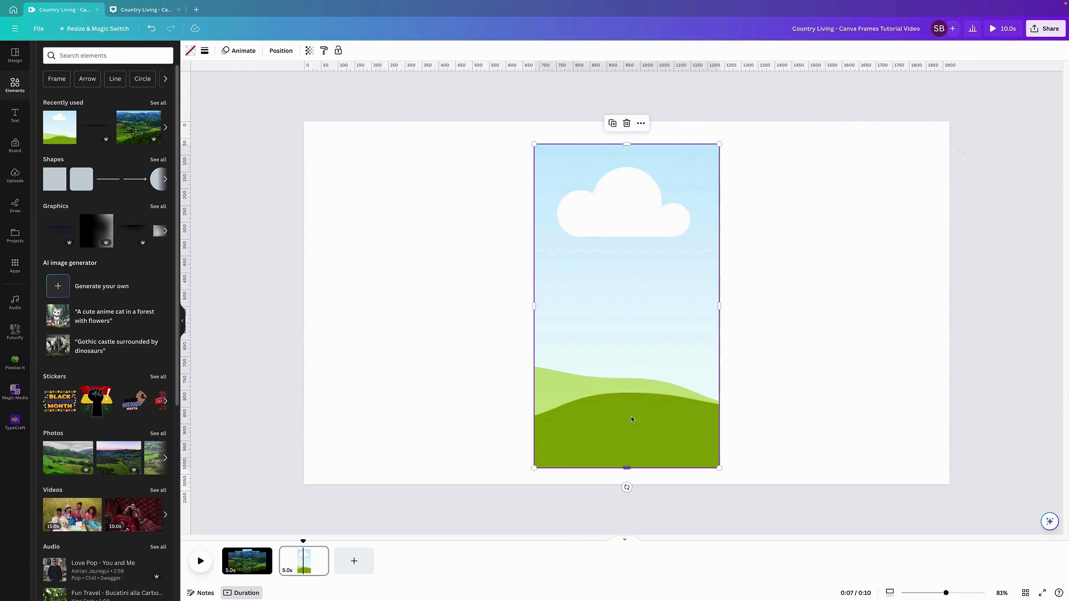
{"action": "left_click_drag", "start_coordinate": [633, 306], "coordinate": [633, 303]}
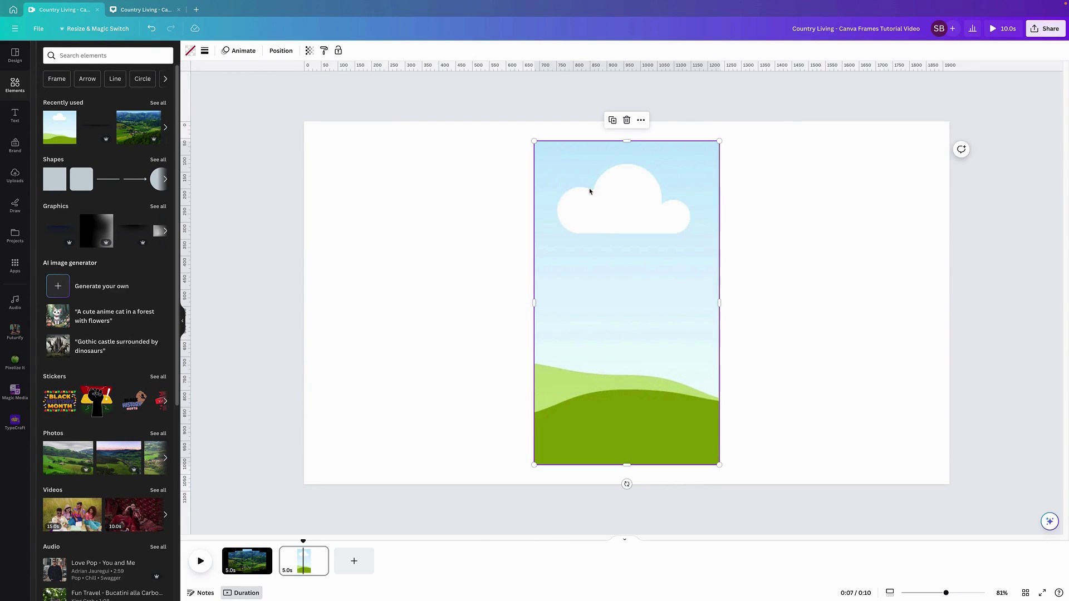
Duplicate the frame and place the copy half a frame width to the left, with its right edge on the page centre
{"action": "left_click", "coordinate": [613, 120]}
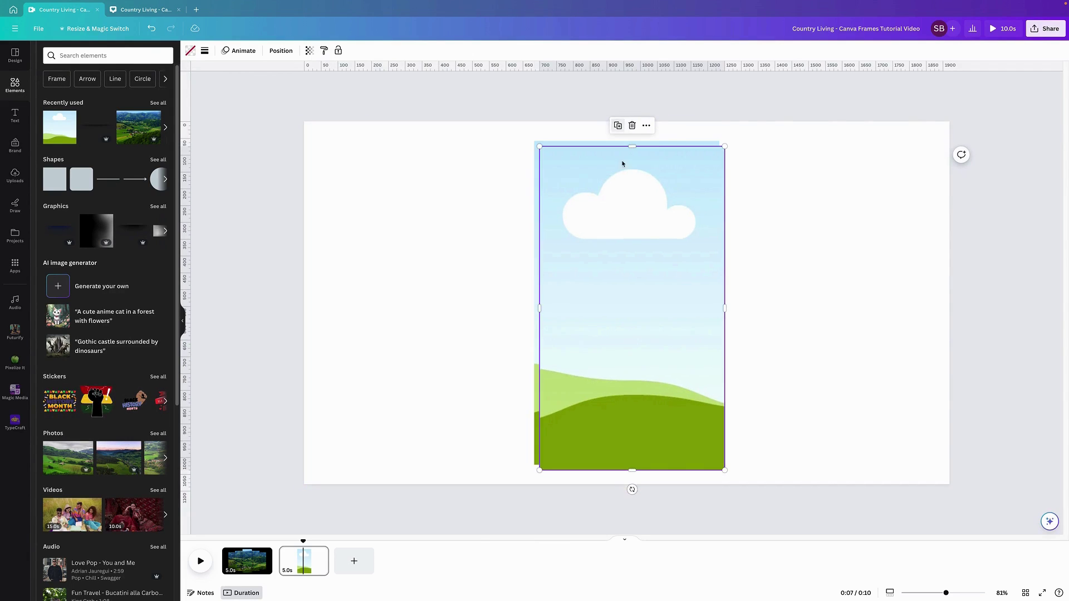
{"action": "left_click_drag", "start_coordinate": [646, 234], "coordinate": [547, 225]}
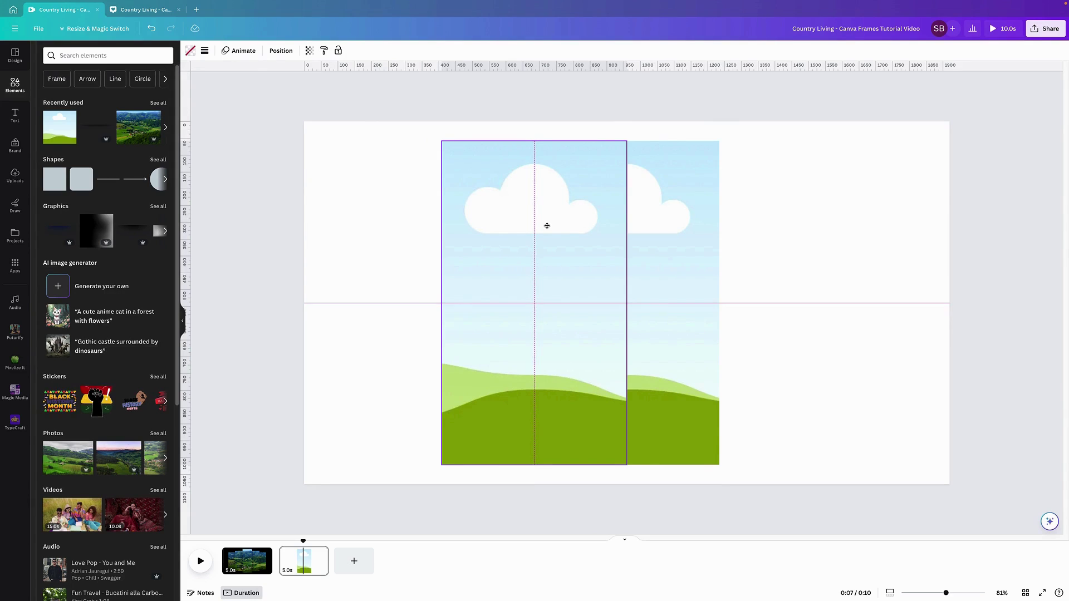
{"action": "left_click_drag", "start_coordinate": [547, 226], "coordinate": [546, 226]}
Duplicate the left frame, align the copy with its left edge on the page centre, and send it backward behind the central frame
{"action": "left_click", "coordinate": [519, 119]}
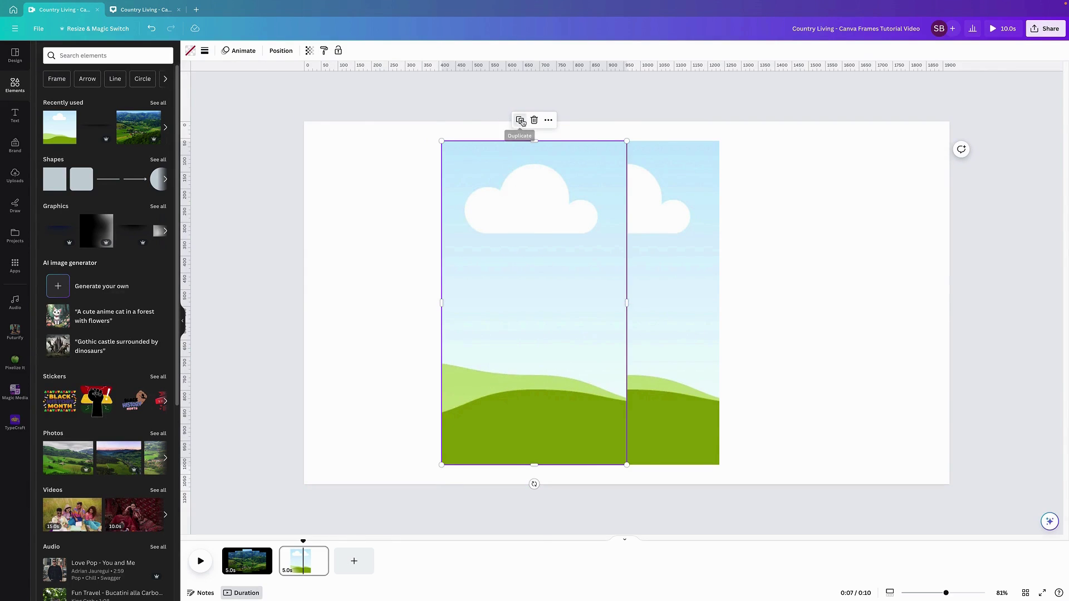
{"action": "left_click_drag", "start_coordinate": [526, 178], "coordinate": [747, 200]}
{"action": "right_click", "coordinate": [734, 180]}
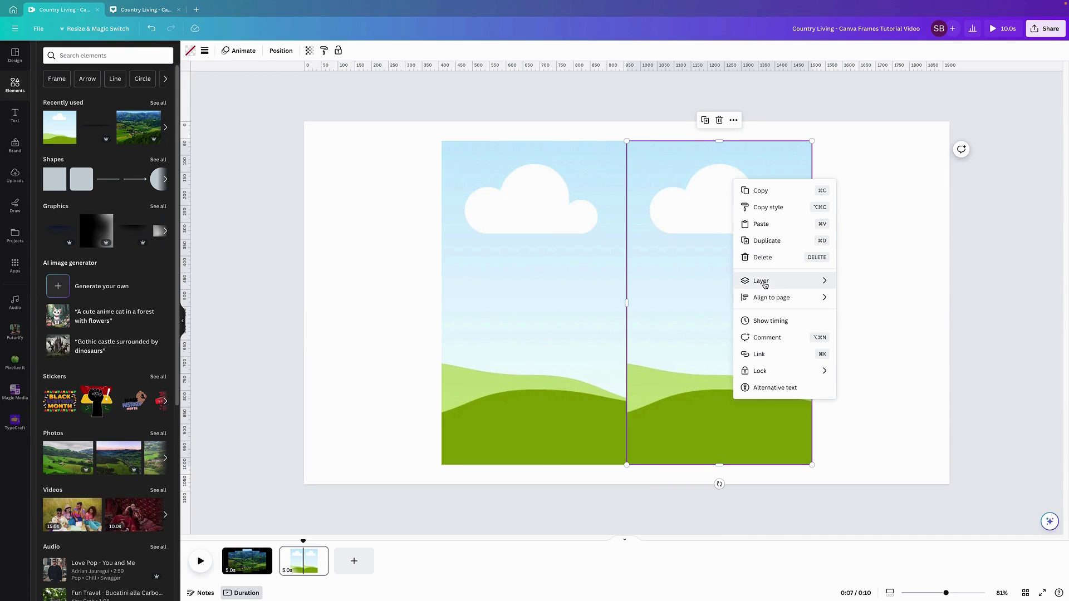
{"action": "mouse_move", "coordinate": [764, 283]}
{"action": "left_click", "coordinate": [883, 315]}
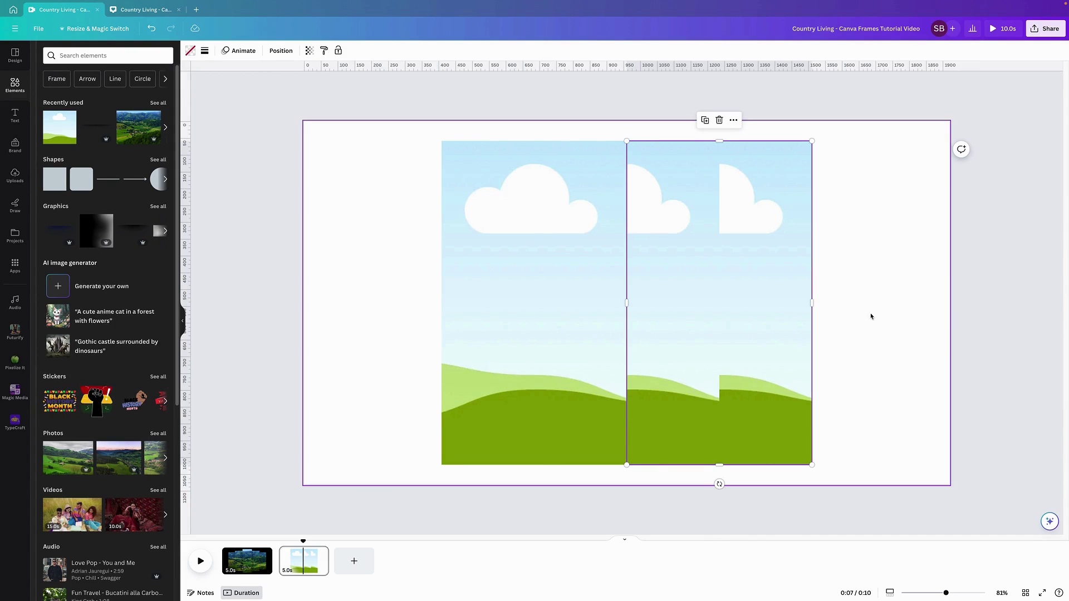
Send the left frame backward so that it sits behind the central frame
{"action": "left_click", "coordinate": [493, 241]}
{"action": "right_click", "coordinate": [490, 239]}
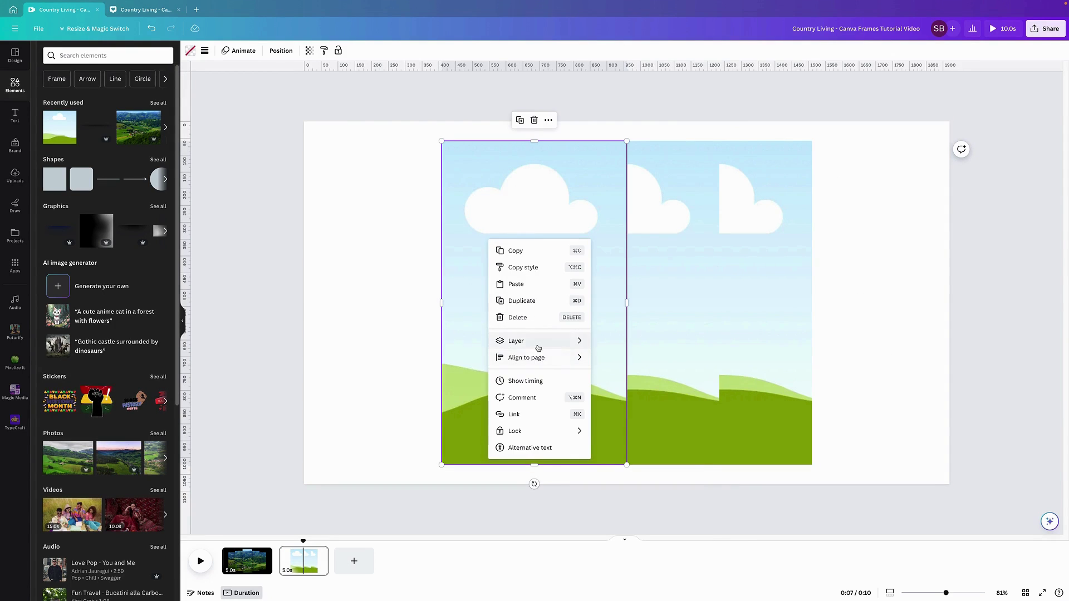
{"action": "mouse_move", "coordinate": [537, 341]}
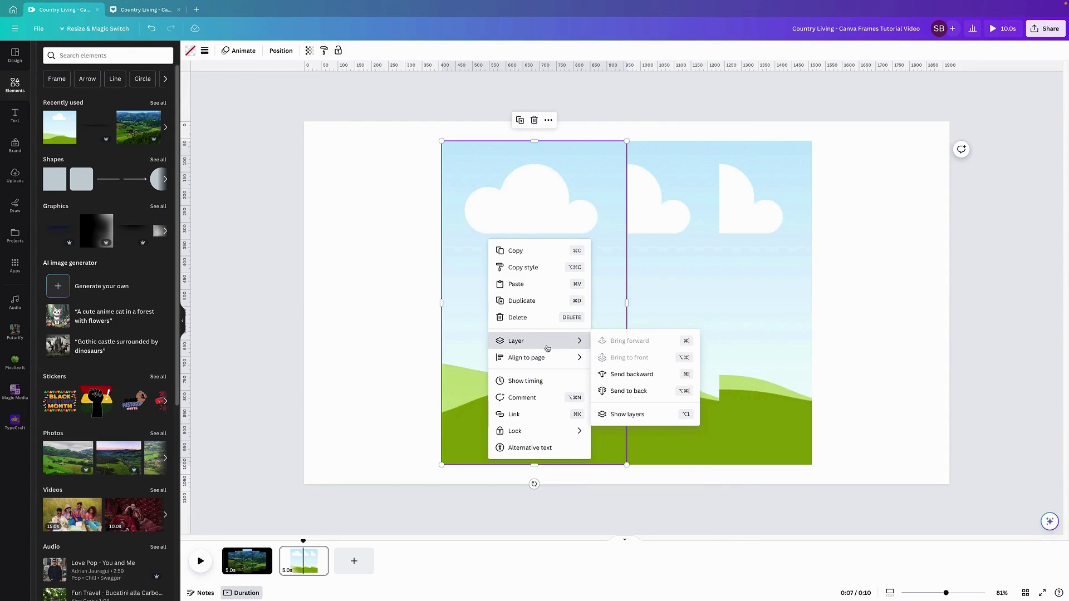
{"action": "left_click", "coordinate": [632, 374]}
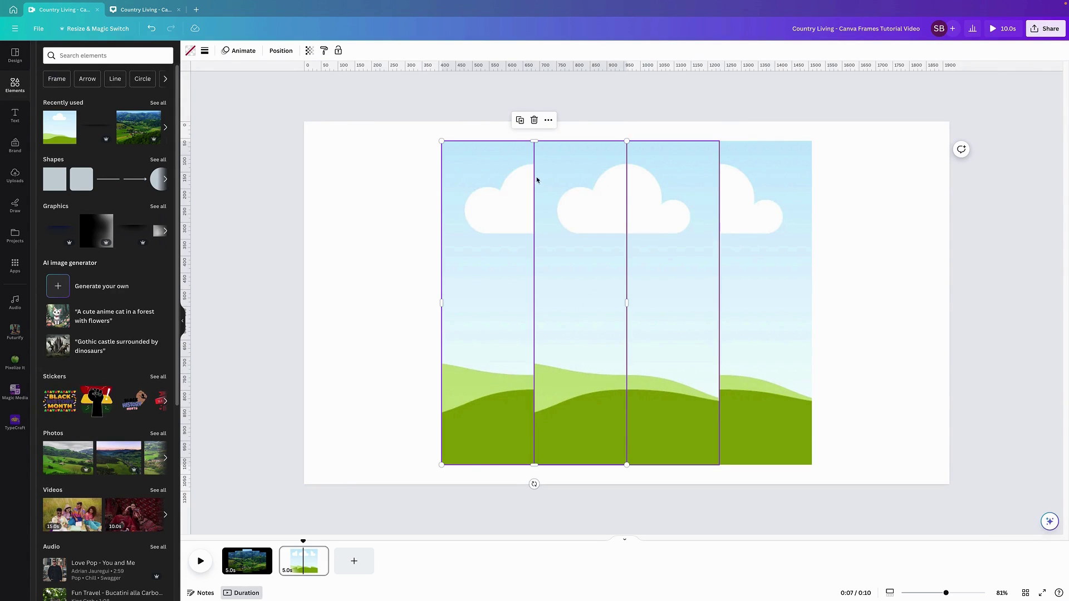
Duplicate the left and right frames and place each copy half a frame width further out, level with the others
{"action": "left_click", "coordinate": [521, 121]}
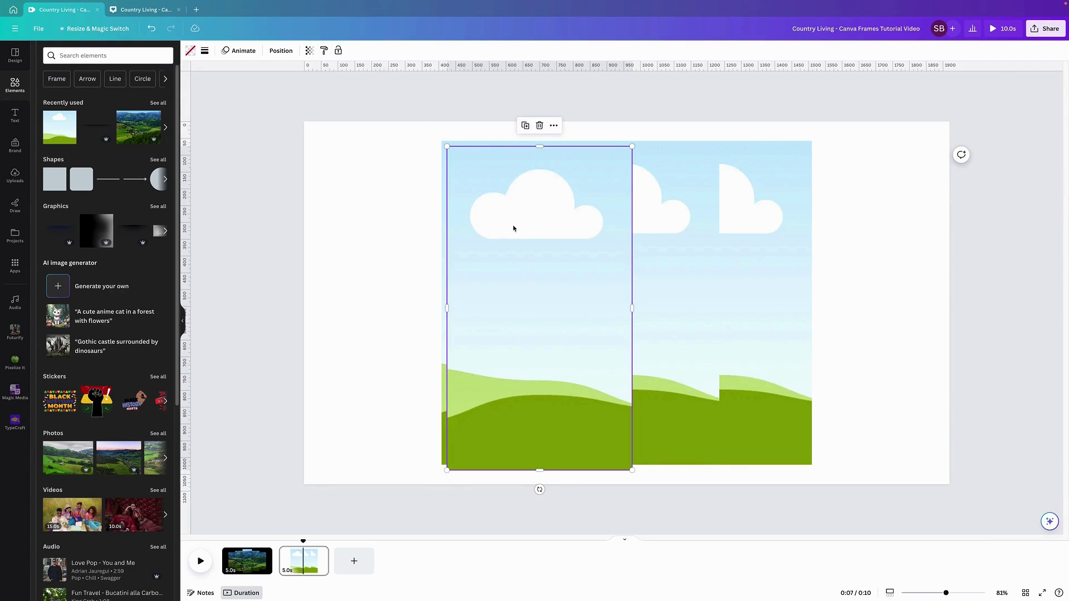
{"action": "left_click_drag", "start_coordinate": [529, 248], "coordinate": [430, 241]}
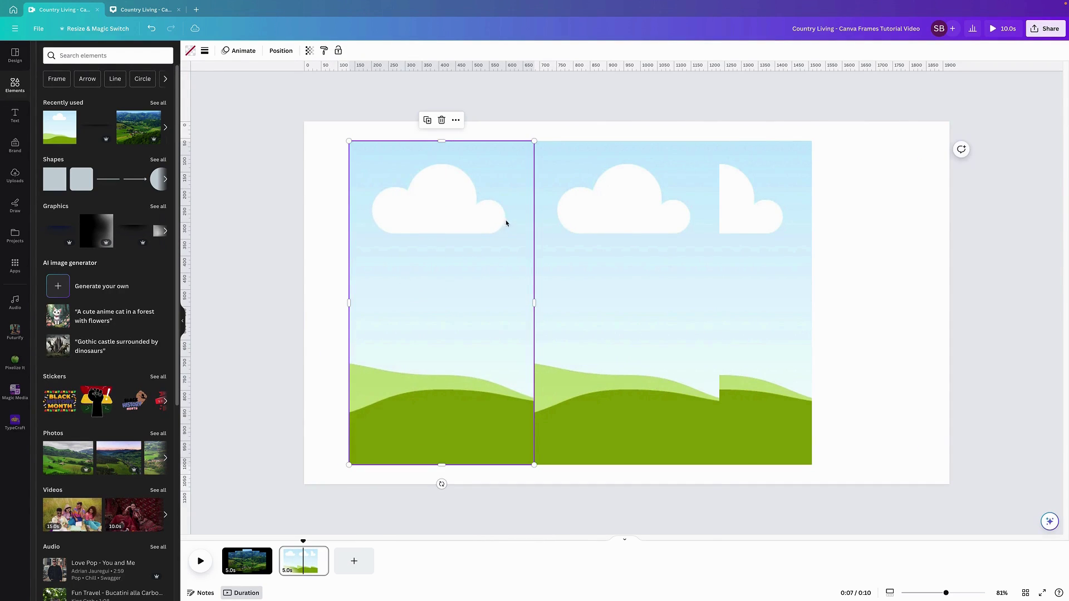
{"action": "left_click", "coordinate": [733, 158]}
{"action": "left_click", "coordinate": [706, 121]}
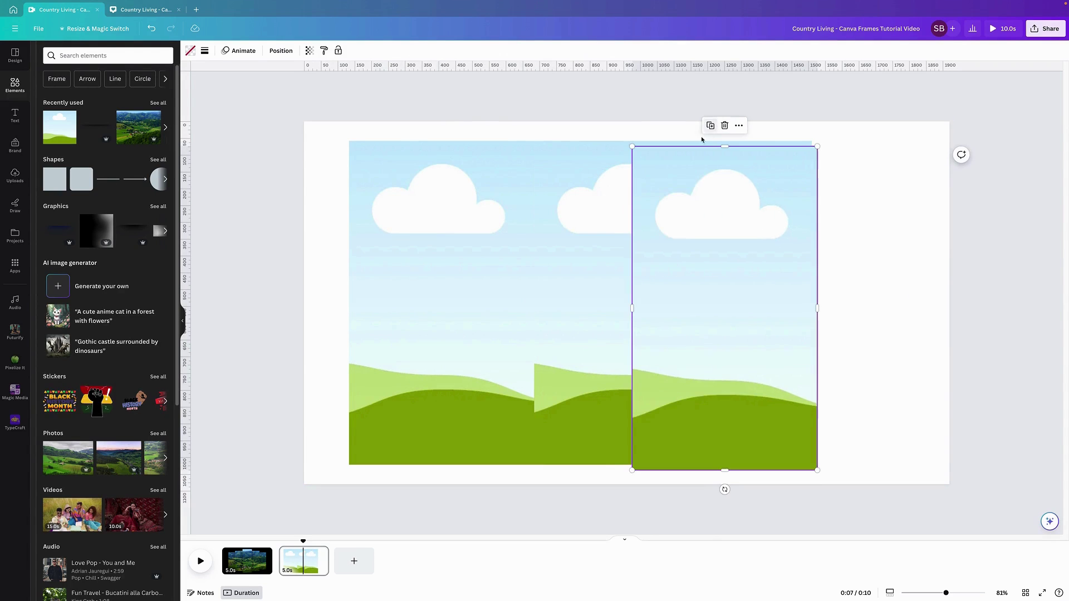
{"action": "left_click_drag", "start_coordinate": [684, 229], "coordinate": [769, 222]}
Send the new outermost right frame backward one layer
{"action": "right_click", "coordinate": [850, 241]}
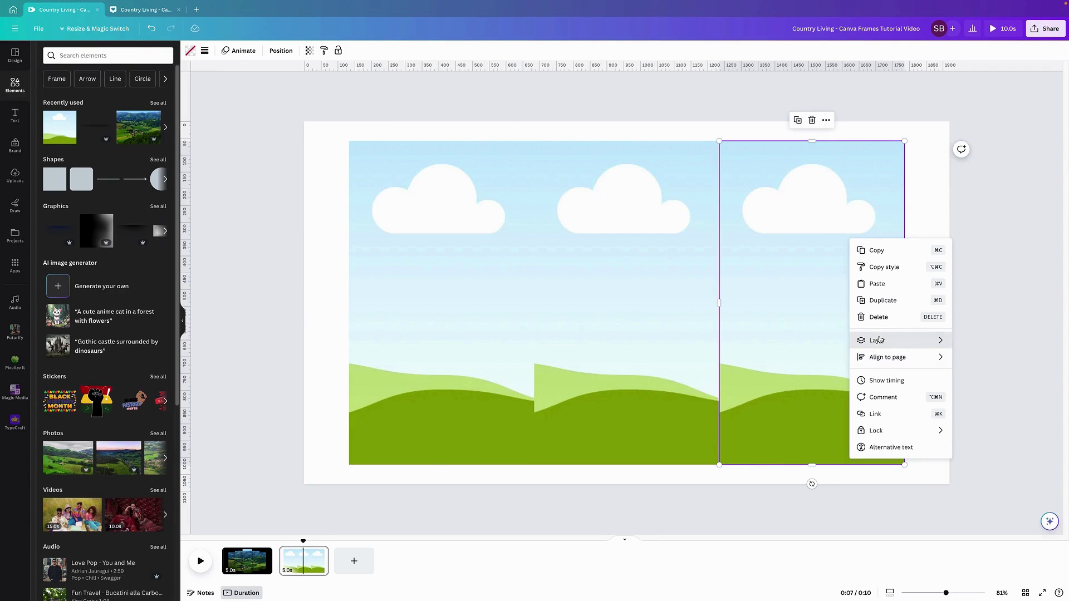
{"action": "mouse_move", "coordinate": [924, 340]}
{"action": "left_click", "coordinate": [983, 374]}
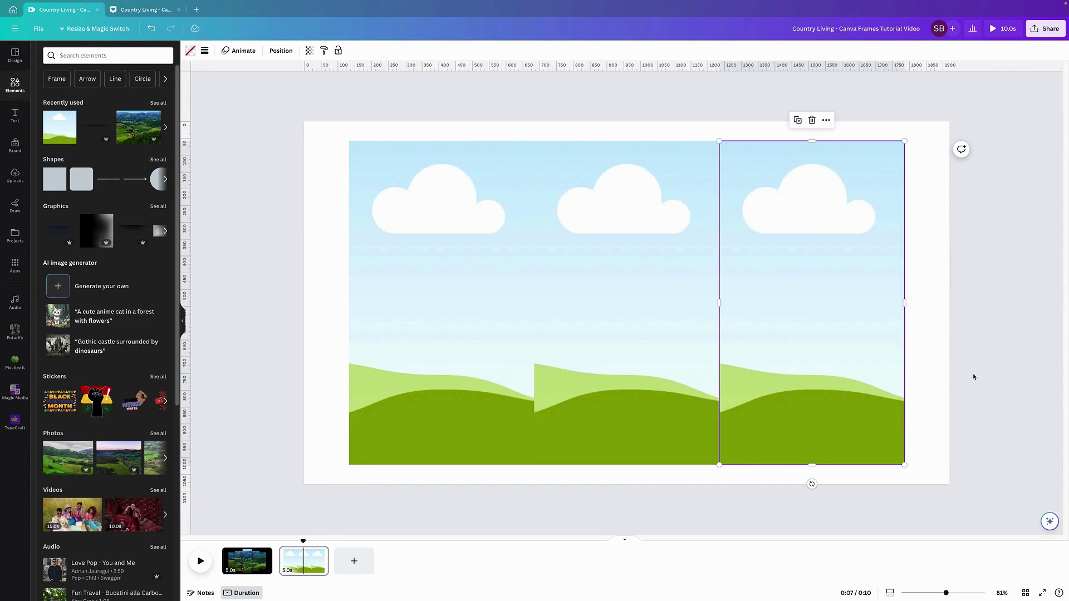
{"action": "left_click", "coordinate": [439, 201]}
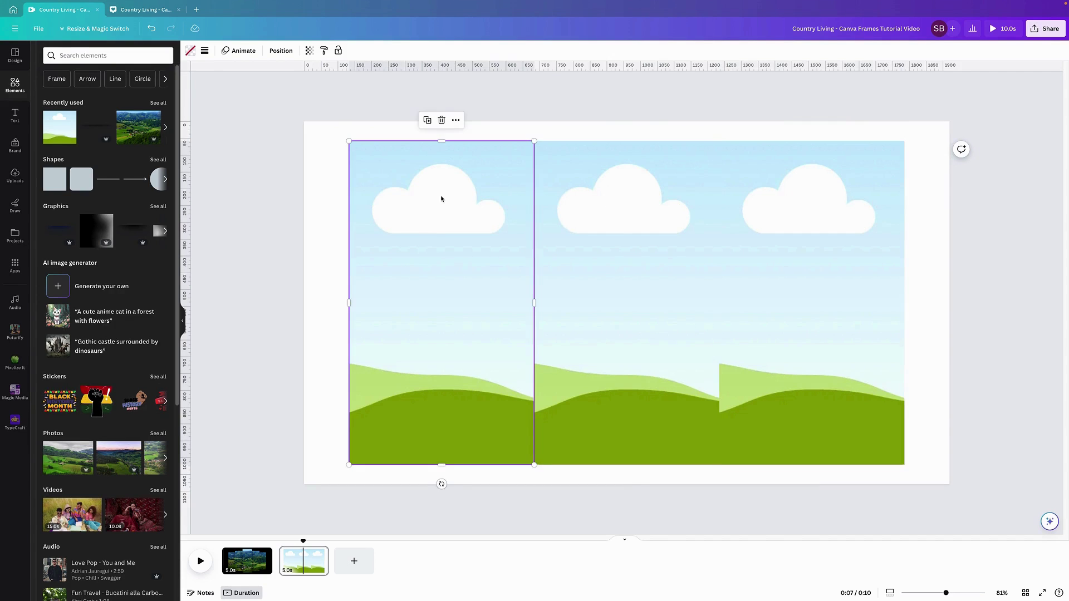
{"action": "left_click", "coordinate": [617, 231]}
{"action": "left_click", "coordinate": [816, 222]}
Send the outermost left frame backward so that it sits behind the inner left frame
{"action": "left_click", "coordinate": [445, 182]}
{"action": "mouse_move", "coordinate": [442, 141]}
{"action": "left_mouse_down"}
{"action": "mouse_move", "coordinate": [439, 190]}
{"action": "mouse_move", "coordinate": [439, 141]}
{"action": "left_mouse_up"}
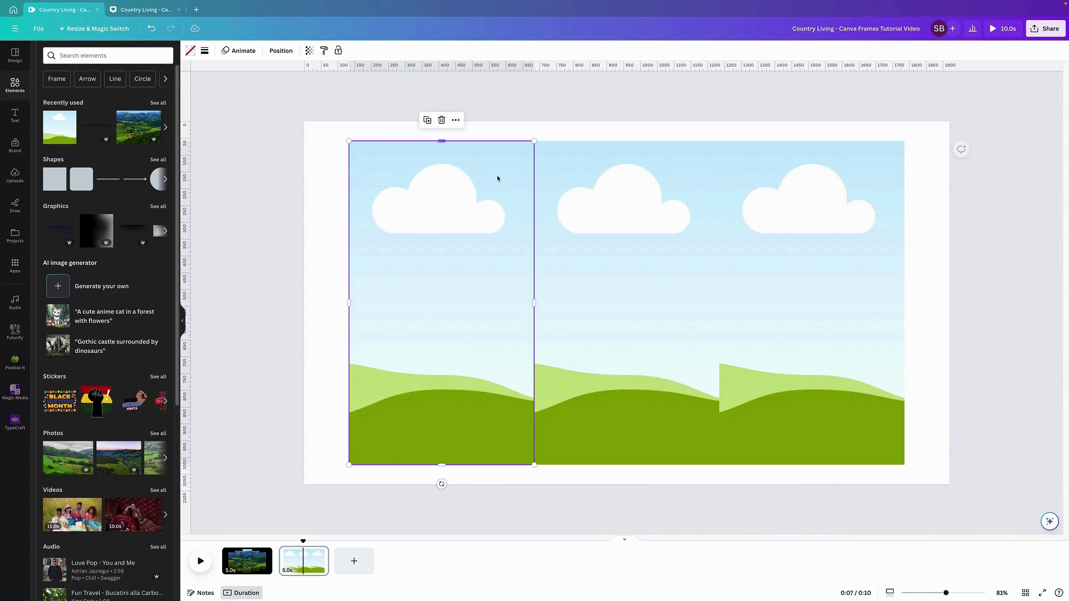
{"action": "right_click", "coordinate": [477, 245]}
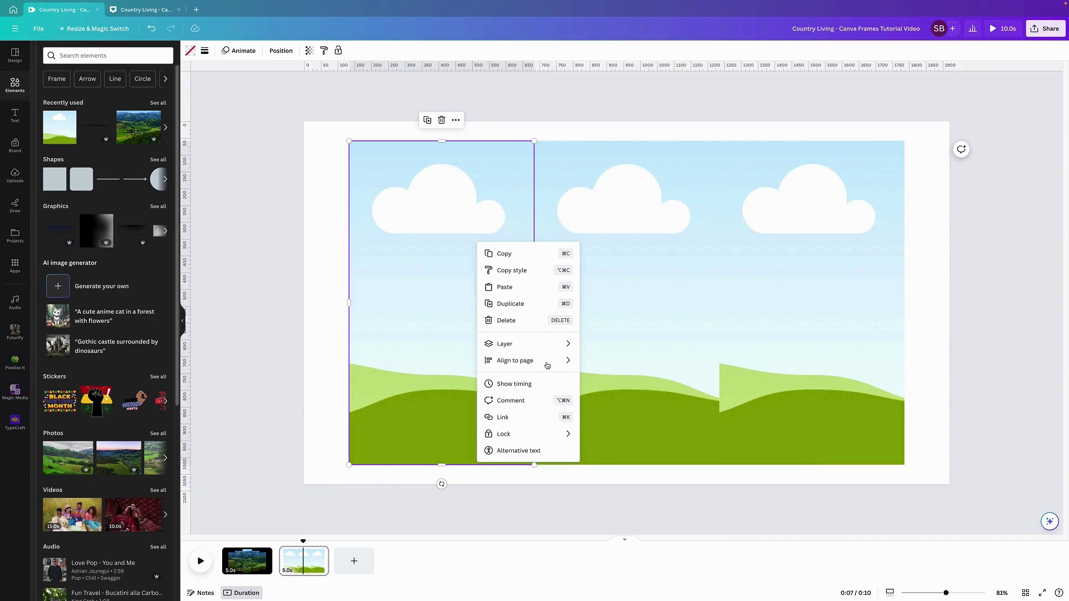
{"action": "mouse_move", "coordinate": [533, 347]}
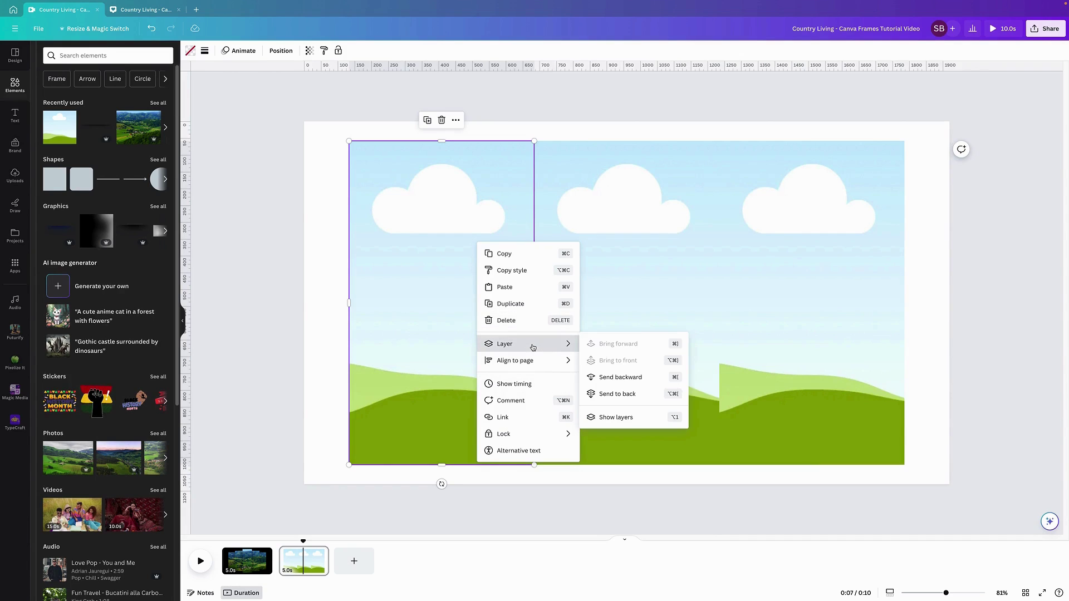
{"action": "left_click", "coordinate": [631, 377]}
Send the outermost right frame backward again so that it sits behind the inner right frame
{"action": "left_click", "coordinate": [780, 270]}
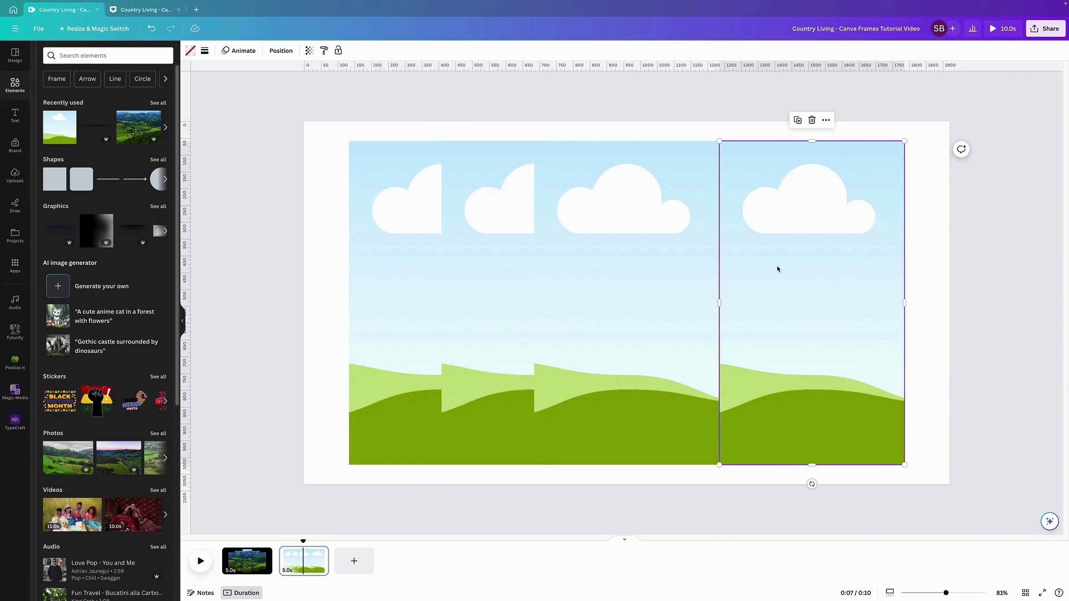
{"action": "right_click", "coordinate": [776, 268]}
{"action": "mouse_move", "coordinate": [793, 368]}
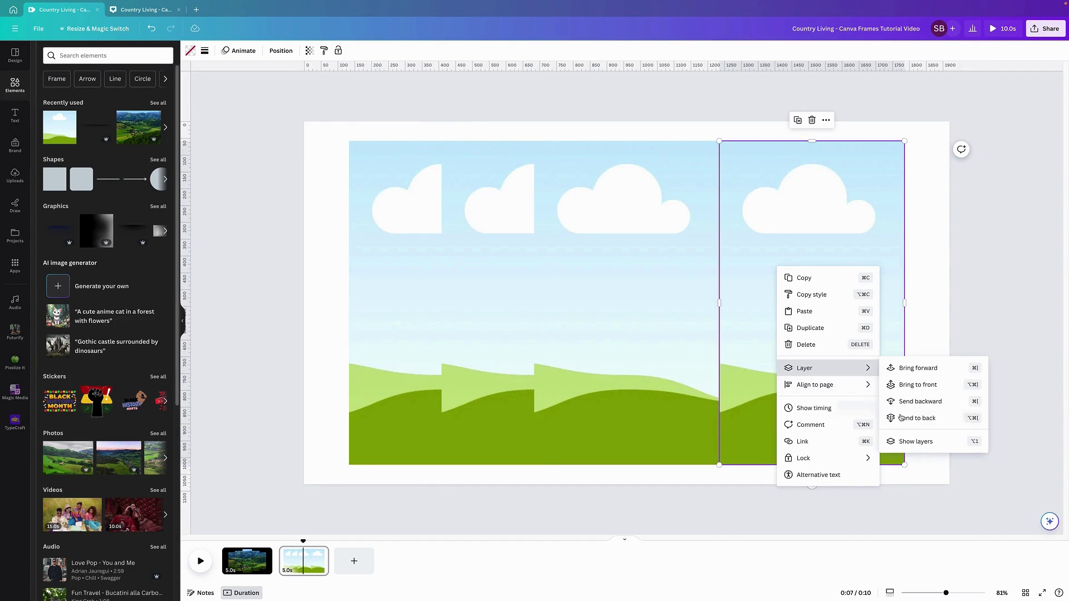
{"action": "left_click", "coordinate": [922, 406]}
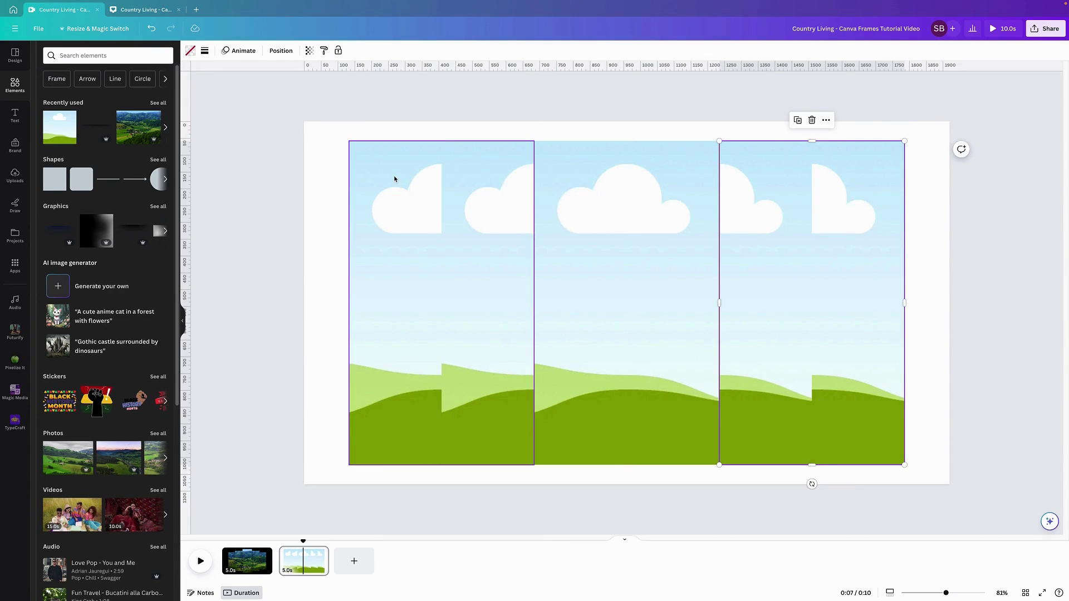
Shorten the inner left frame slightly at its top and bottom edges and centre it vertically on the page
{"action": "left_click", "coordinate": [527, 149]}
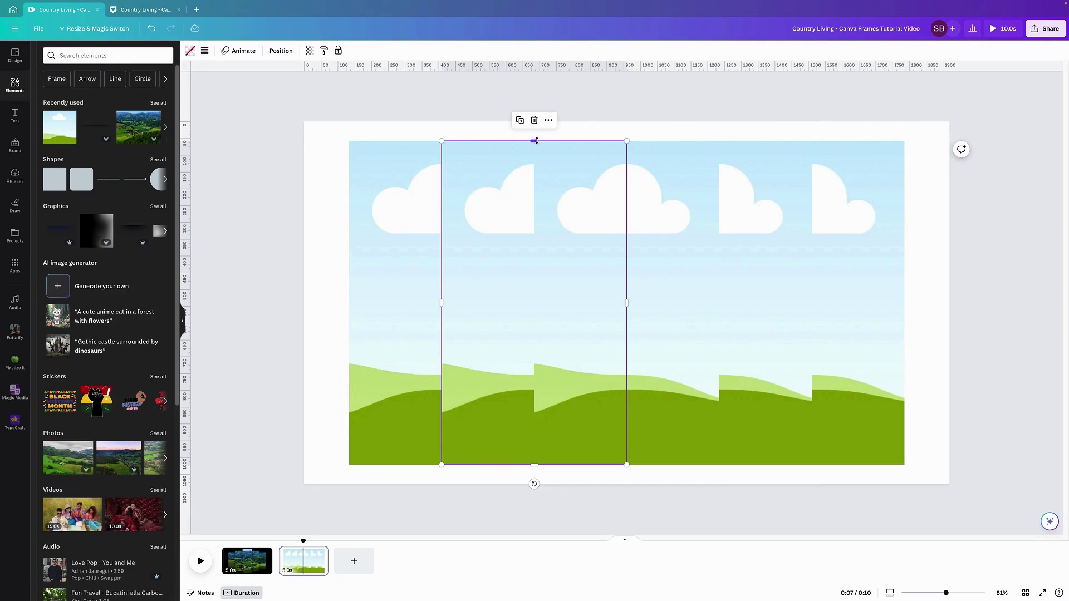
{"action": "left_click_drag", "start_coordinate": [537, 141], "coordinate": [539, 163]}
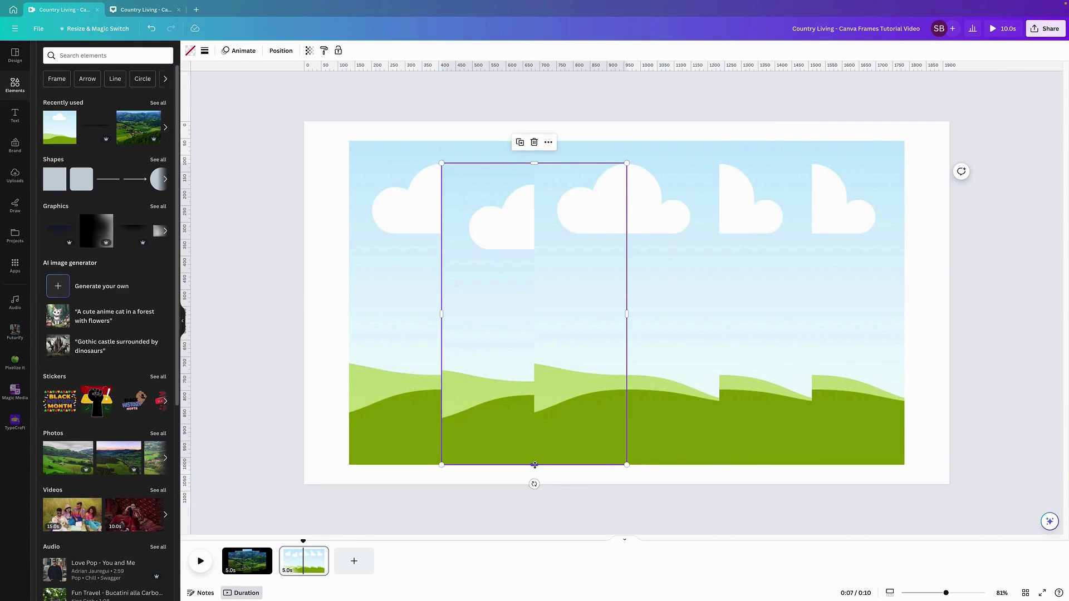
{"action": "left_click_drag", "start_coordinate": [534, 465], "coordinate": [535, 438]}
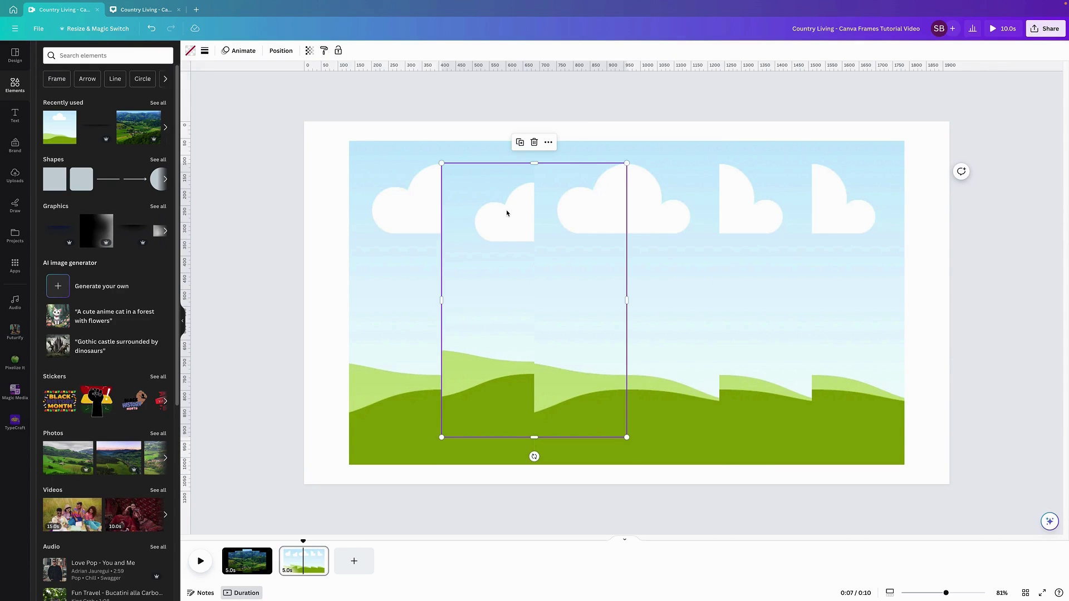
{"action": "left_click_drag", "start_coordinate": [507, 215], "coordinate": [506, 215]}
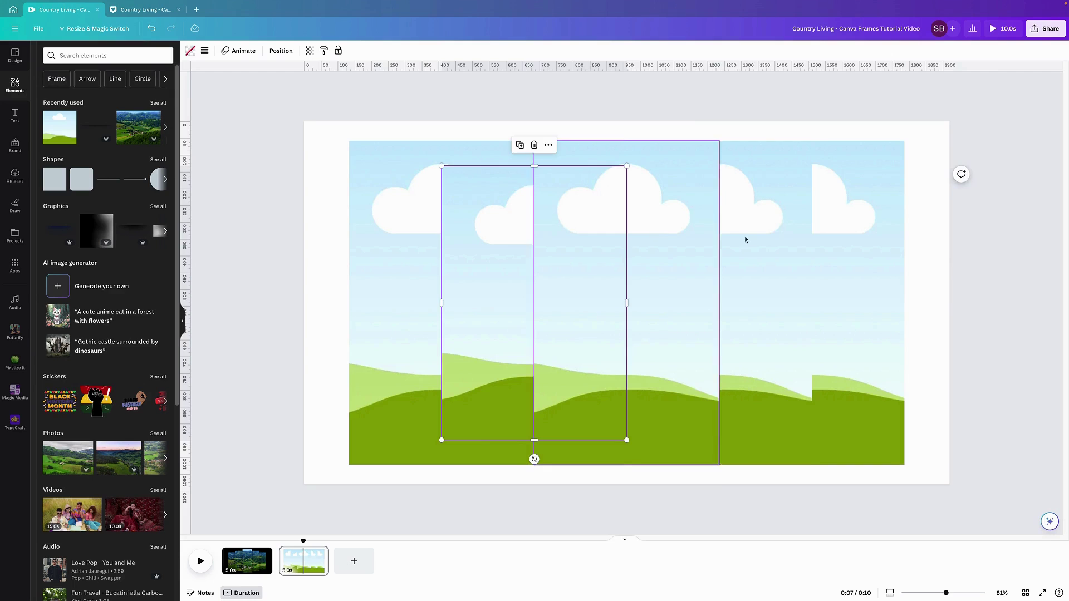
Shorten the inner right frame at its top and bottom edges to match the inner left frame's height
{"action": "left_click", "coordinate": [757, 234]}
{"action": "left_click_drag", "start_coordinate": [720, 138], "coordinate": [718, 165]}
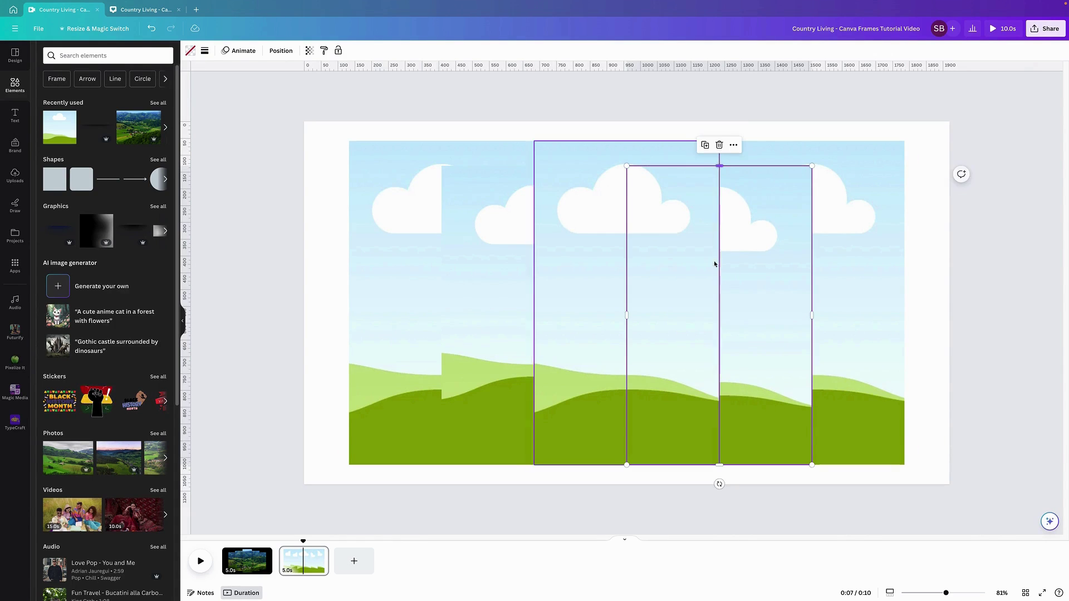
{"action": "left_click_drag", "start_coordinate": [719, 463], "coordinate": [713, 440]}
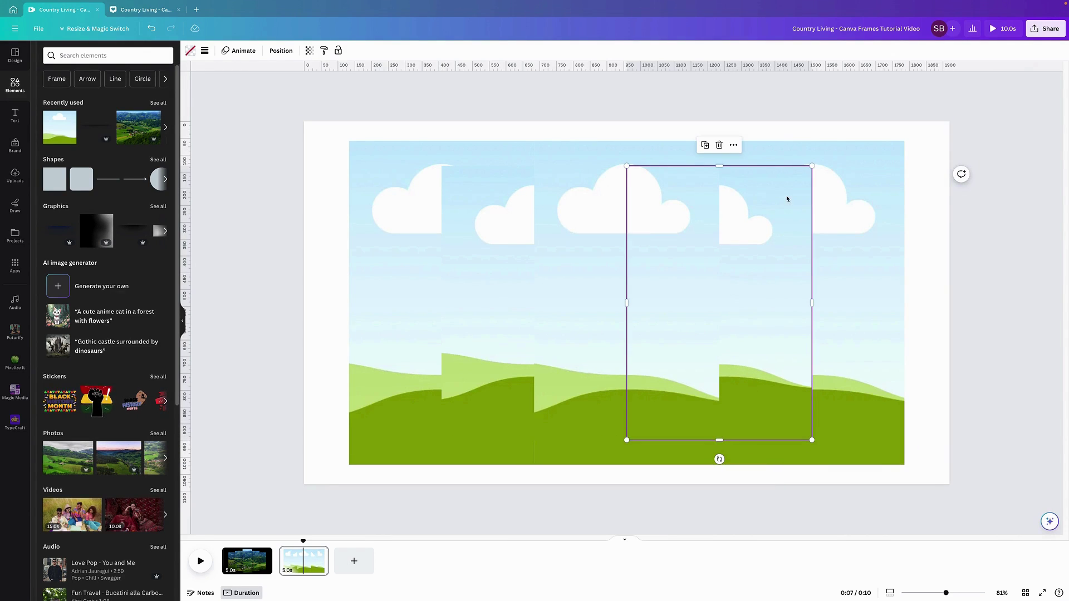
Shorten the outermost right frame at both ends, making it shorter than the inner right frame, and centre it vertically
{"action": "left_click", "coordinate": [768, 154]}
{"action": "left_click_drag", "start_coordinate": [812, 141], "coordinate": [812, 195]}
{"action": "left_click_drag", "start_coordinate": [811, 466], "coordinate": [815, 409]}
{"action": "mouse_move", "coordinate": [828, 289]}
{"action": "left_mouse_down"}
{"action": "mouse_move", "coordinate": [828, 279]}
{"action": "mouse_move", "coordinate": [828, 291]}
{"action": "left_mouse_up"}
Shorten the outermost left frame at its top and bottom edges to match the outermost right frame's height
{"action": "left_click", "coordinate": [415, 278]}
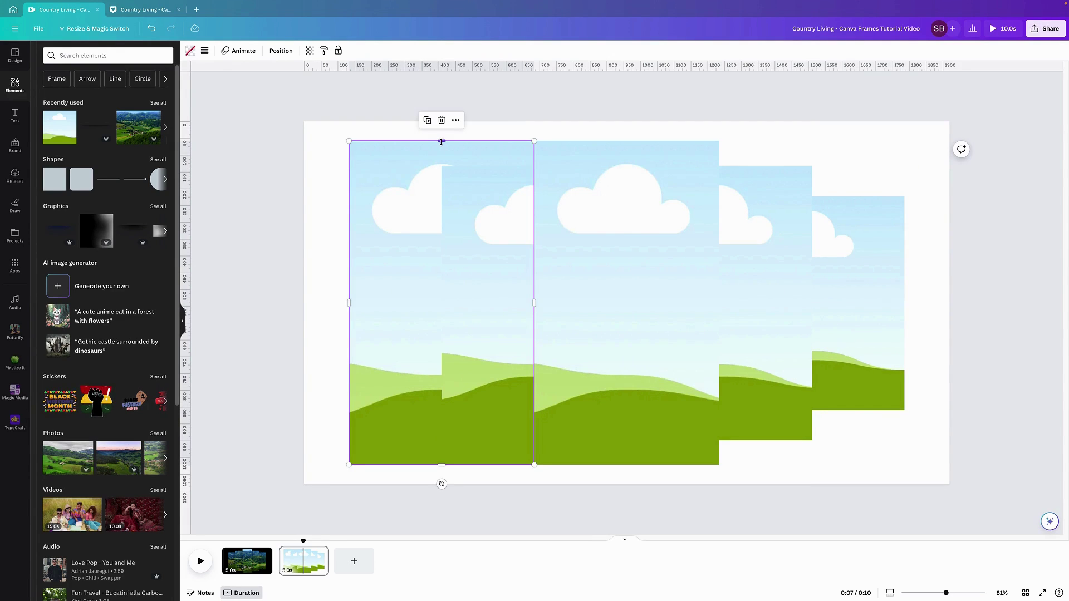
{"action": "left_click_drag", "start_coordinate": [442, 141], "coordinate": [441, 196]}
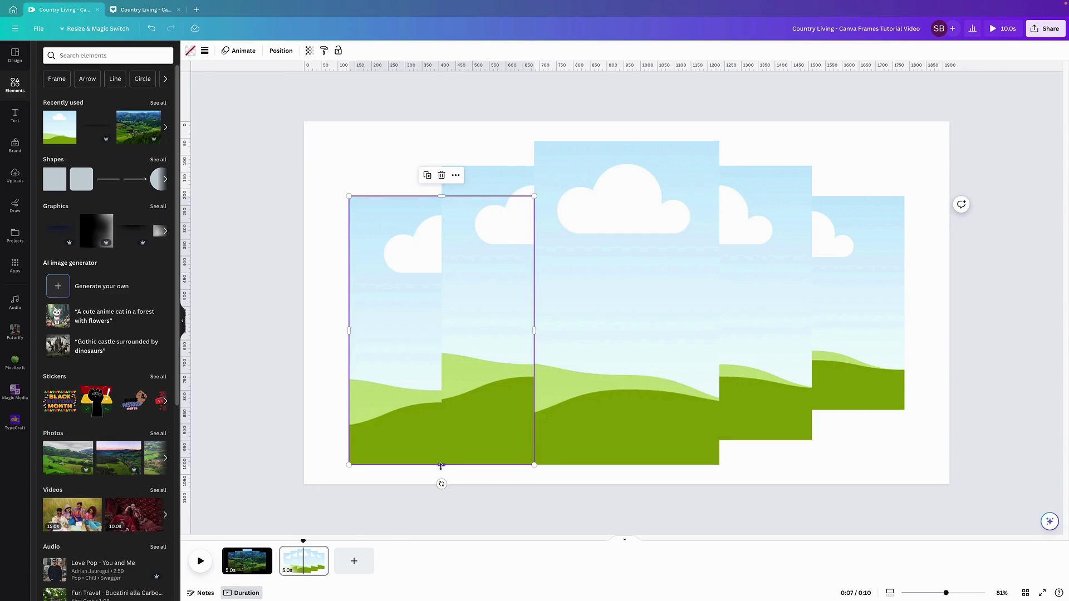
{"action": "left_click_drag", "start_coordinate": [440, 466], "coordinate": [454, 412]}
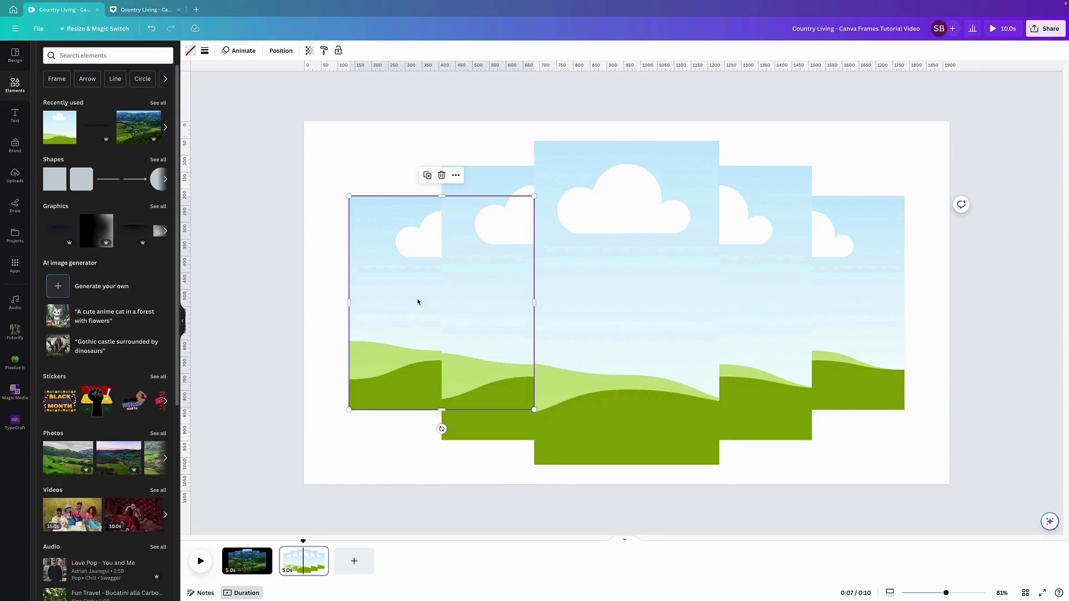
{"action": "left_click_drag", "start_coordinate": [417, 301], "coordinate": [418, 300]}
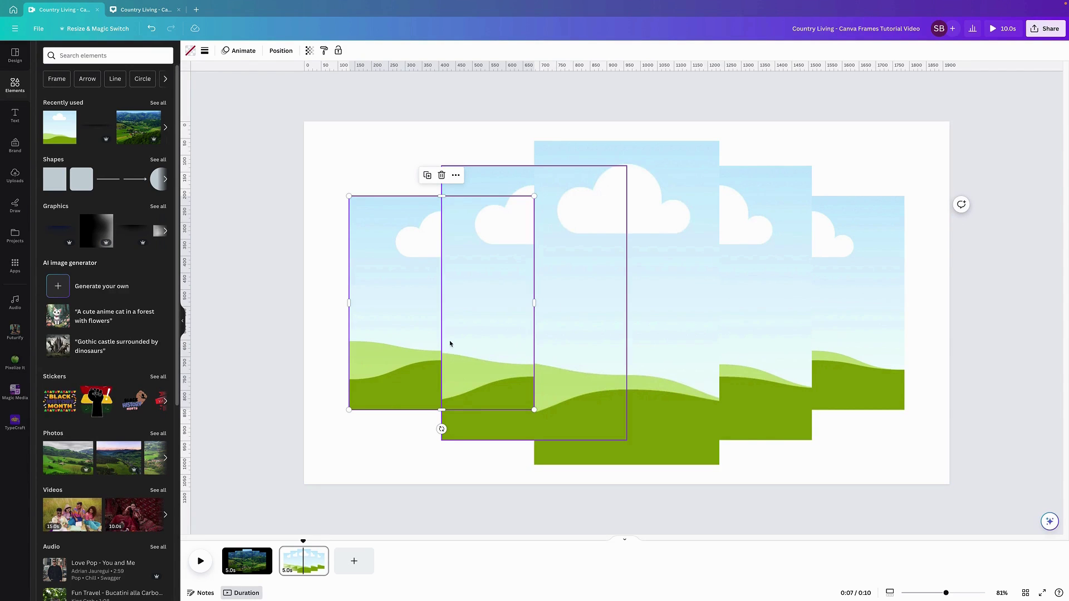
{"action": "left_click", "coordinate": [240, 220]}
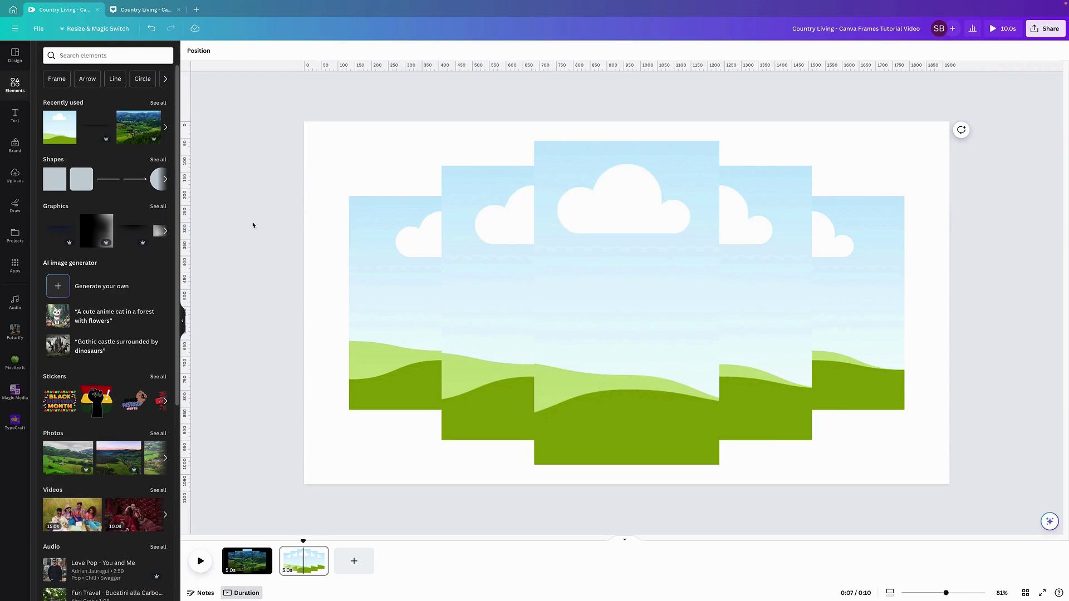
Add the recently used "Landscape, Basque Country" photo to the page and place it inside the outermost left frame
{"action": "left_click", "coordinate": [159, 103]}
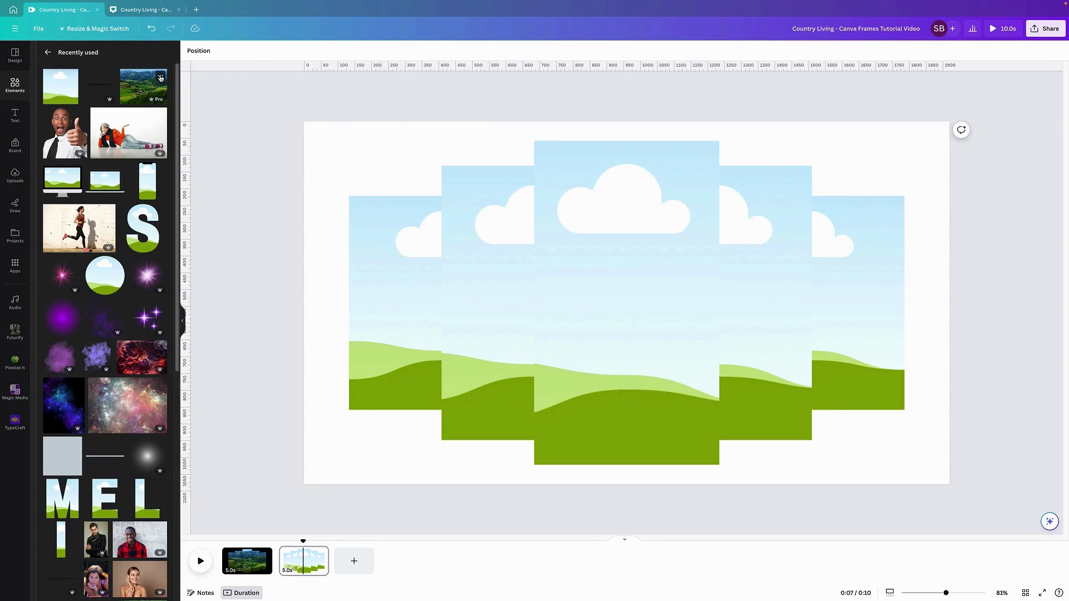
{"action": "left_click", "coordinate": [160, 77]}
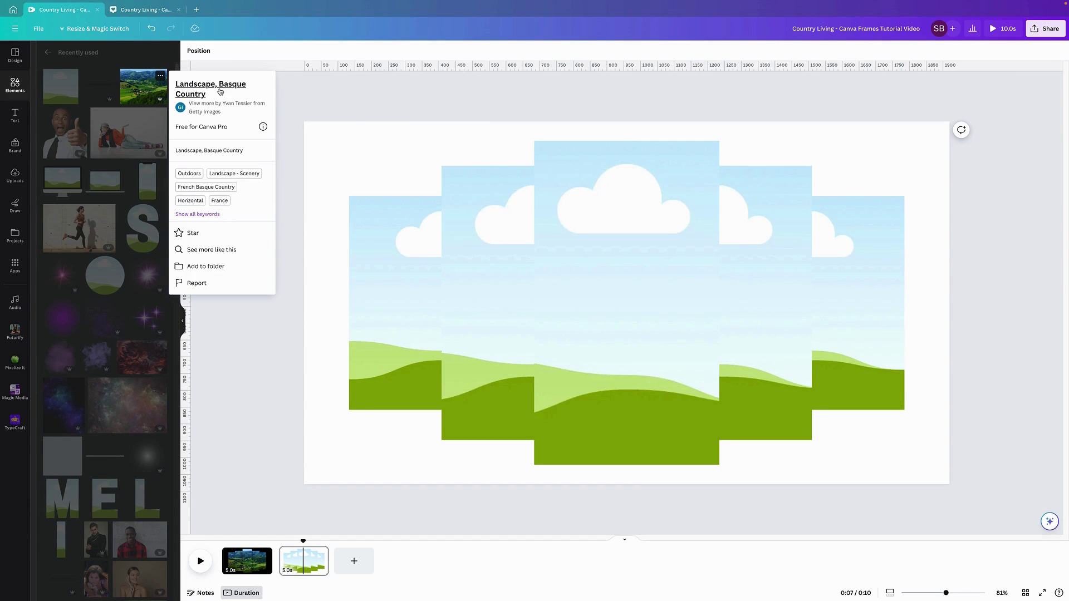
{"action": "left_click", "coordinate": [145, 96]}
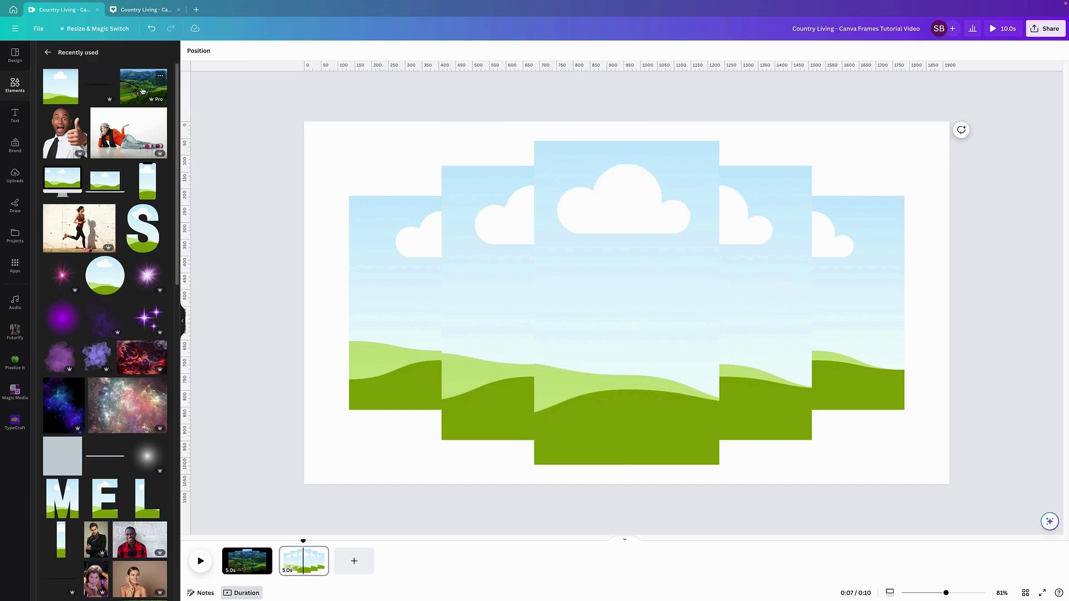
{"action": "left_click", "coordinate": [143, 91]}
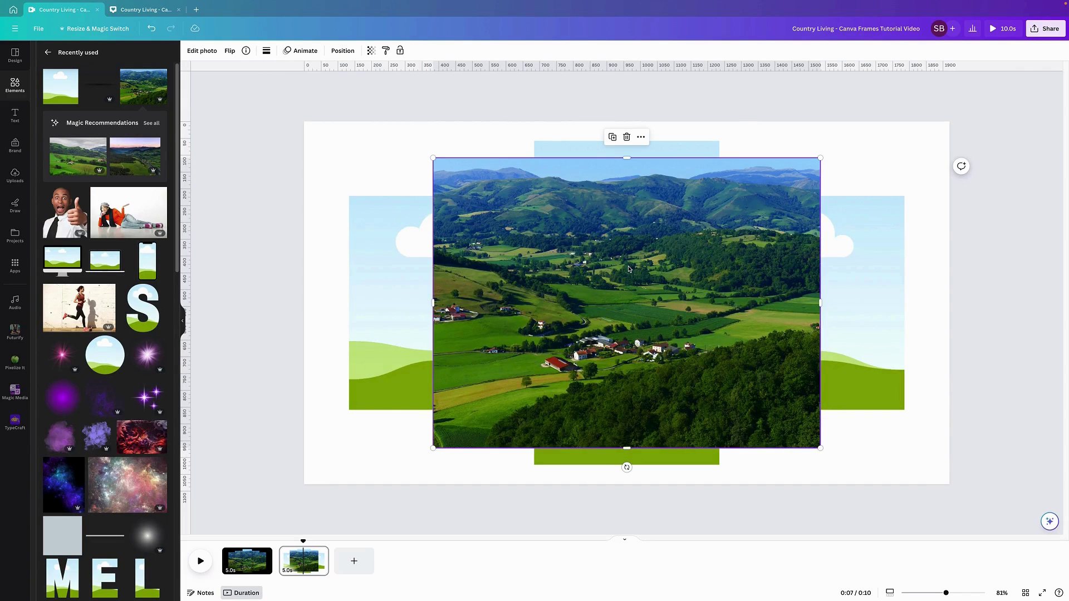
{"action": "left_click_drag", "start_coordinate": [629, 268], "coordinate": [401, 299]}
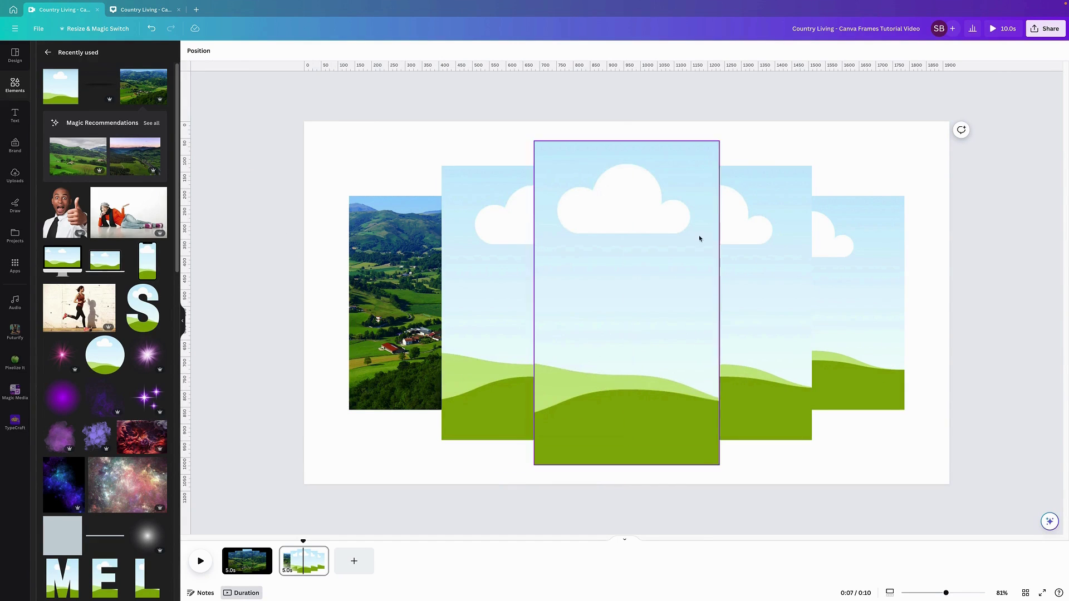
Reposition and enlarge the photo inside the outermost left frame to span all five frames, with its top at the central frame's top edge
{"action": "double_click", "coordinate": [402, 305]}
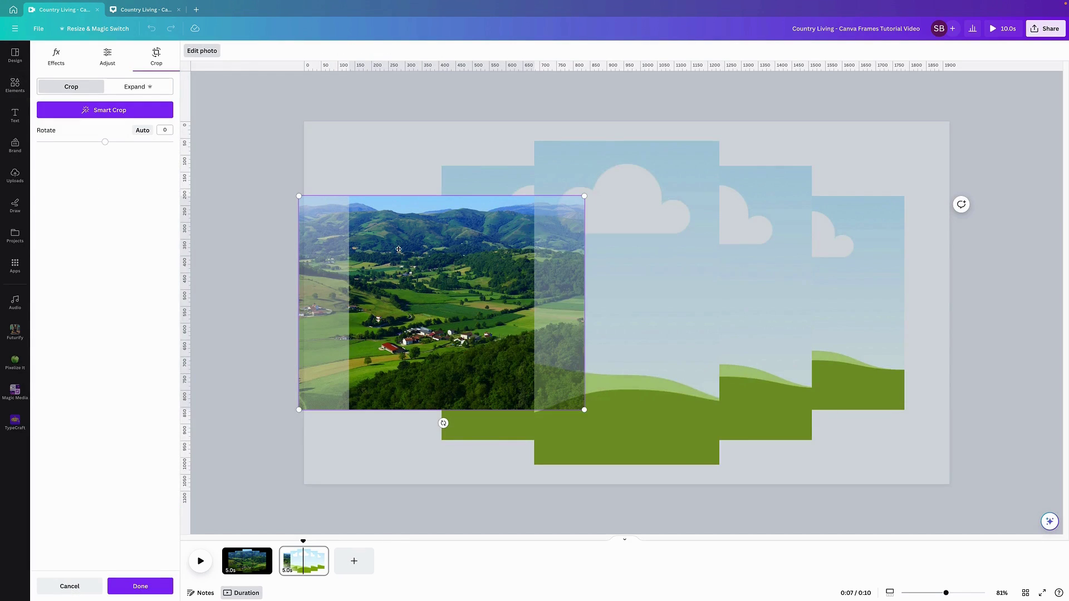
{"action": "left_click_drag", "start_coordinate": [405, 261], "coordinate": [469, 266]}
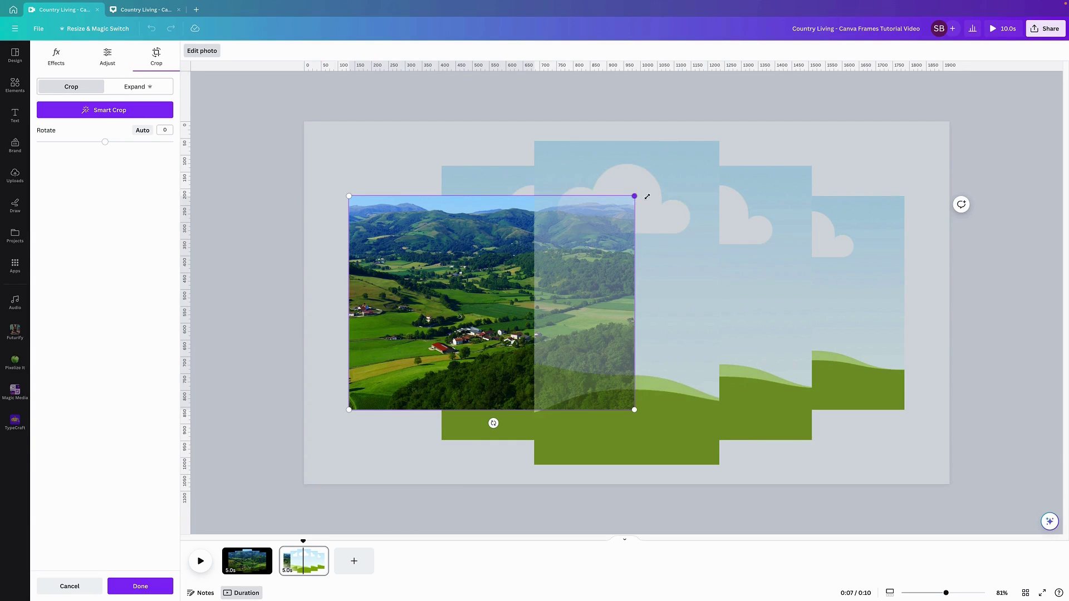
{"action": "left_click_drag", "start_coordinate": [647, 196], "coordinate": [743, 192]}
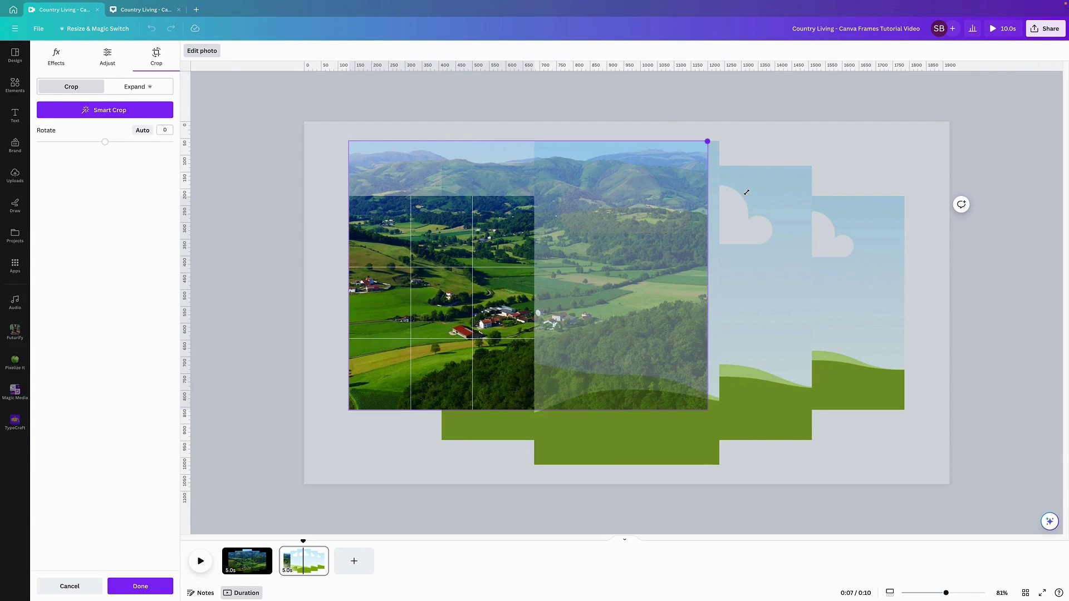
{"action": "left_click_drag", "start_coordinate": [747, 192], "coordinate": [747, 193]}
{"action": "left_click_drag", "start_coordinate": [707, 409], "coordinate": [933, 522]}
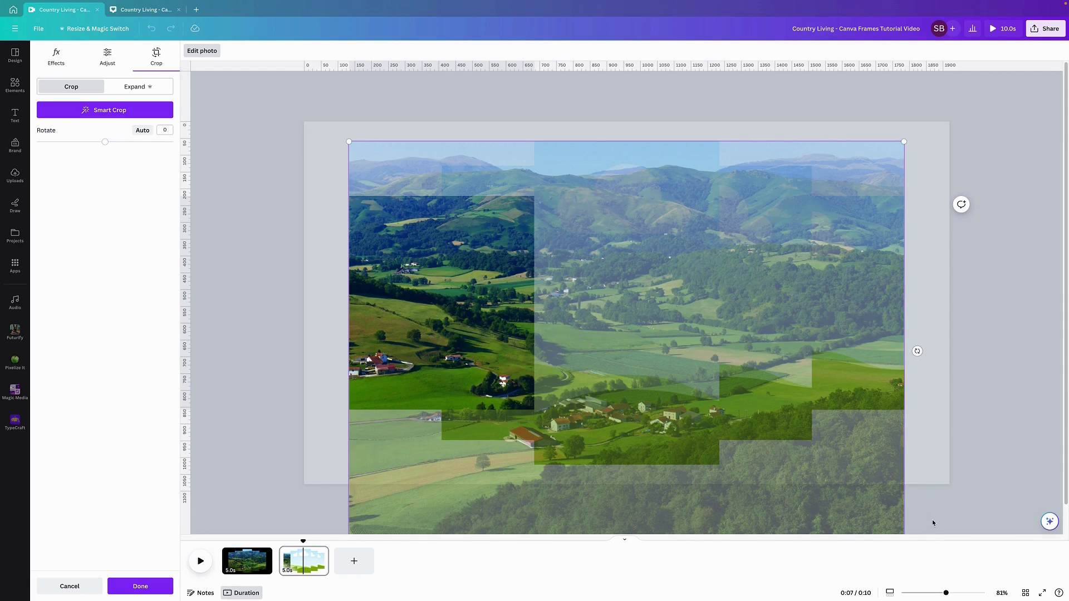
{"action": "left_click", "coordinate": [995, 423]}
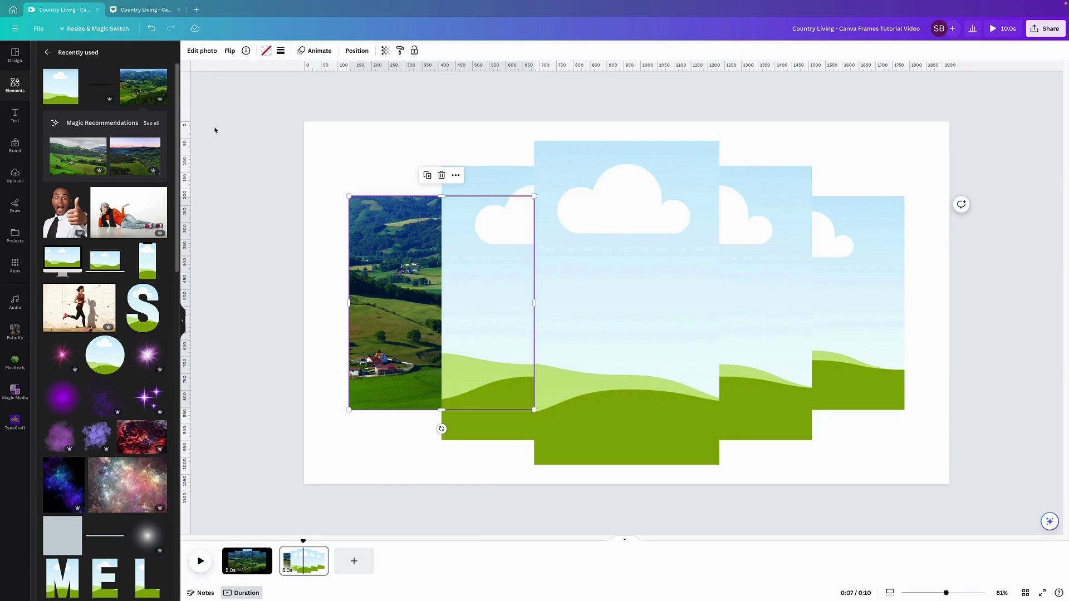
Fill the inner left frame with the same landscape photo and scale its crop across all five frames, matching the outermost left frame's image
{"action": "left_click", "coordinate": [143, 86]}
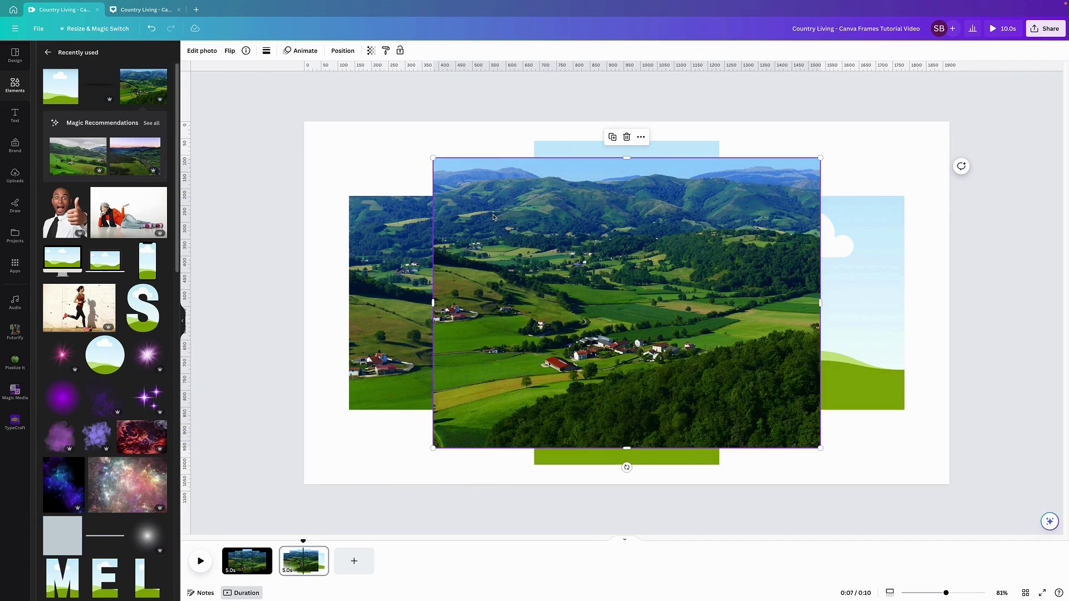
{"action": "left_click_drag", "start_coordinate": [493, 217], "coordinate": [495, 252]}
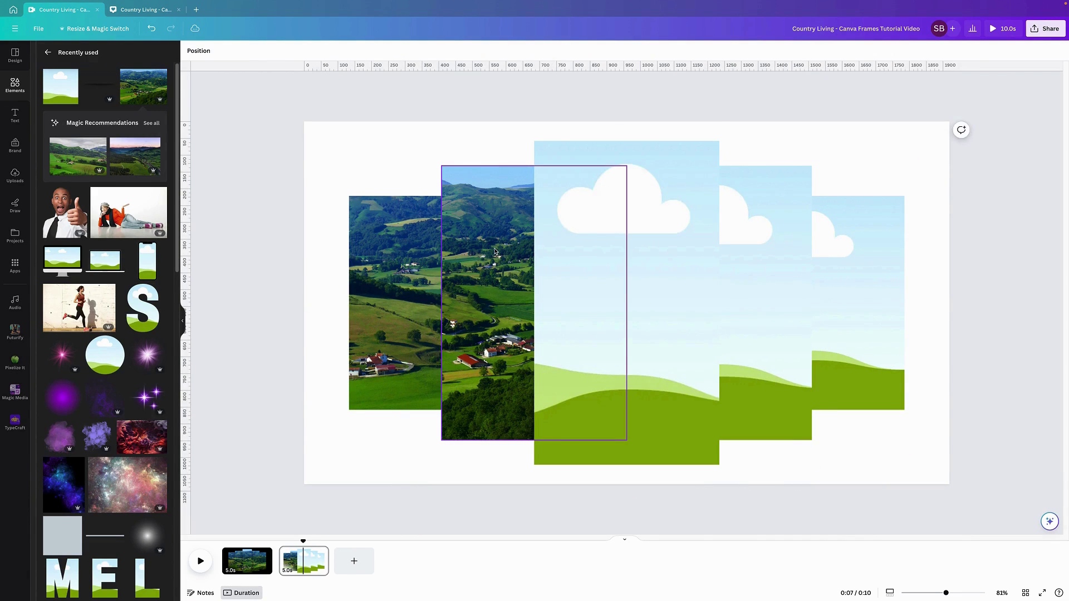
{"action": "double_click", "coordinate": [495, 251]}
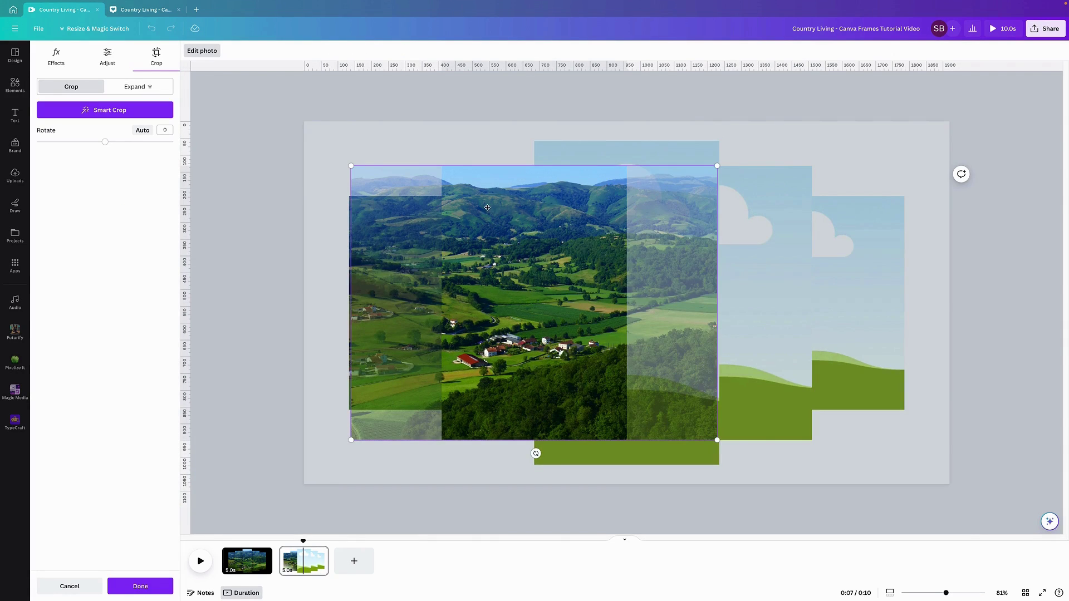
{"action": "left_click_drag", "start_coordinate": [487, 207], "coordinate": [485, 208]}
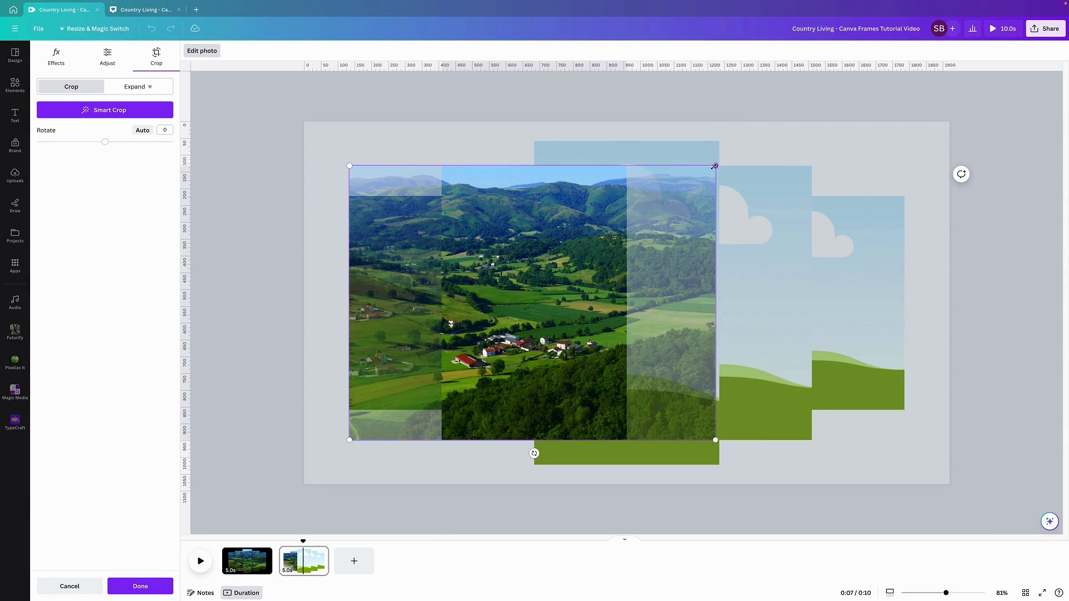
{"action": "left_click_drag", "start_coordinate": [715, 166], "coordinate": [764, 166]}
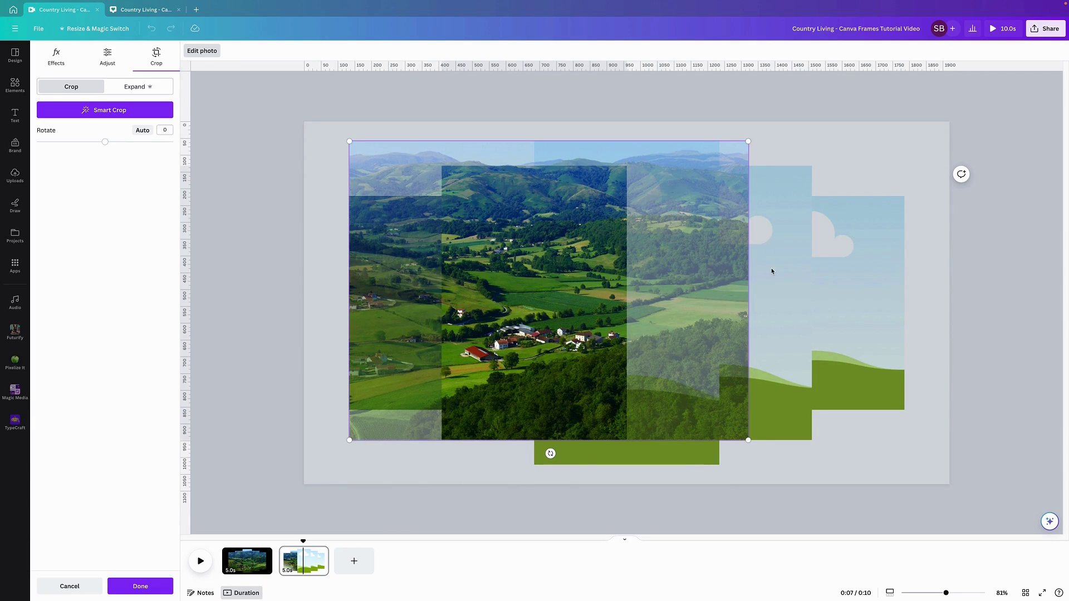
{"action": "left_click_drag", "start_coordinate": [748, 440], "coordinate": [927, 526]}
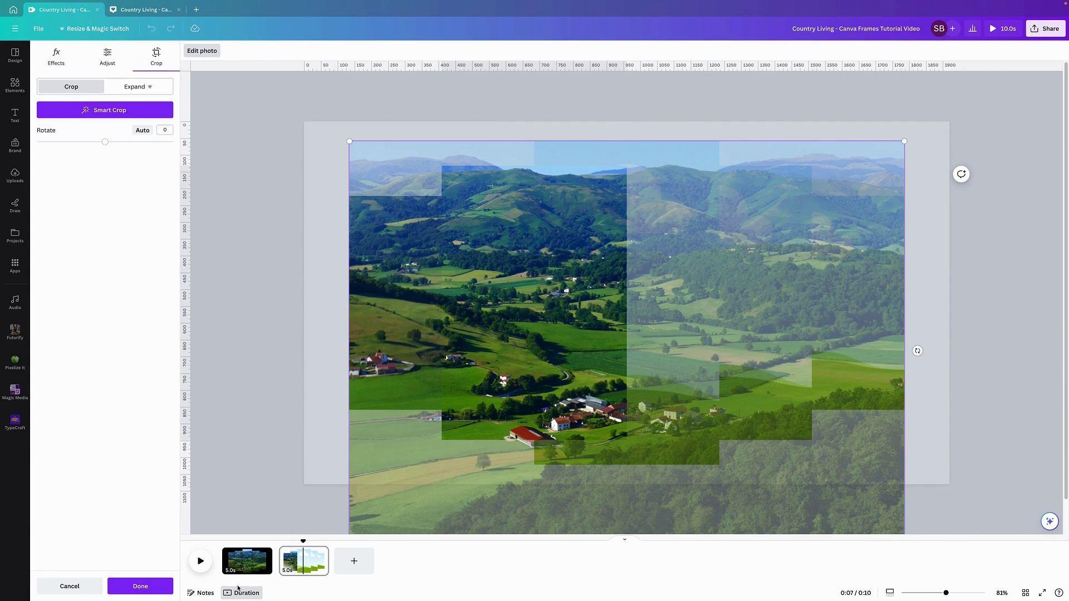
{"action": "left_click", "coordinate": [141, 586]}
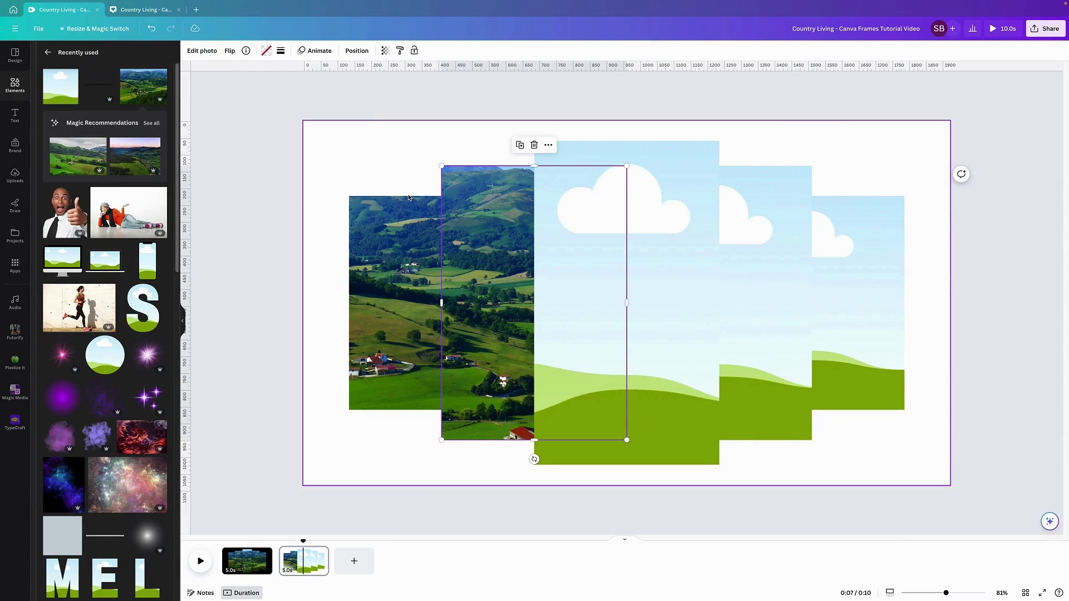
Fill the central frame with the same landscape photo and scale its crop from the outermost left edge to the outermost right edge
{"action": "left_click", "coordinate": [142, 89]}
{"action": "left_click_drag", "start_coordinate": [579, 217], "coordinate": [644, 215]}
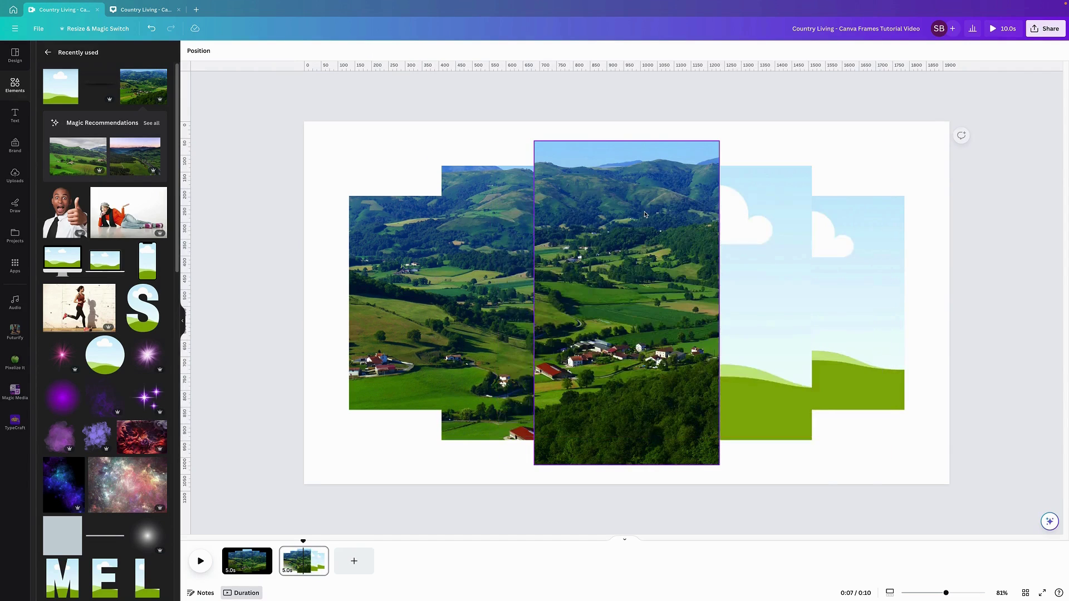
{"action": "double_click", "coordinate": [606, 223]}
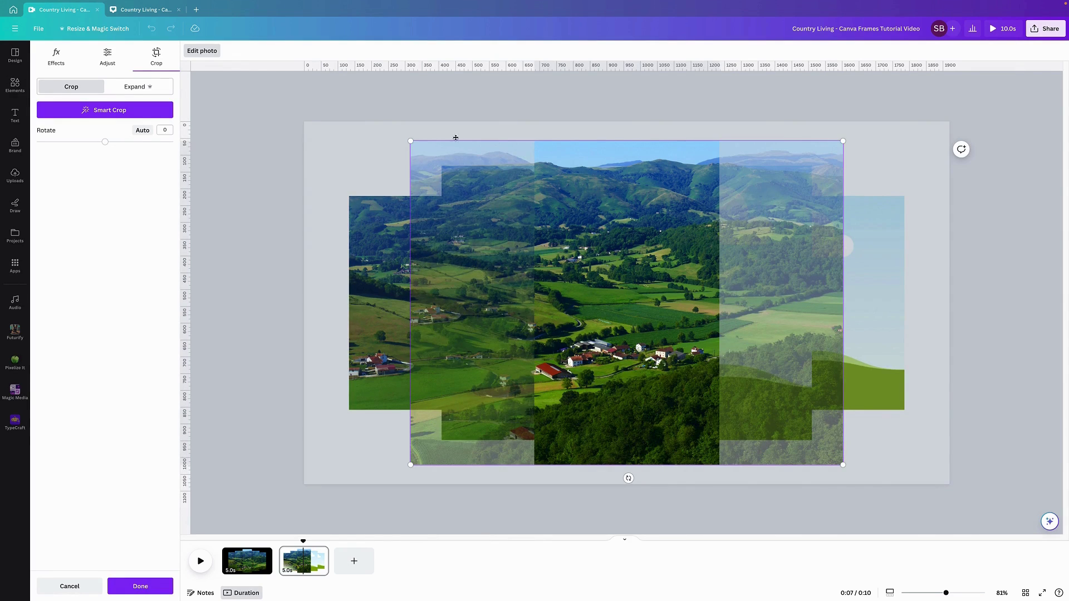
{"action": "left_click_drag", "start_coordinate": [606, 213], "coordinate": [538, 212]}
{"action": "left_click_drag", "start_coordinate": [782, 465], "coordinate": [923, 527]}
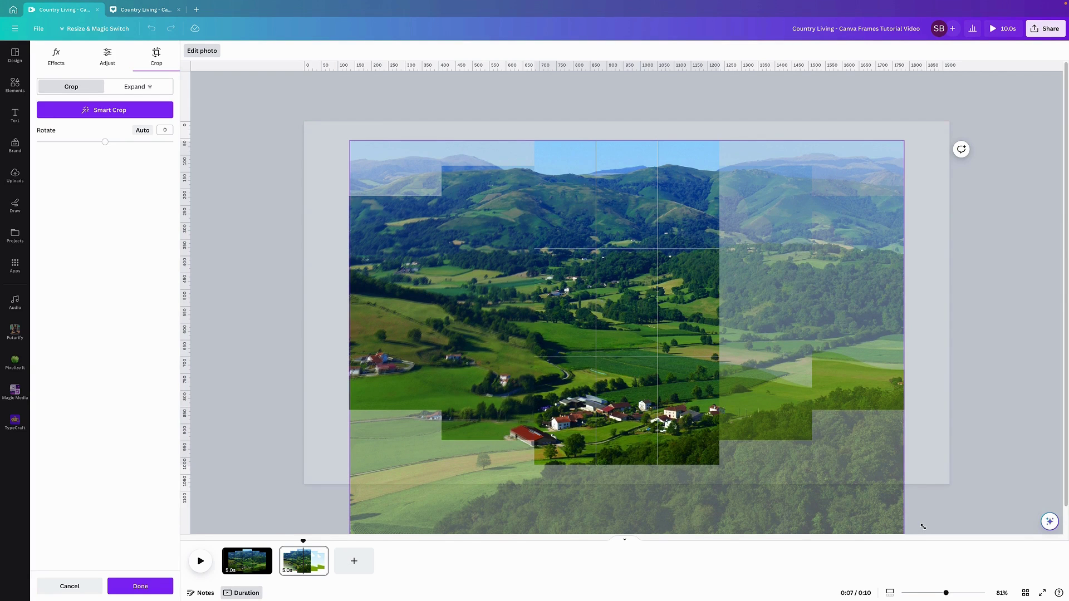
{"action": "left_click_drag", "start_coordinate": [923, 527], "coordinate": [924, 525]}
{"action": "left_click_drag", "start_coordinate": [923, 526], "coordinate": [924, 526]}
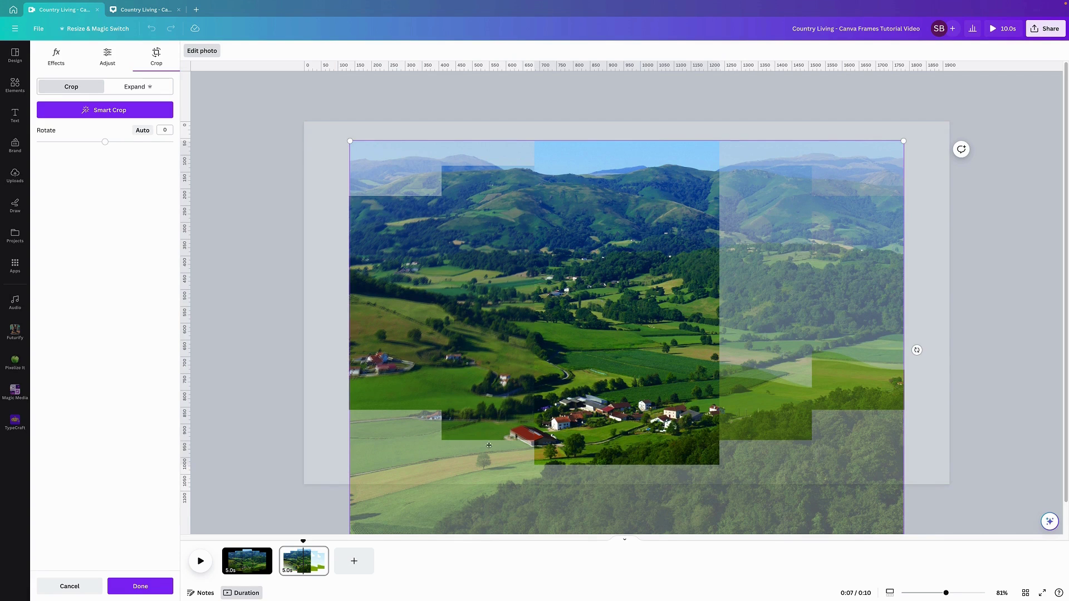
{"action": "left_click", "coordinate": [140, 586]}
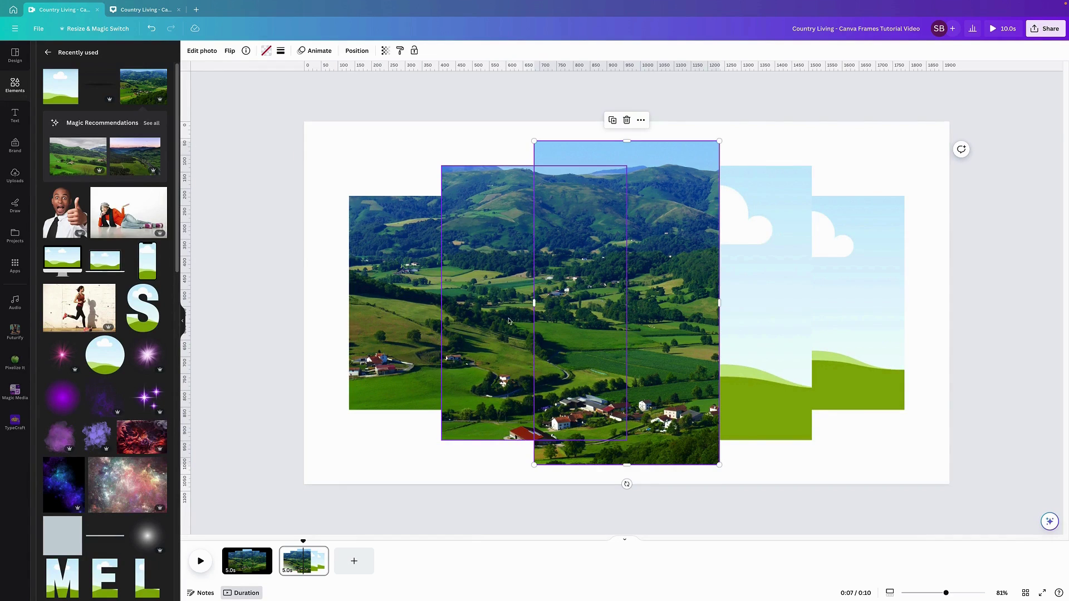
Reopen the central frame's crop and slightly enlarge and shift the photo to line up with the image in the two left frames
{"action": "left_click", "coordinate": [375, 155]}
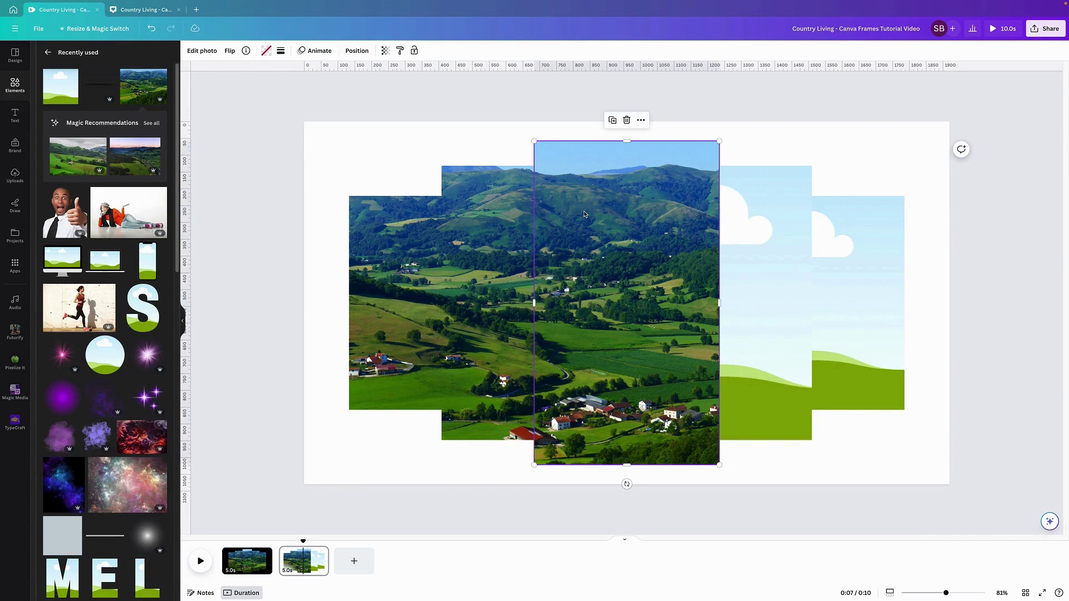
{"action": "double_click", "coordinate": [584, 212]}
{"action": "left_click", "coordinate": [574, 280]}
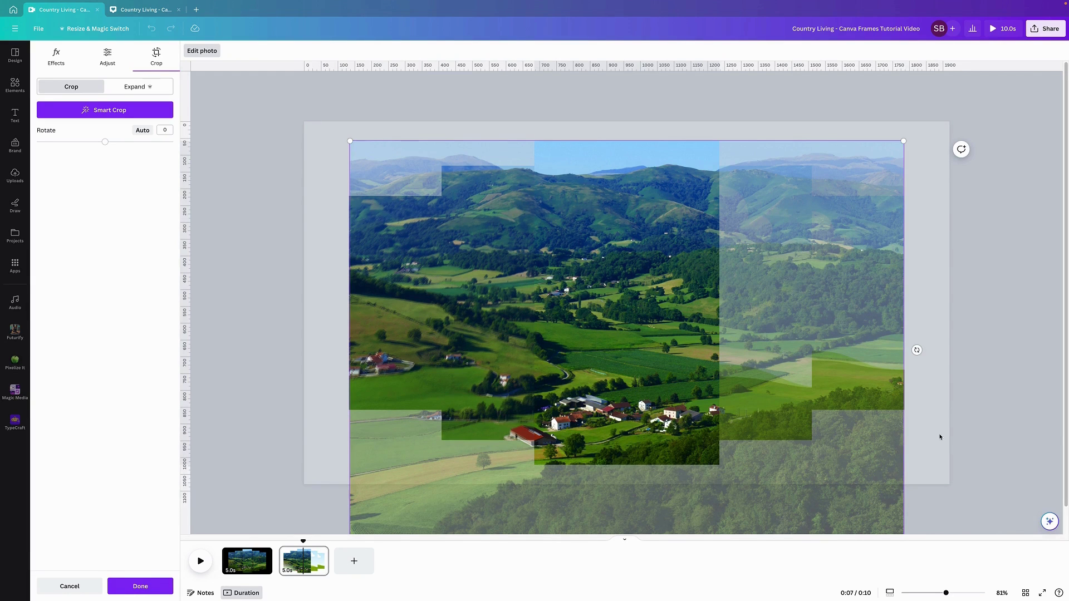
{"action": "scroll", "coordinate": [1056, 497], "scroll_direction": "down", "scroll_amount": 1}
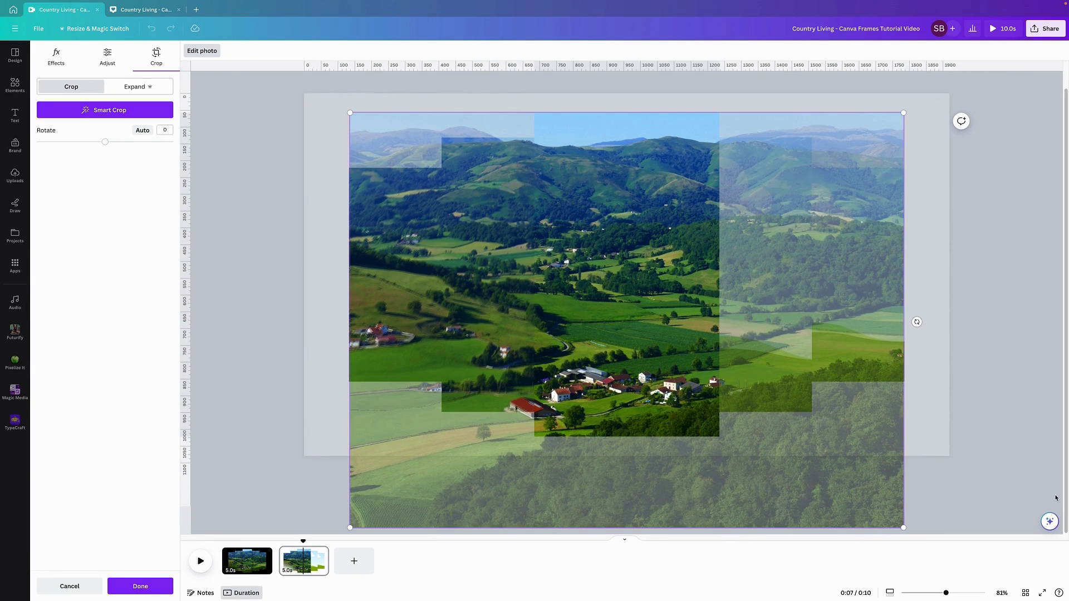
{"action": "mouse_move", "coordinate": [904, 528]}
{"action": "left_mouse_down"}
{"action": "mouse_move", "coordinate": [914, 545]}
{"action": "mouse_move", "coordinate": [899, 519]}
{"action": "mouse_move", "coordinate": [906, 530]}
{"action": "left_mouse_up"}
{"action": "scroll", "coordinate": [712, 395], "scroll_direction": "up", "scroll_amount": 1}
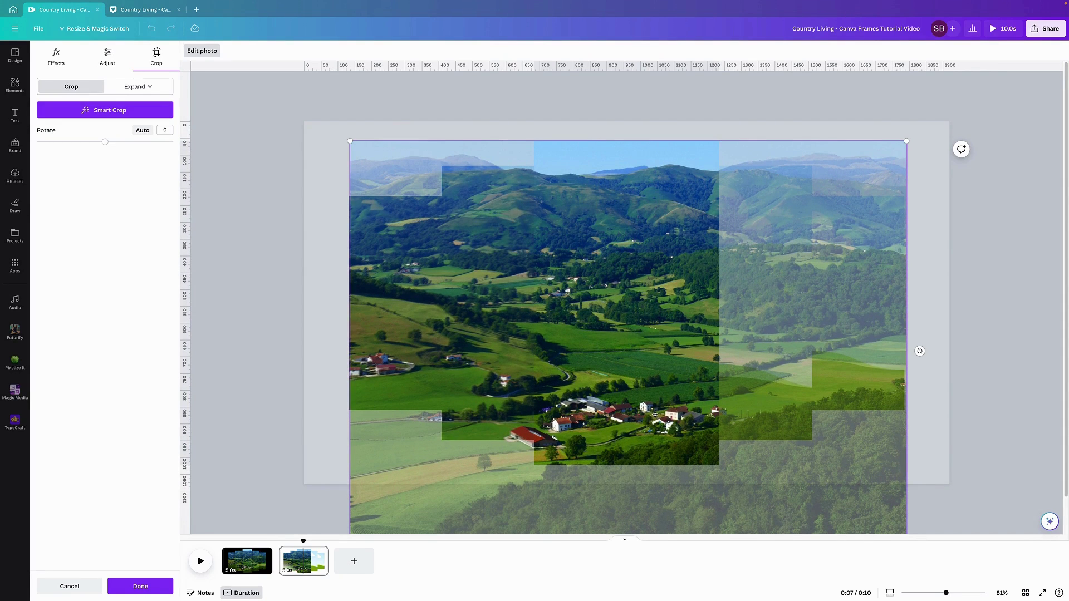
{"action": "left_click_drag", "start_coordinate": [658, 385], "coordinate": [650, 388]}
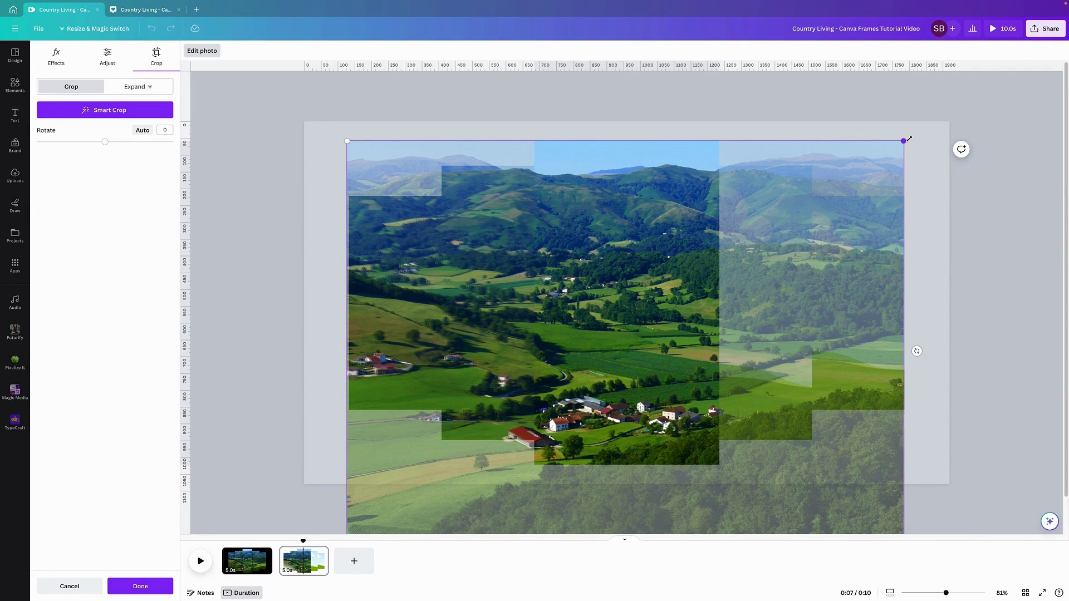
{"action": "left_click_drag", "start_coordinate": [903, 141], "coordinate": [907, 138]}
{"action": "left_click_drag", "start_coordinate": [789, 205], "coordinate": [792, 207]}
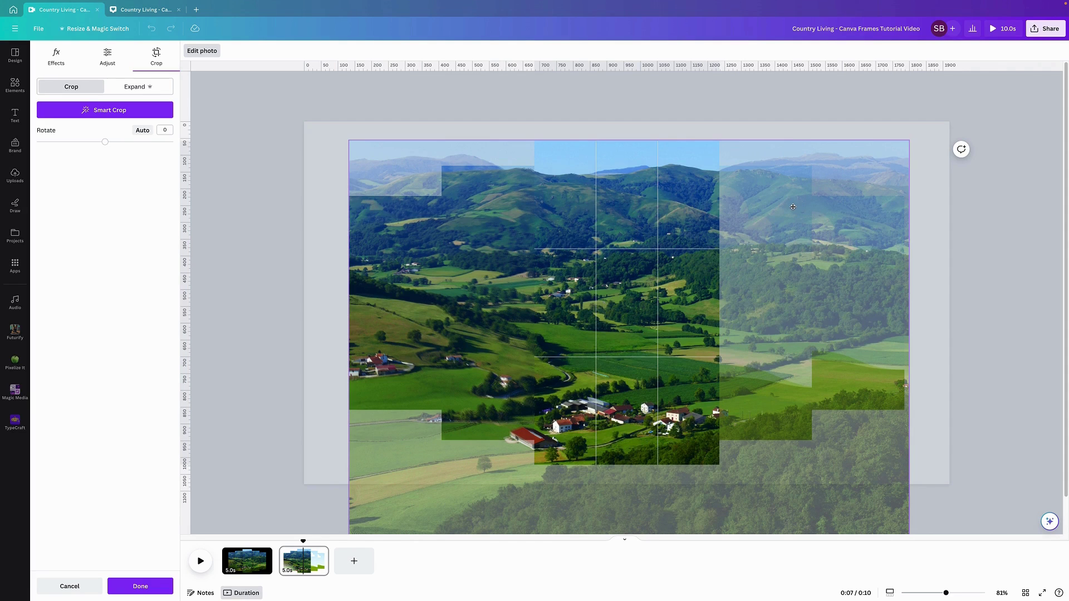
{"action": "left_click_drag", "start_coordinate": [793, 207], "coordinate": [793, 207]}
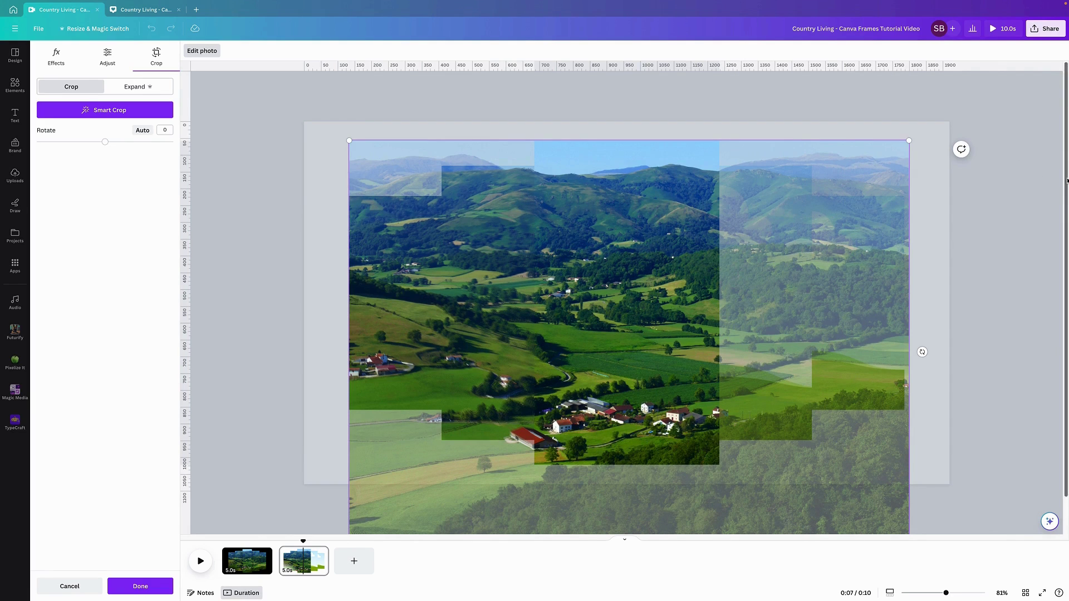
Scale the central frame's photo down slightly to end just past the outermost right frame's outer edge, and apply the crop
{"action": "scroll", "coordinate": [1042, 316], "scroll_direction": "down", "scroll_amount": 1}
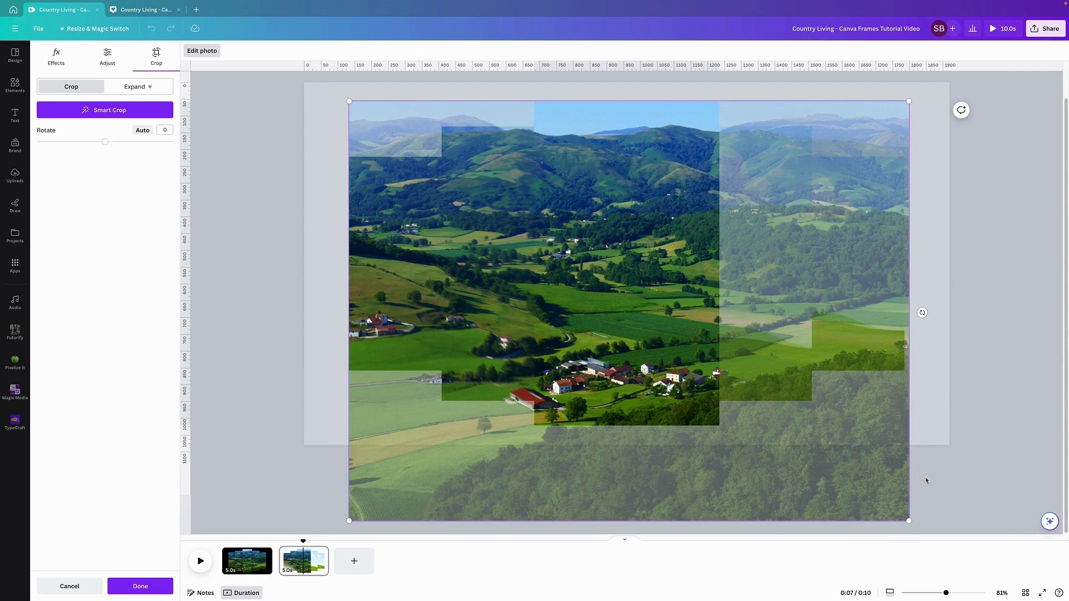
{"action": "mouse_move", "coordinate": [911, 523]}
{"action": "left_mouse_down"}
{"action": "mouse_move", "coordinate": [900, 508]}
{"action": "mouse_move", "coordinate": [913, 515]}
{"action": "left_mouse_up"}
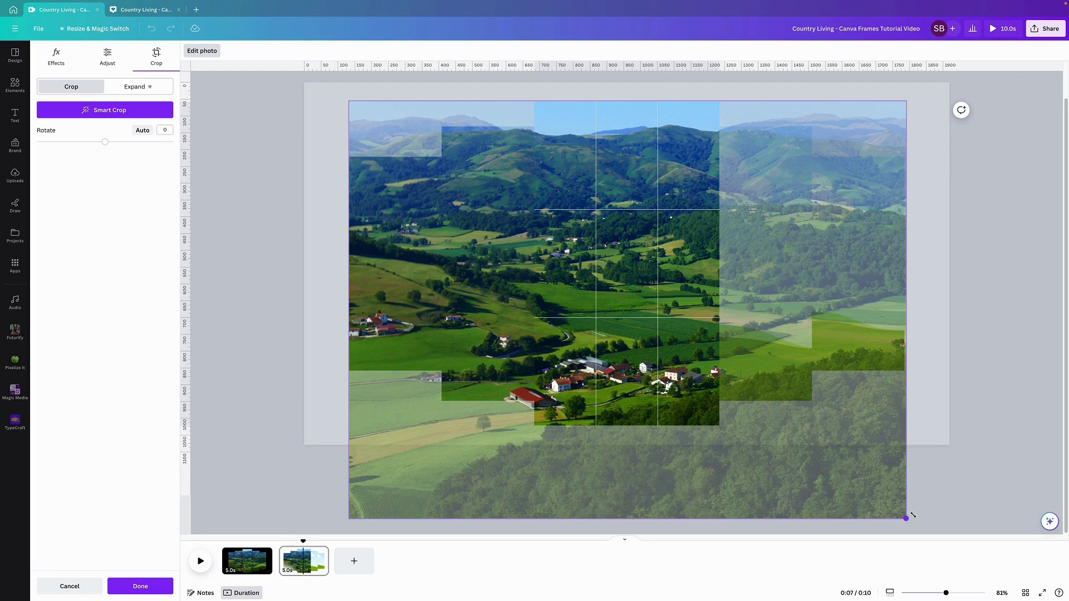
{"action": "left_click_drag", "start_coordinate": [912, 515], "coordinate": [914, 518]}
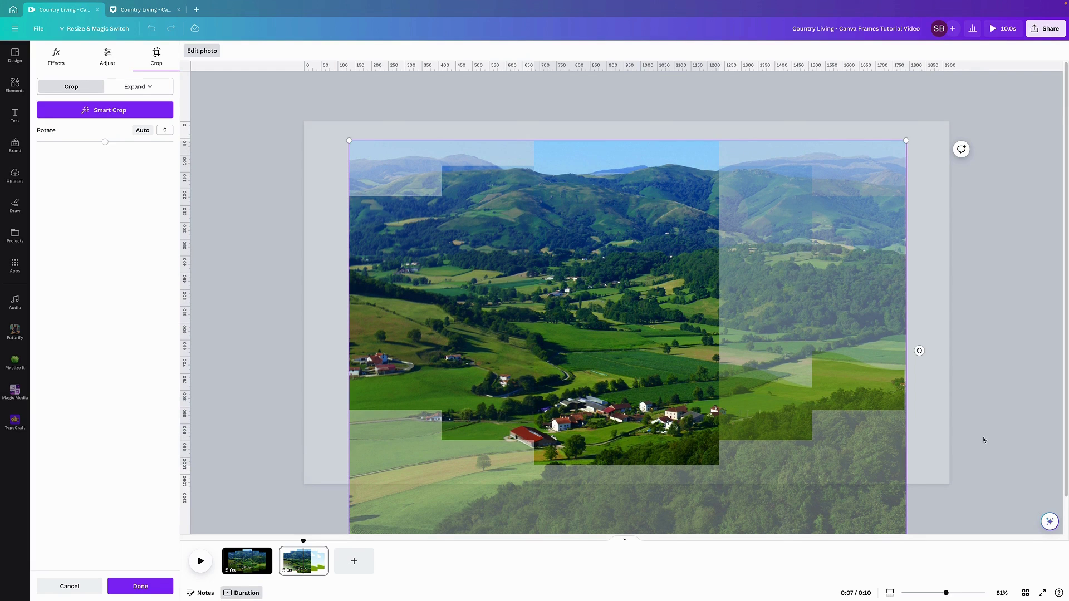
{"action": "left_click", "coordinate": [140, 586]}
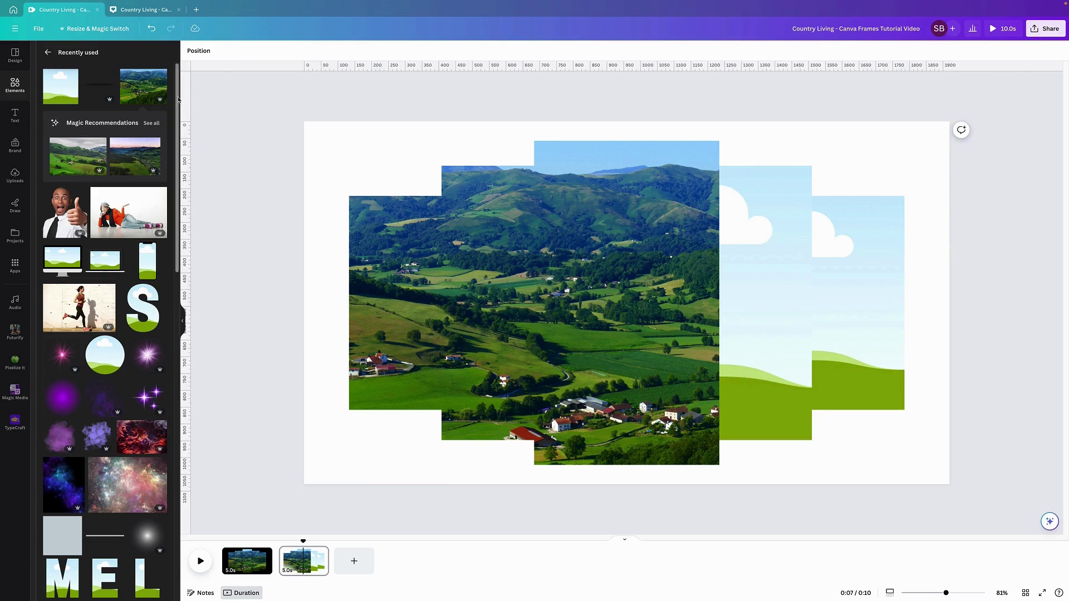
Fill the inner right frame with the same landscape photo and scale its crop across all five frames, matching the central frame's image
{"action": "left_click", "coordinate": [504, 218]}
{"action": "left_click_drag", "start_coordinate": [504, 218], "coordinate": [567, 290]}
{"action": "double_click", "coordinate": [567, 290]}
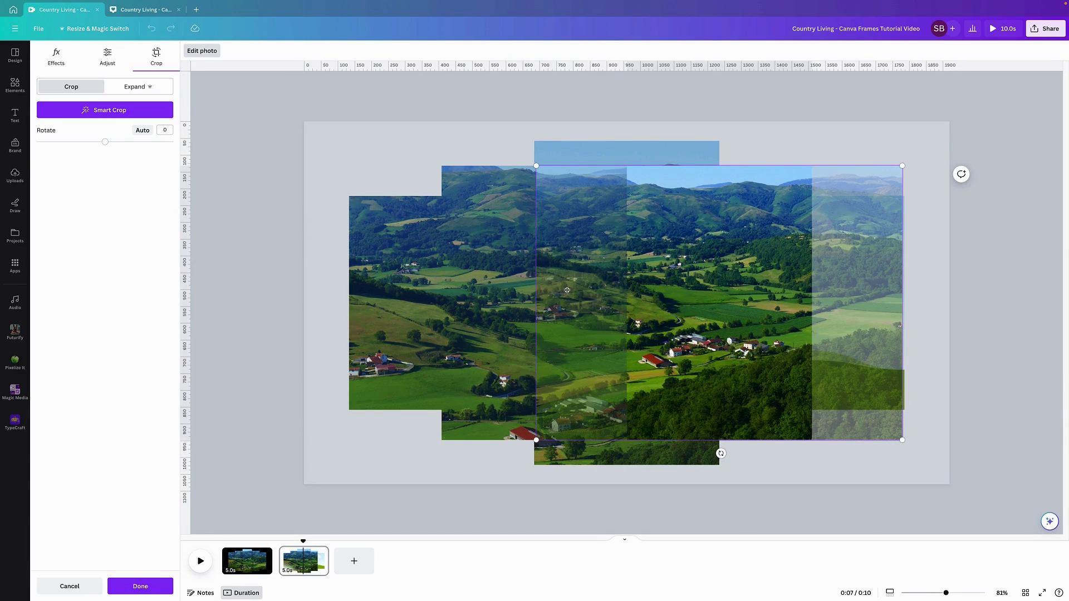
{"action": "left_click_drag", "start_coordinate": [693, 249], "coordinate": [574, 245]}
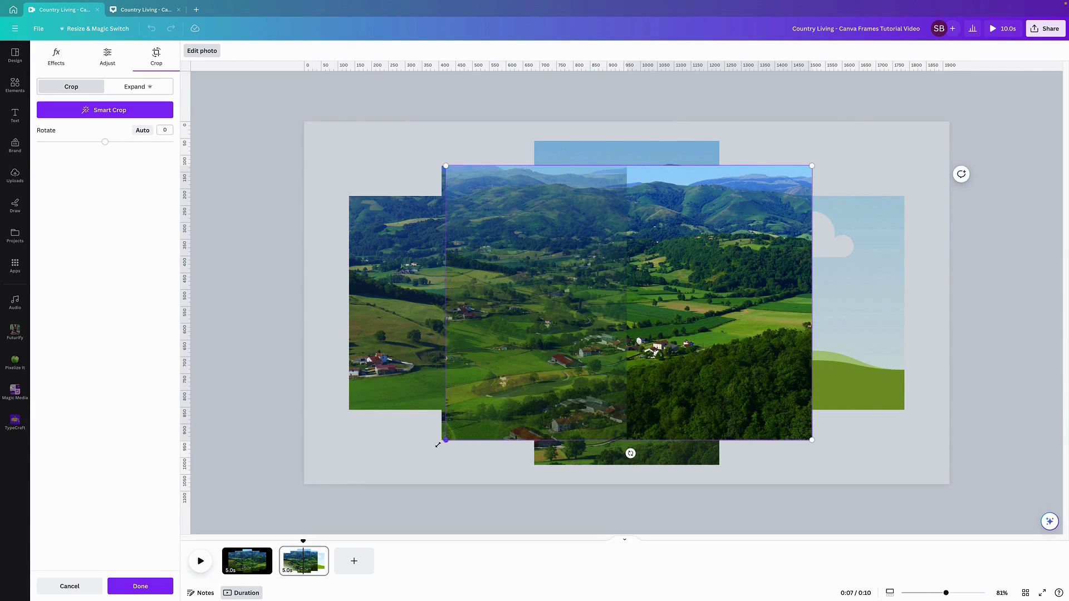
{"action": "left_click_drag", "start_coordinate": [438, 445], "coordinate": [333, 490]}
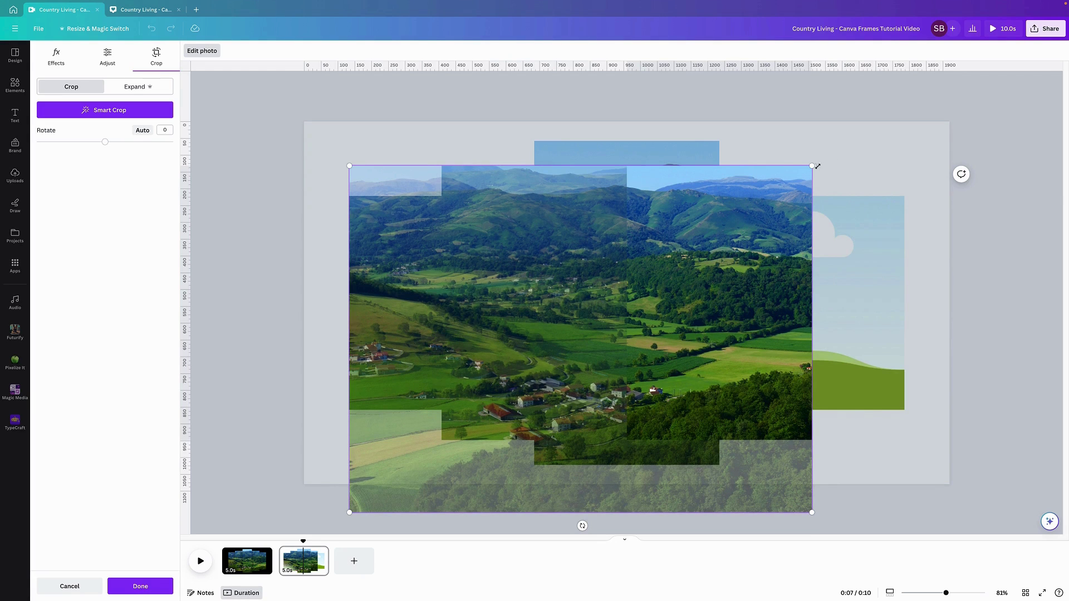
{"action": "left_click_drag", "start_coordinate": [811, 165], "coordinate": [849, 148]}
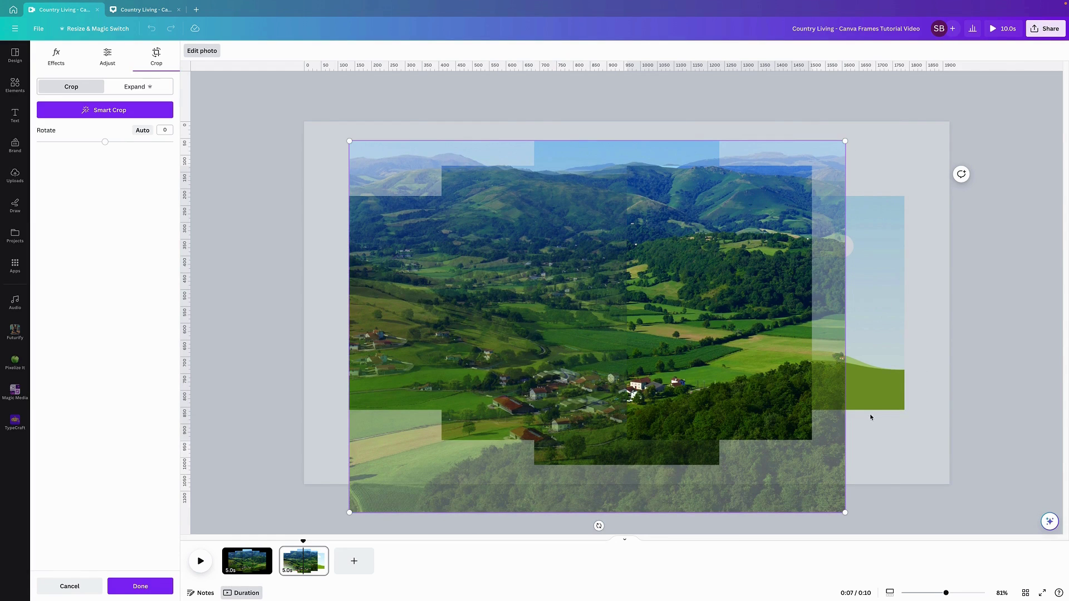
{"action": "left_click_drag", "start_coordinate": [843, 511], "coordinate": [911, 560]}
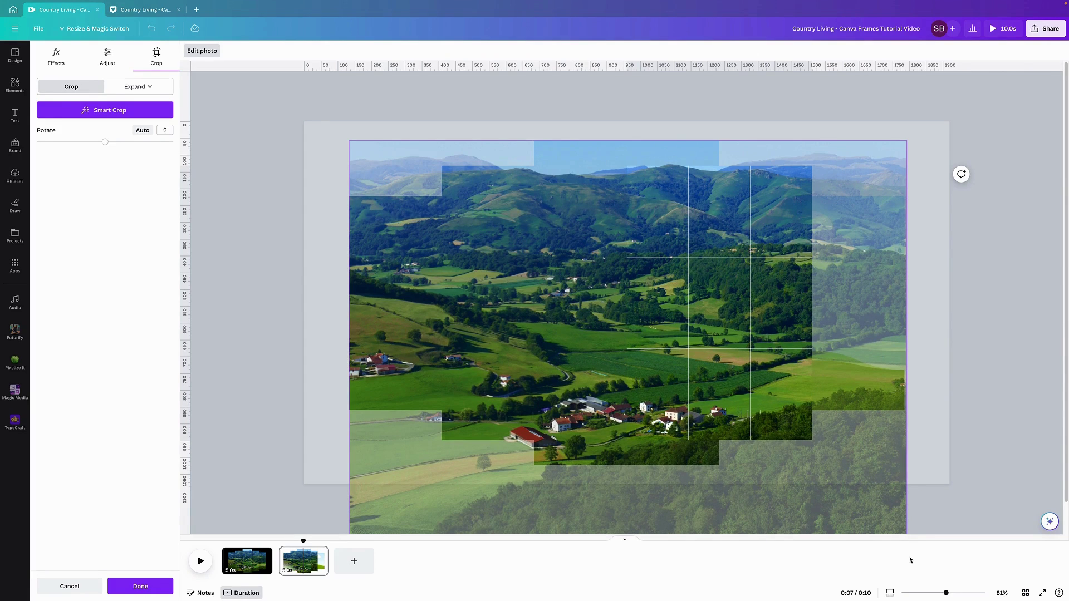
{"action": "left_click_drag", "start_coordinate": [910, 559], "coordinate": [910, 559]}
{"action": "left_click", "coordinate": [979, 398]}
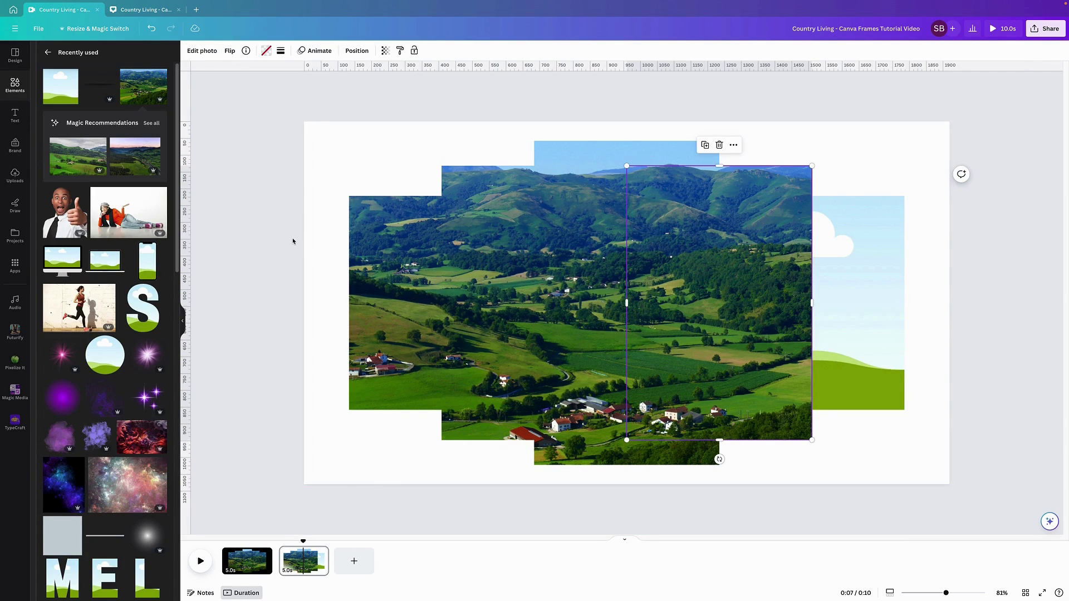
Fill the outermost right frame with the same landscape photo and enlarge its crop across all five frames to complete the continuous image
{"action": "left_click", "coordinate": [427, 127]}
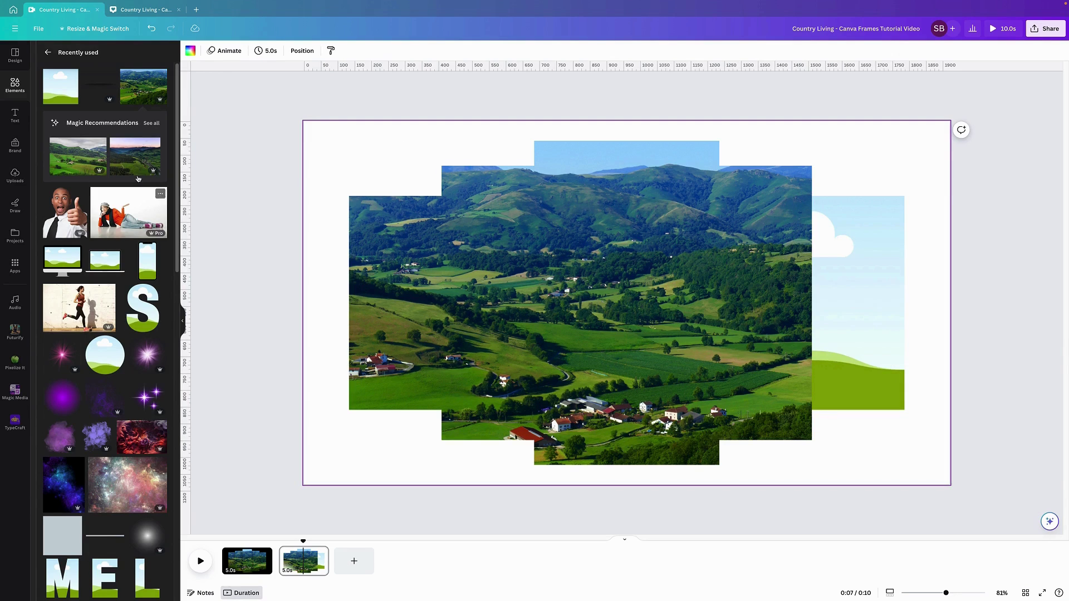
{"action": "left_click", "coordinate": [143, 86]}
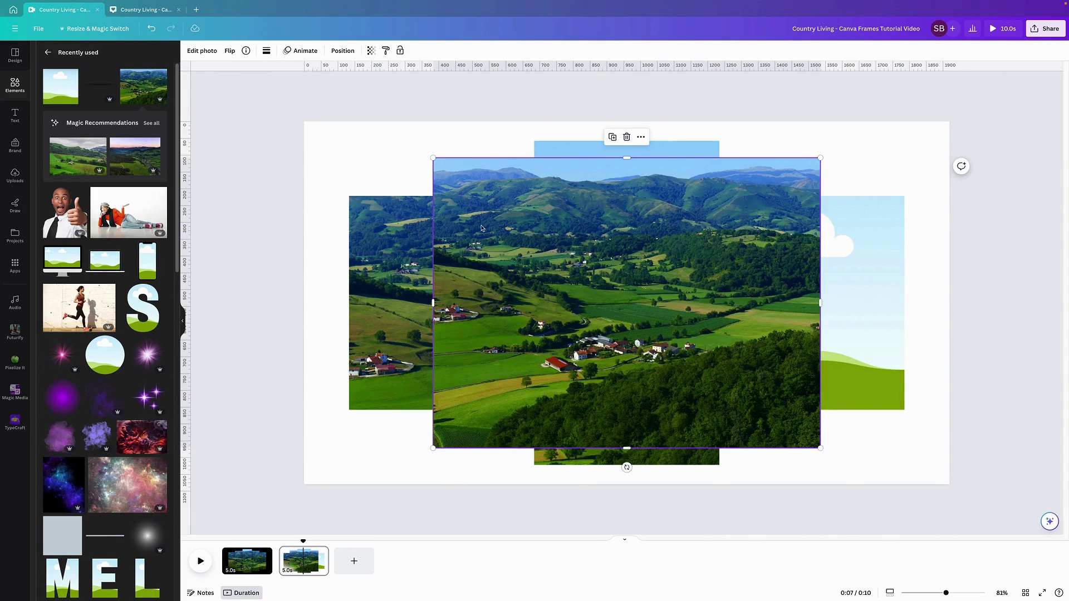
{"action": "left_click_drag", "start_coordinate": [481, 228], "coordinate": [877, 299]}
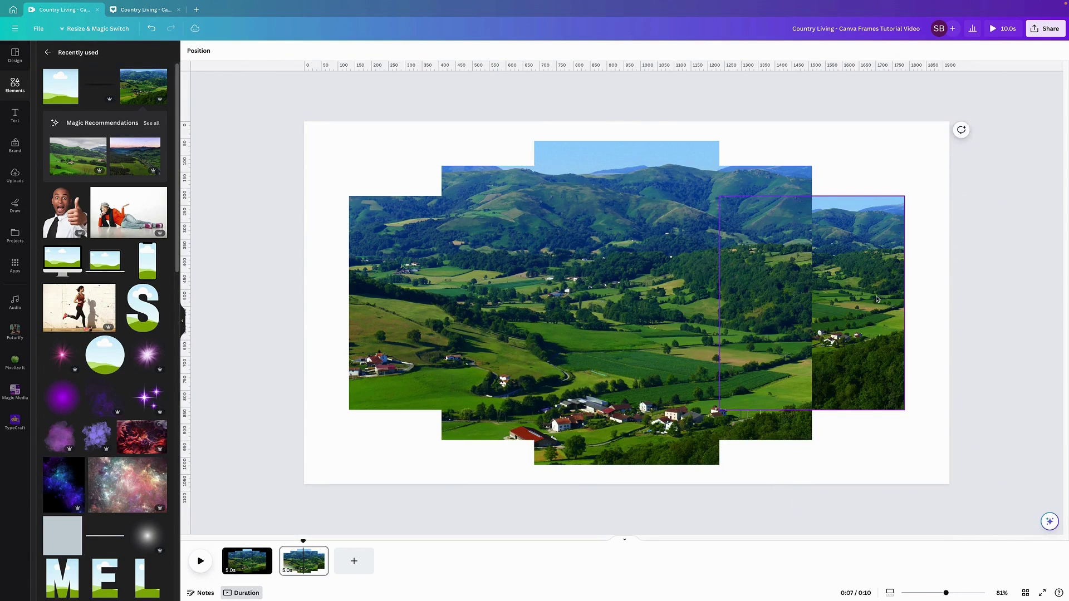
{"action": "double_click", "coordinate": [877, 299]}
{"action": "left_click_drag", "start_coordinate": [792, 338], "coordinate": [724, 338]}
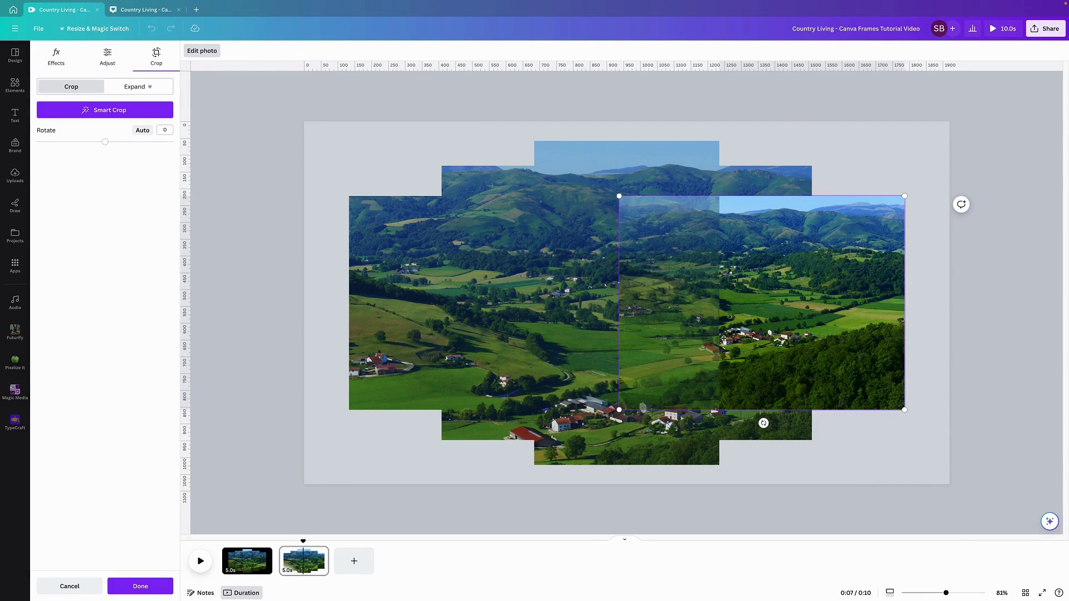
{"action": "left_click_drag", "start_coordinate": [619, 196], "coordinate": [504, 193]}
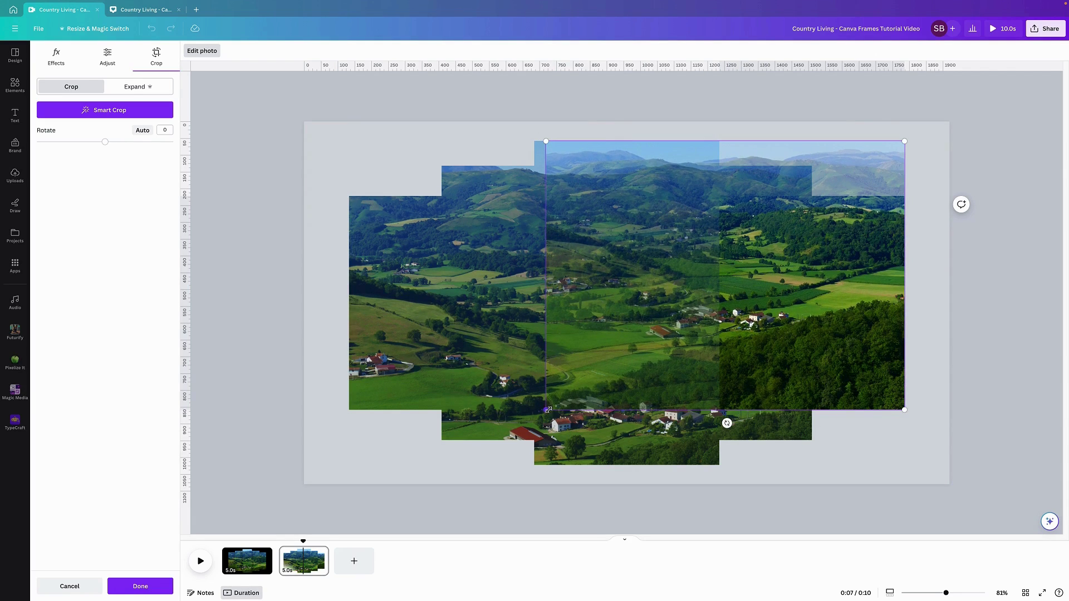
{"action": "left_click_drag", "start_coordinate": [546, 410], "coordinate": [321, 521]}
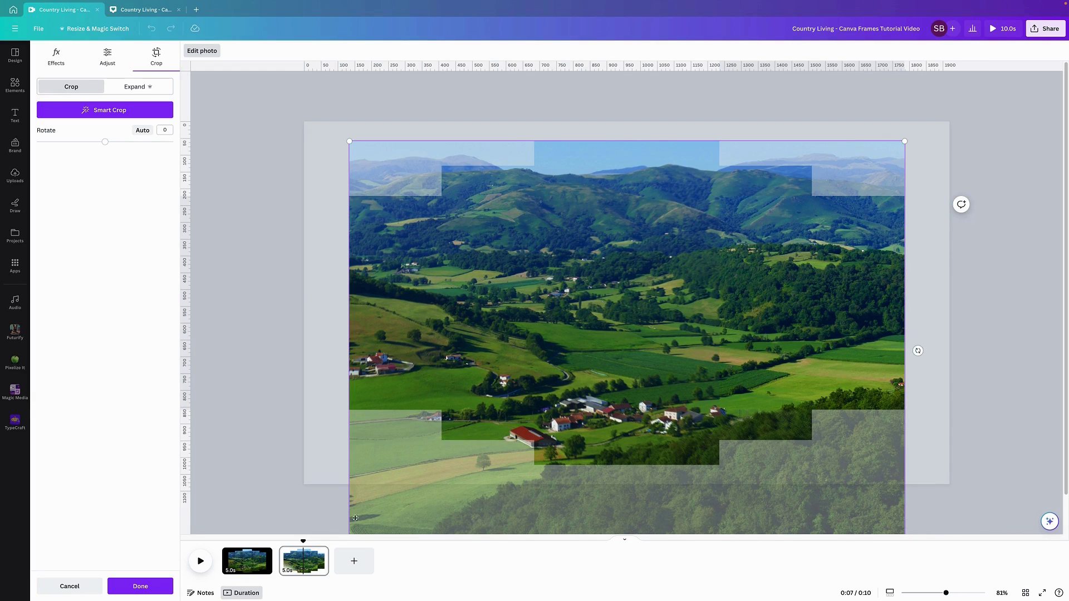
{"action": "left_click", "coordinate": [1036, 403]}
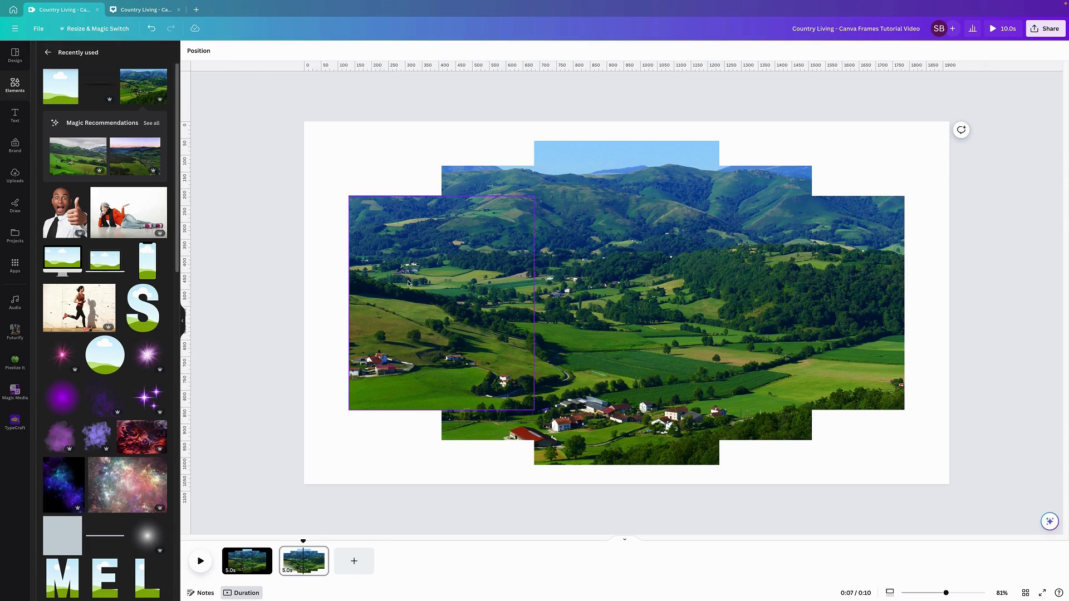
Add the recently used "border shadow horizontal" graphic, rotate it upright with its dark edge facing right, and place it over the central frame's left edge
{"action": "left_click", "coordinate": [111, 77]}
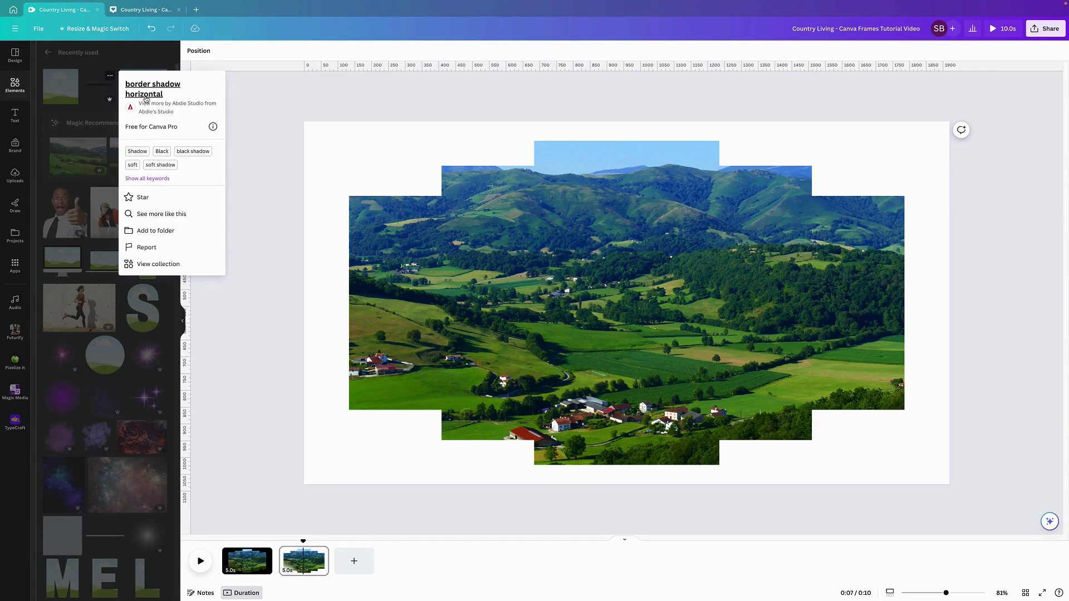
{"action": "left_click", "coordinate": [112, 76]}
{"action": "left_click", "coordinate": [105, 89]}
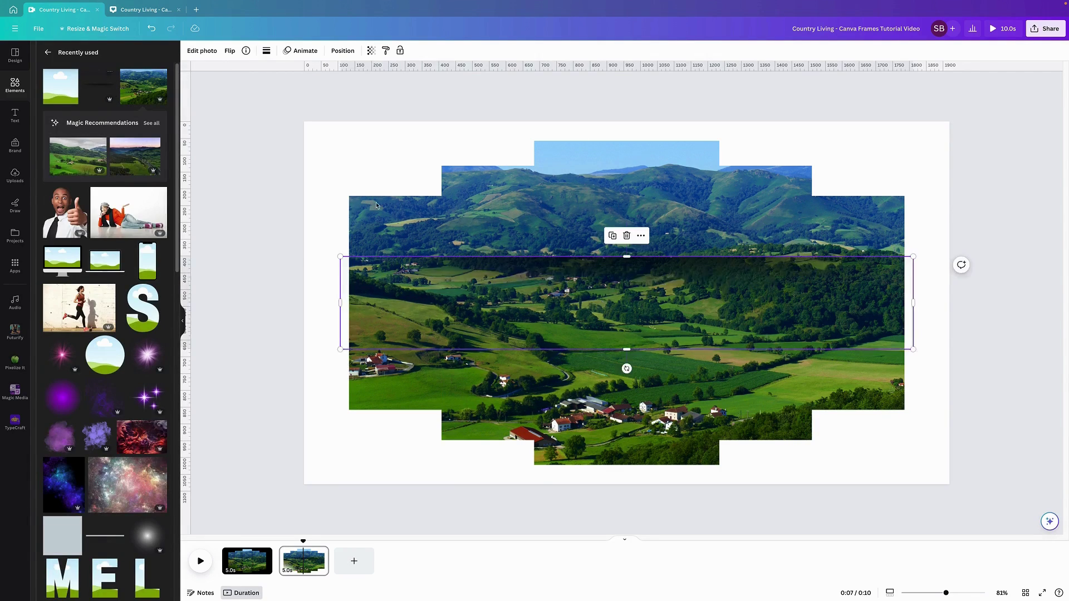
{"action": "left_click_drag", "start_coordinate": [626, 369], "coordinate": [584, 306]}
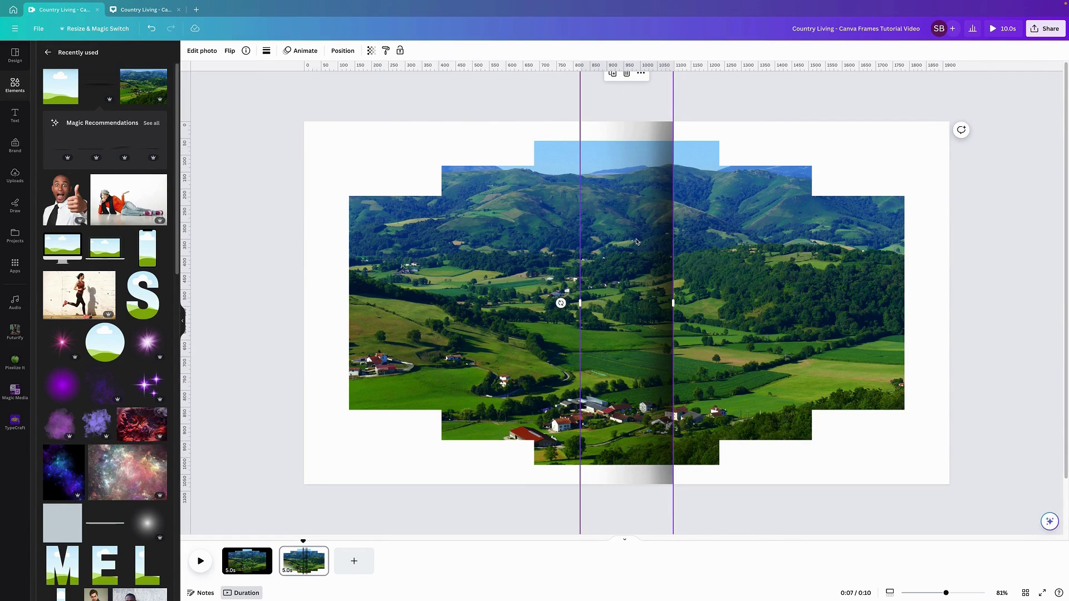
{"action": "left_click_drag", "start_coordinate": [635, 243], "coordinate": [535, 268]}
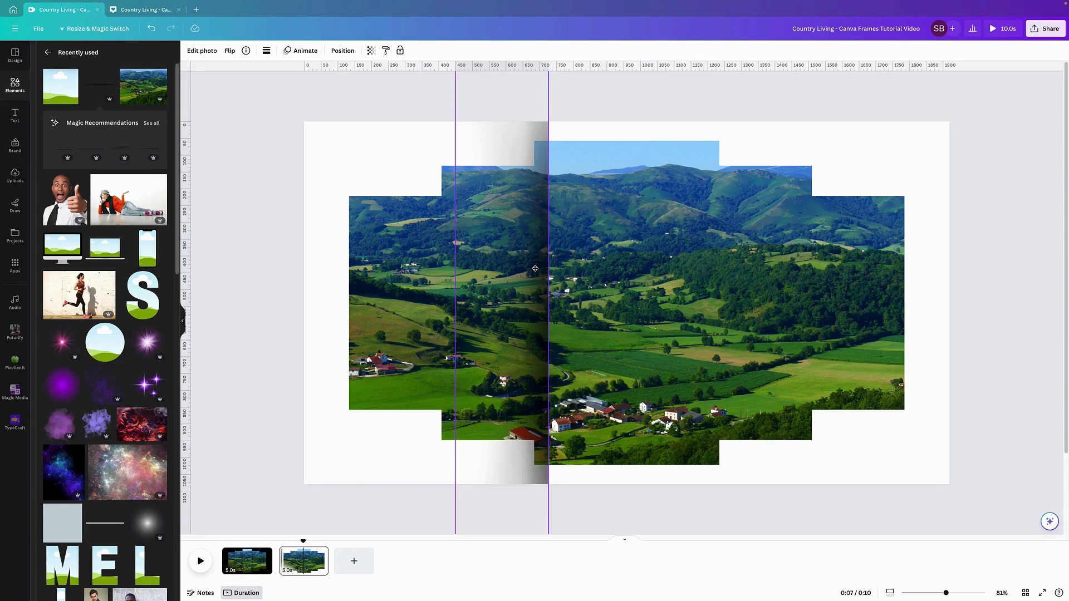
{"action": "left_click_drag", "start_coordinate": [534, 268], "coordinate": [535, 271]}
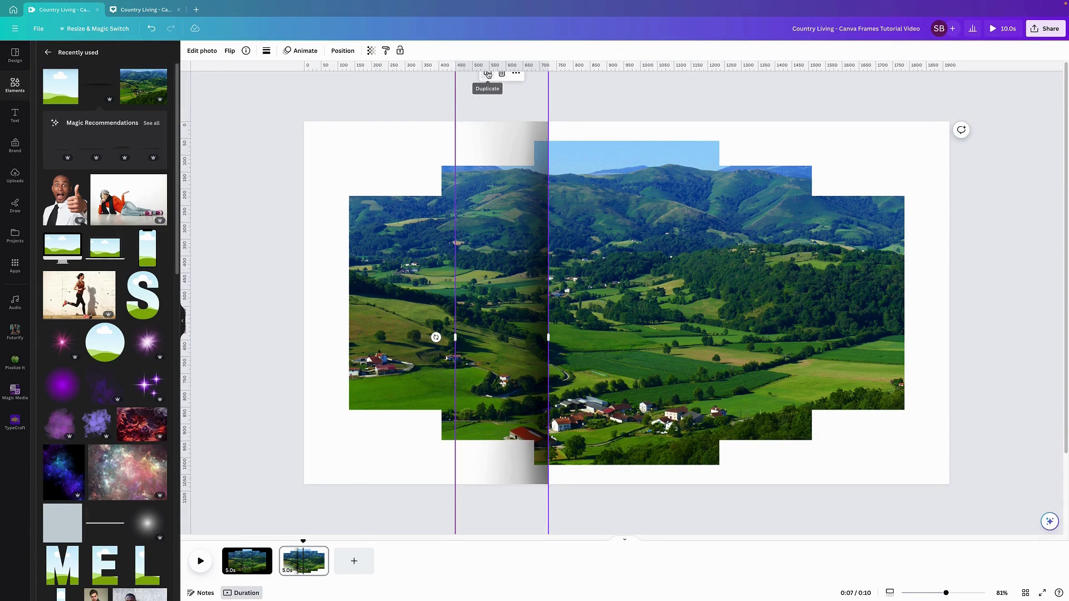
Duplicate the vertical shadow twice, placing the copies over the left edges of the inner left and outermost left frames
{"action": "left_click_drag", "start_coordinate": [529, 228], "coordinate": [423, 232]}
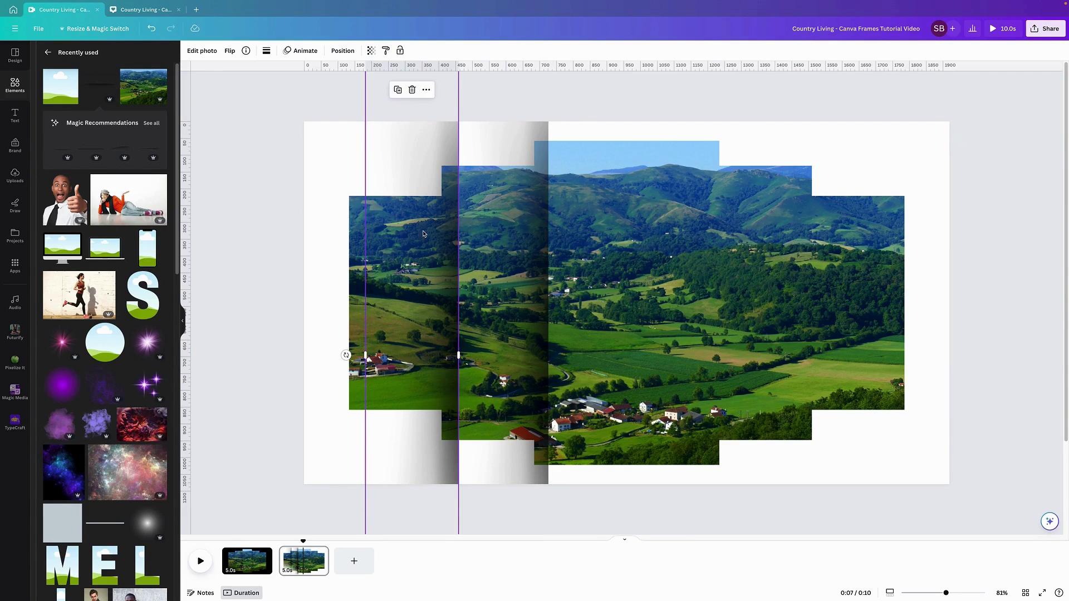
{"action": "left_click", "coordinate": [398, 90]}
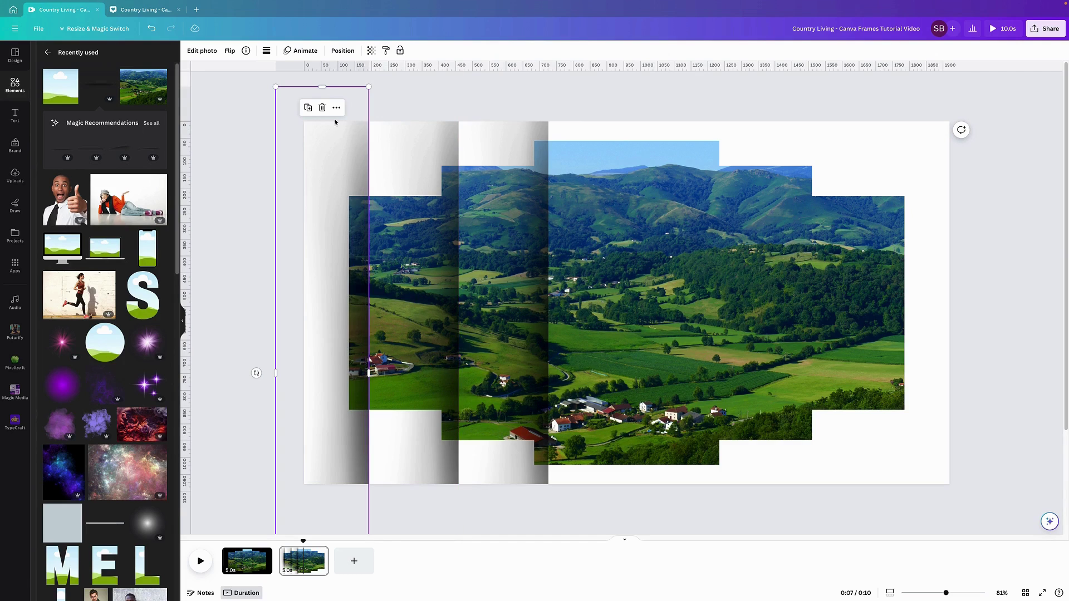
{"action": "mouse_move", "coordinate": [349, 171]}
{"action": "left_mouse_down"}
{"action": "mouse_move", "coordinate": [373, 172]}
{"action": "mouse_move", "coordinate": [344, 167]}
{"action": "left_mouse_up"}
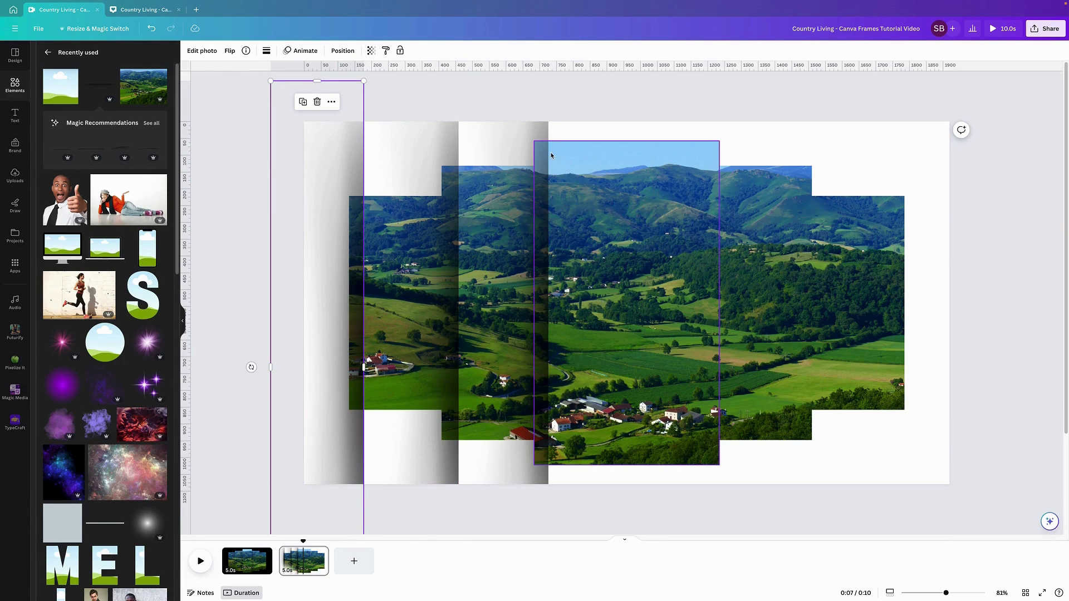
Send the shadow at the central frame's left edge backward so it sits behind the central frame
{"action": "left_click", "coordinate": [499, 142]}
{"action": "right_click", "coordinate": [517, 134]}
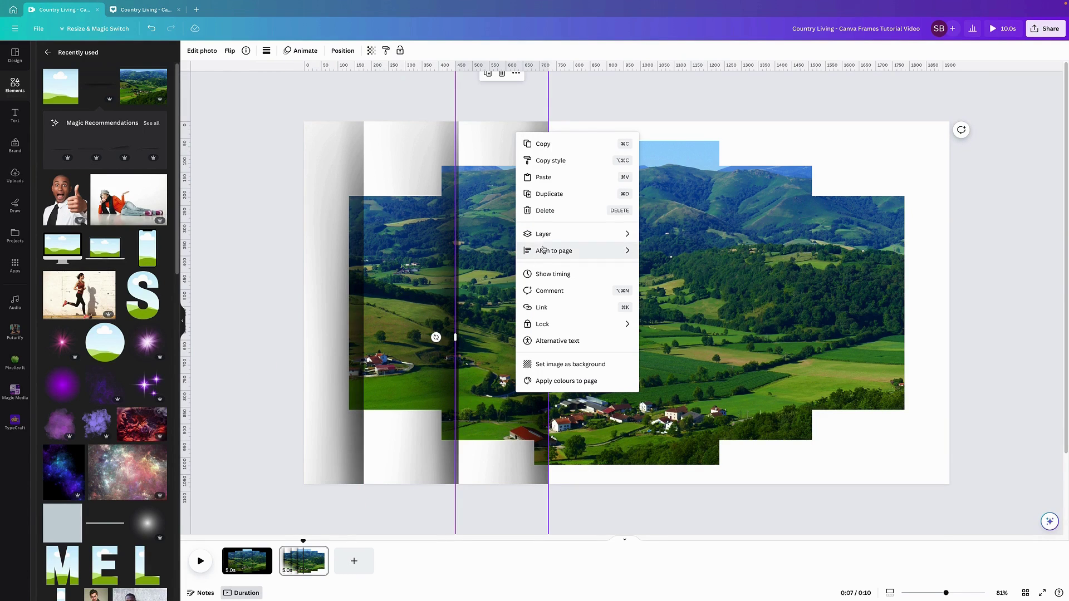
{"action": "mouse_move", "coordinate": [548, 235]}
{"action": "left_click", "coordinate": [681, 272]}
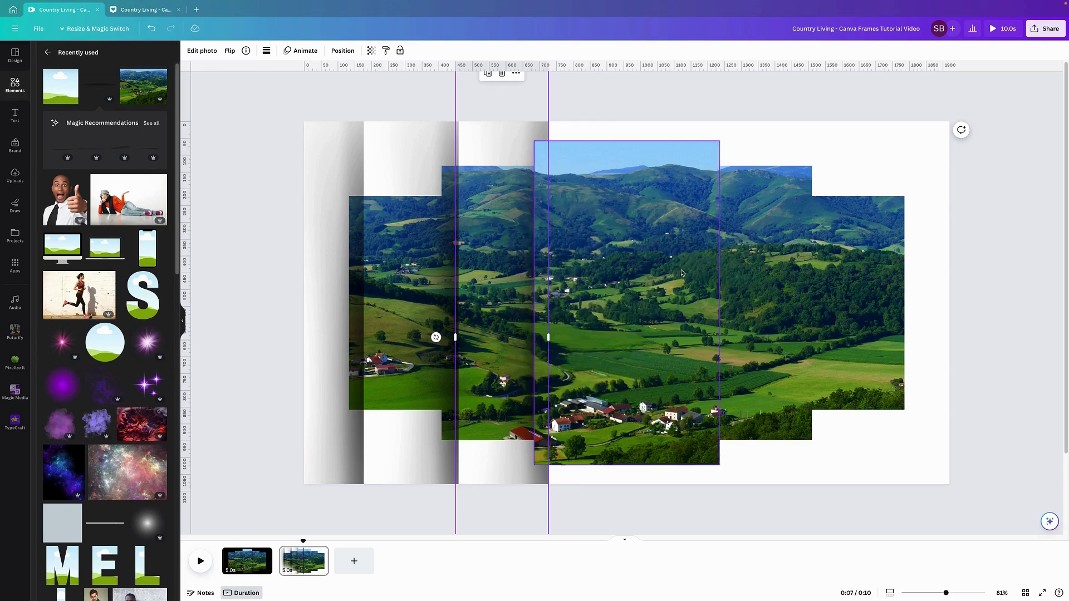
Send the shadow at the inner left frame's left edge backward one layer
{"action": "left_click", "coordinate": [434, 161]}
{"action": "right_click", "coordinate": [413, 159]}
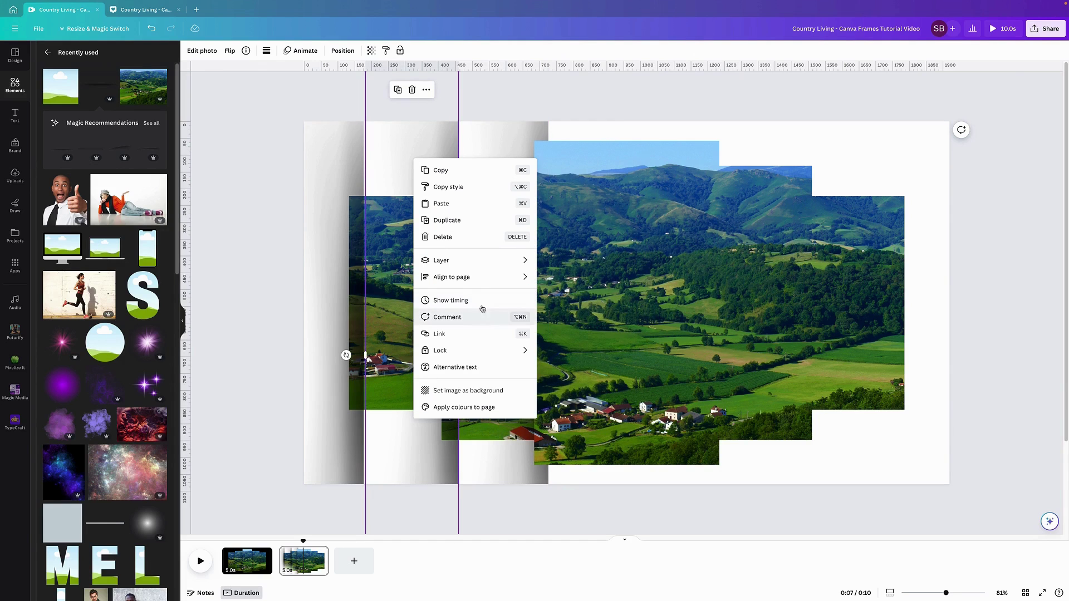
{"action": "mouse_move", "coordinate": [477, 261]}
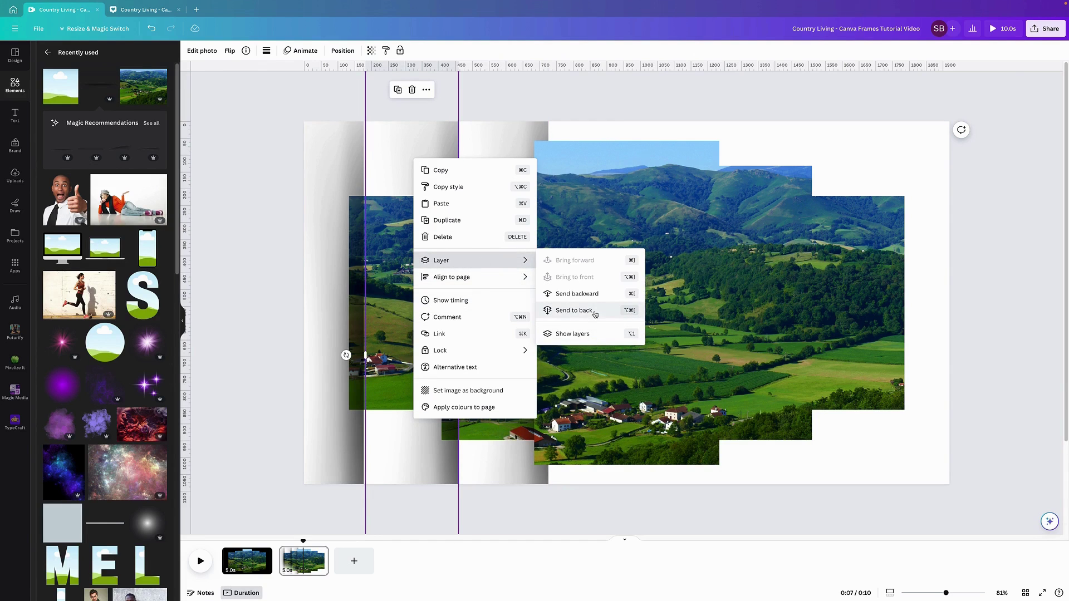
{"action": "left_click", "coordinate": [595, 310]}
Send the shadow at the outermost left frame's left edge backward so it sits behind that frame
{"action": "left_click", "coordinate": [324, 173]}
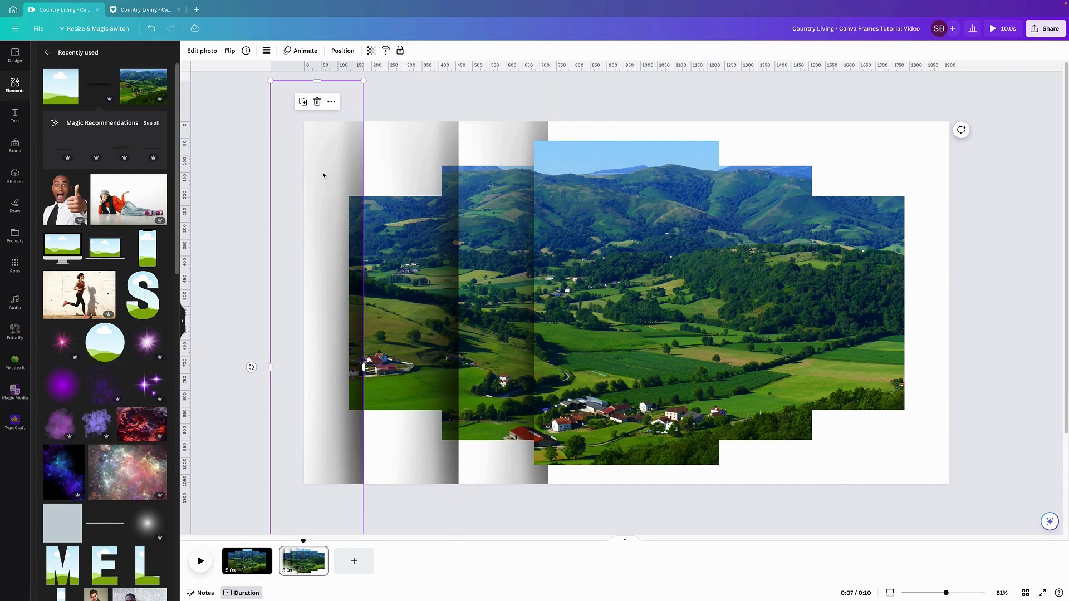
{"action": "right_click", "coordinate": [323, 175]}
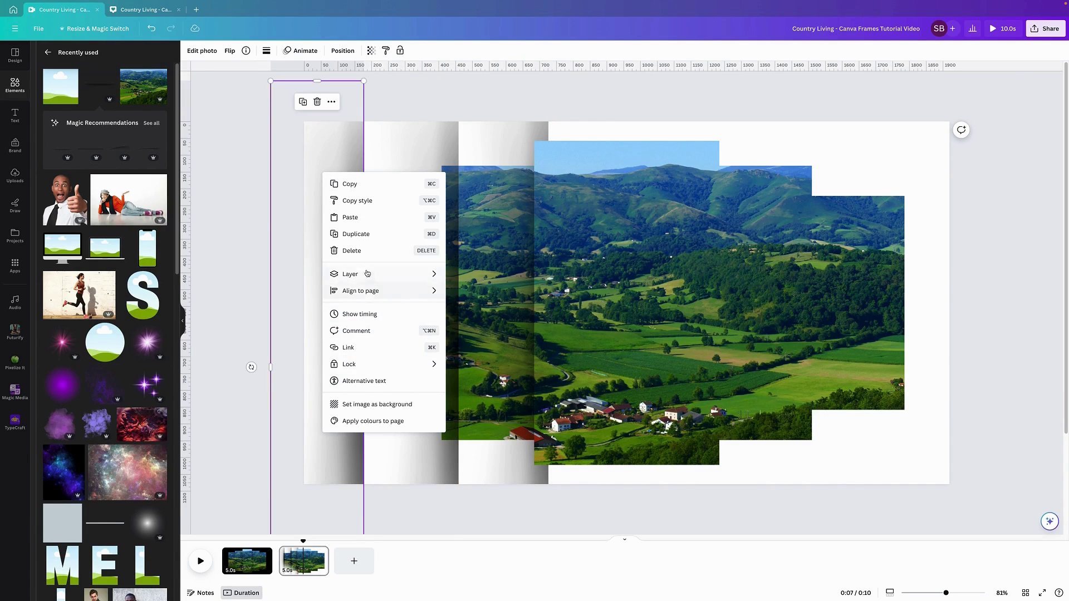
{"action": "mouse_move", "coordinate": [384, 273]}
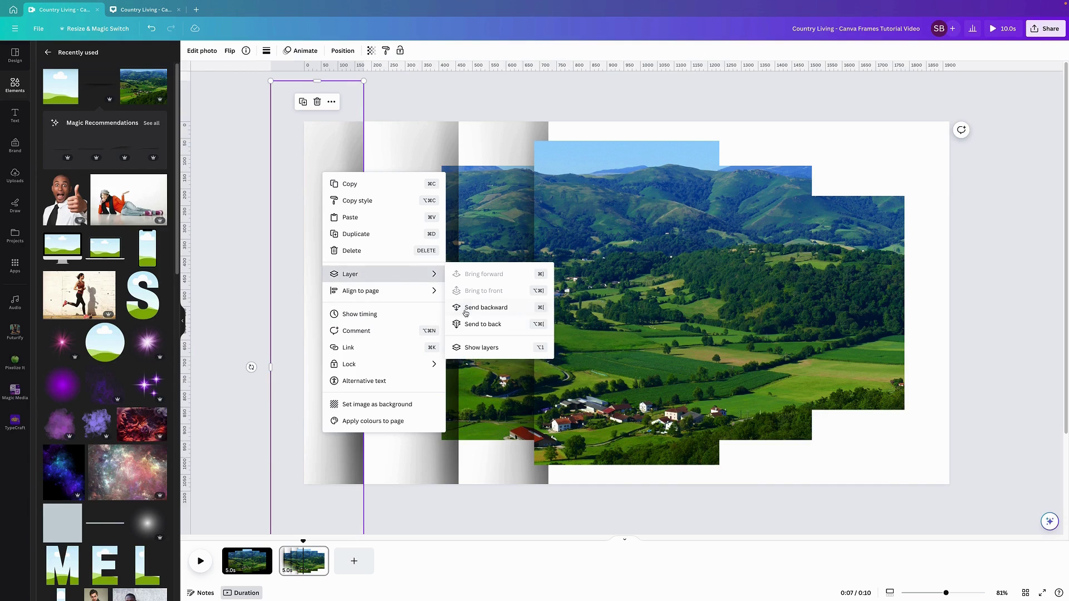
{"action": "left_click", "coordinate": [498, 309]}
{"action": "left_click", "coordinate": [255, 185]}
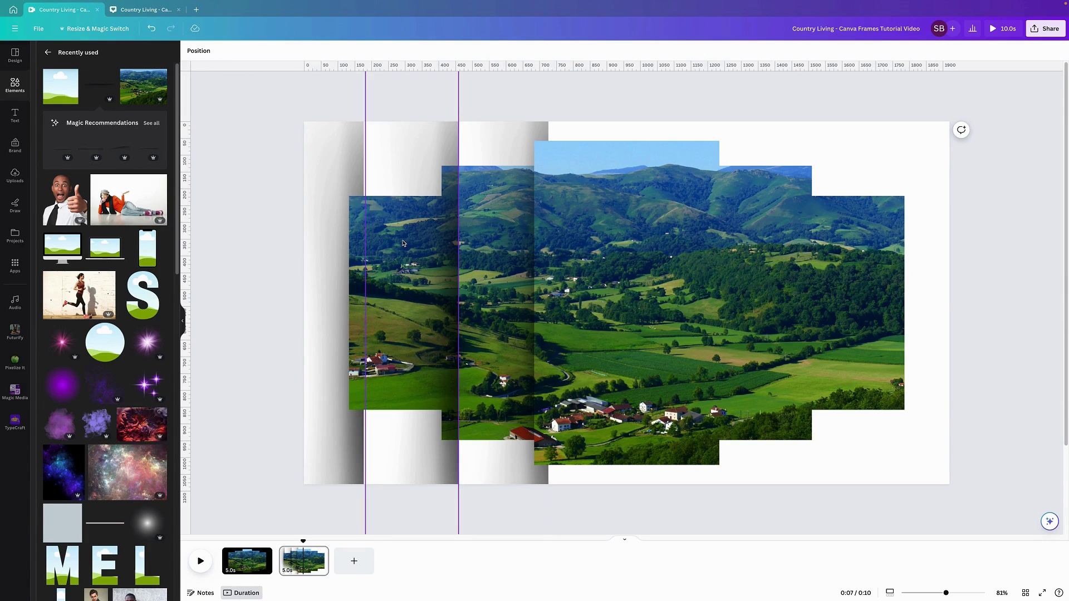
Send the inner left frame's shadow further back so it sits behind that frame but still above the outermost left frame
{"action": "left_click", "coordinate": [442, 136]}
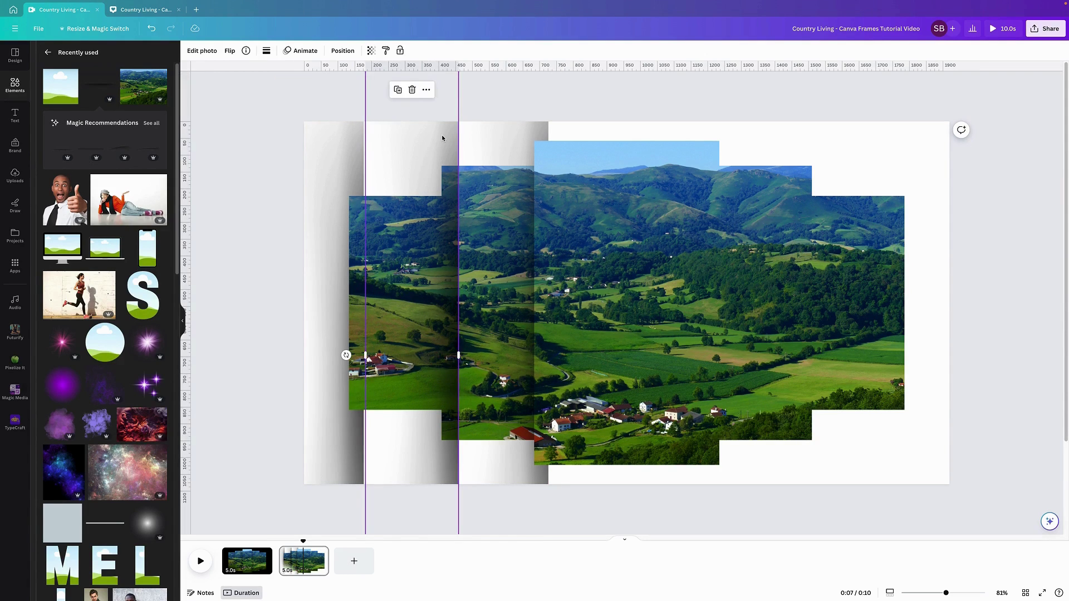
{"action": "right_click", "coordinate": [442, 136]}
{"action": "mouse_move", "coordinate": [476, 237]}
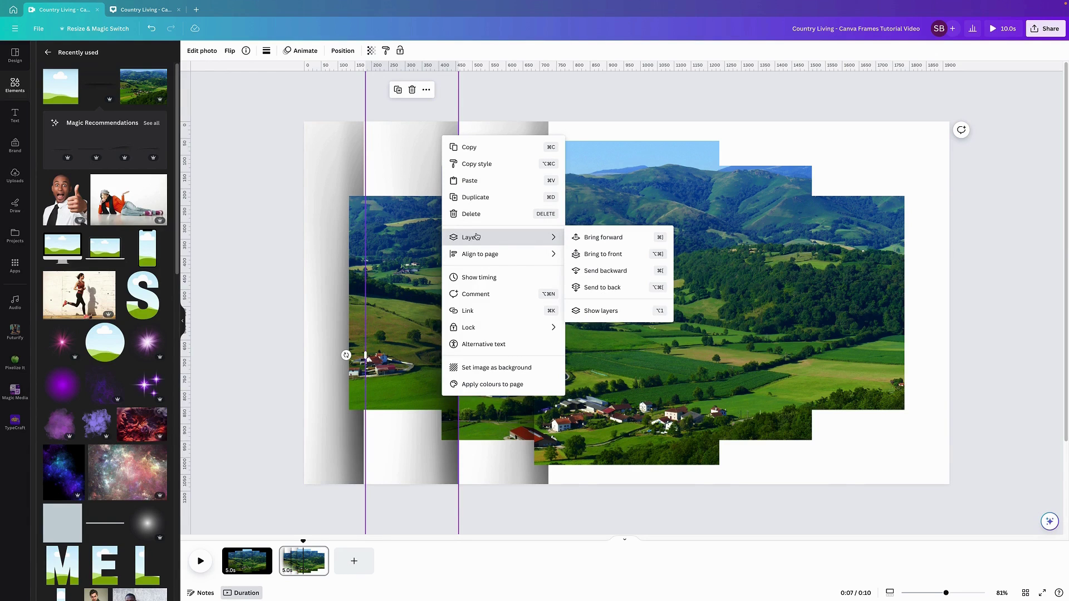
{"action": "left_click", "coordinate": [616, 286]}
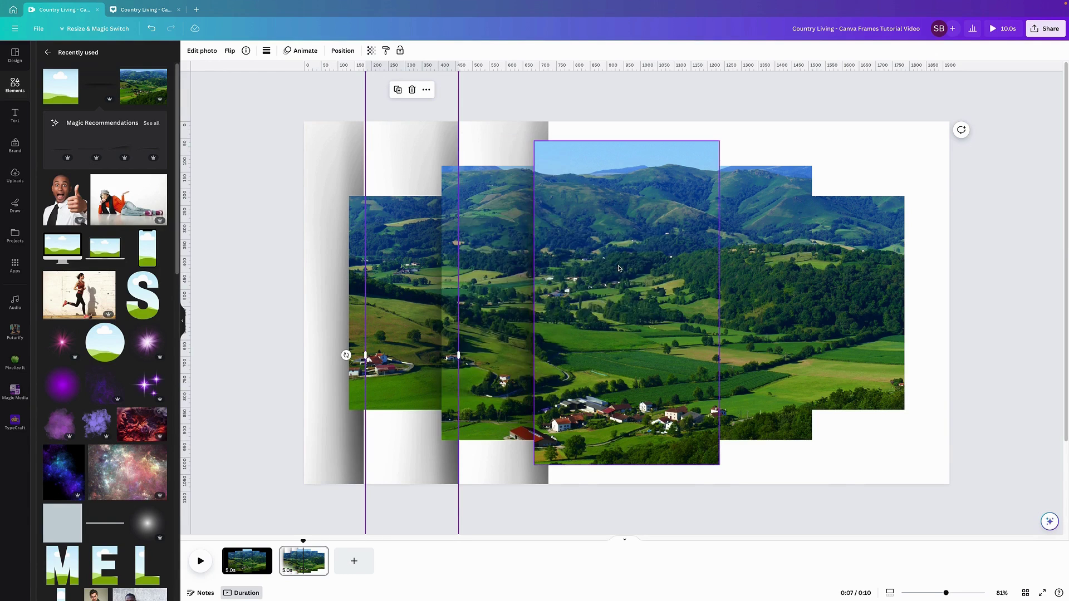
{"action": "left_click", "coordinate": [253, 173]}
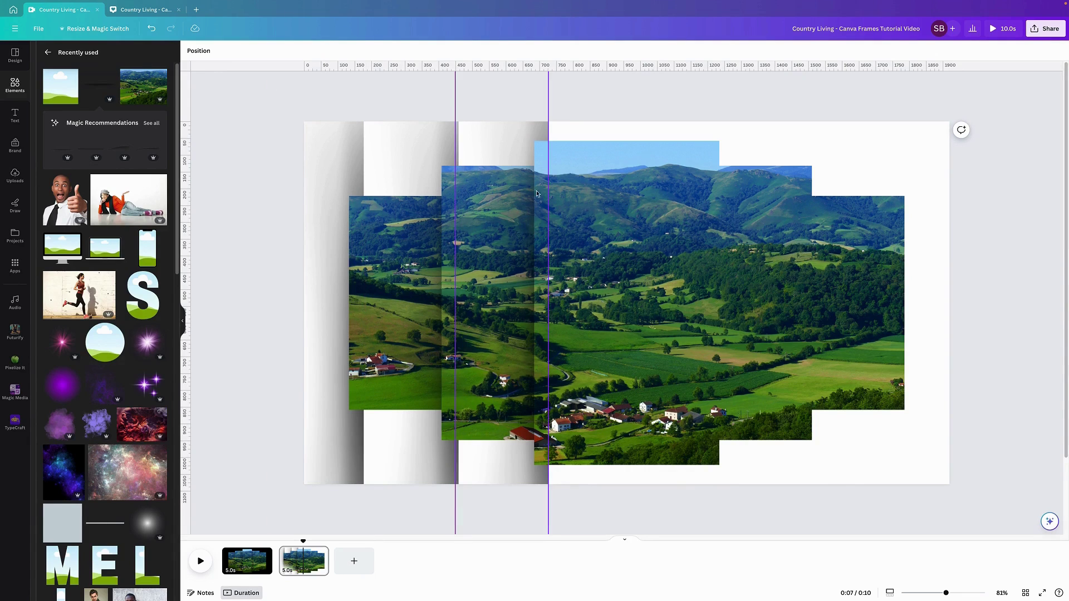
Duplicate the central frame's left shadow, rotate the copy 180 degrees, and place it over the central frame's right edge
{"action": "left_click", "coordinate": [512, 132]}
{"action": "left_click_drag", "start_coordinate": [475, 120], "coordinate": [482, 121]}
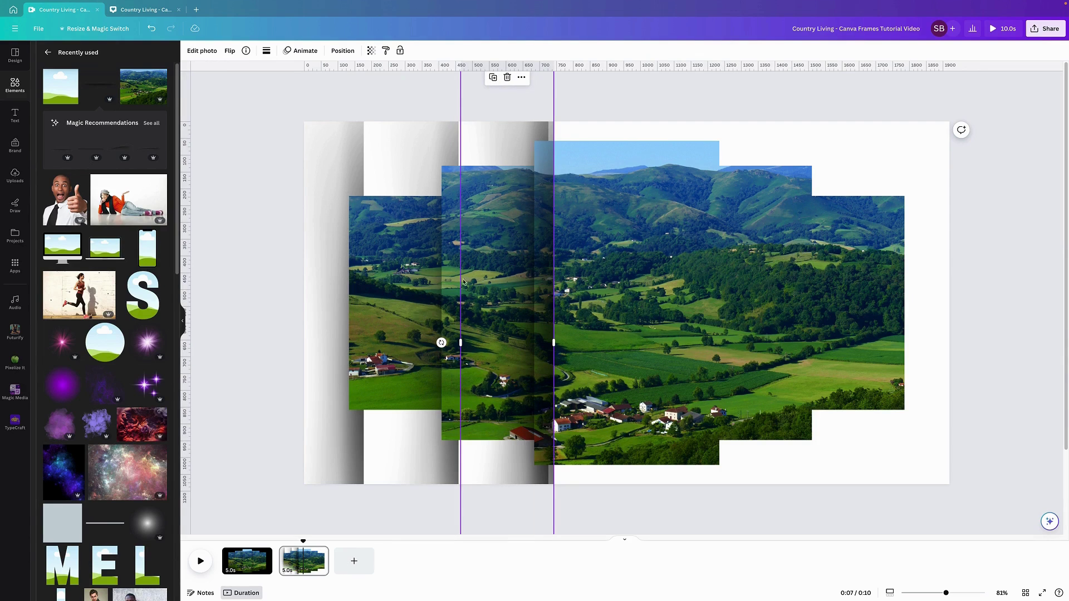
{"action": "left_click_drag", "start_coordinate": [440, 343], "coordinate": [521, 342]}
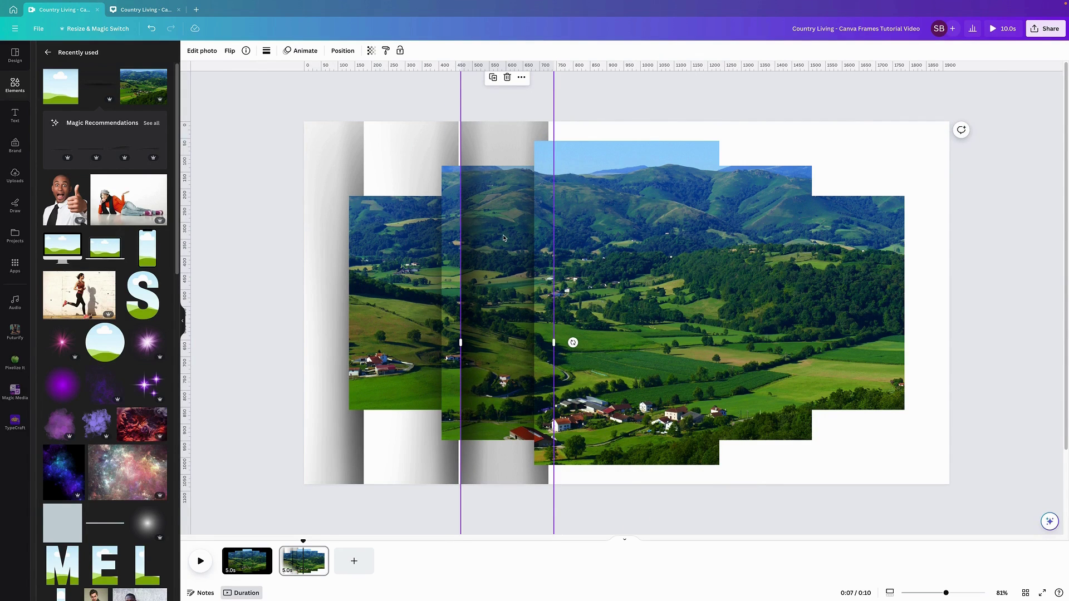
{"action": "left_click_drag", "start_coordinate": [503, 238], "coordinate": [747, 229]}
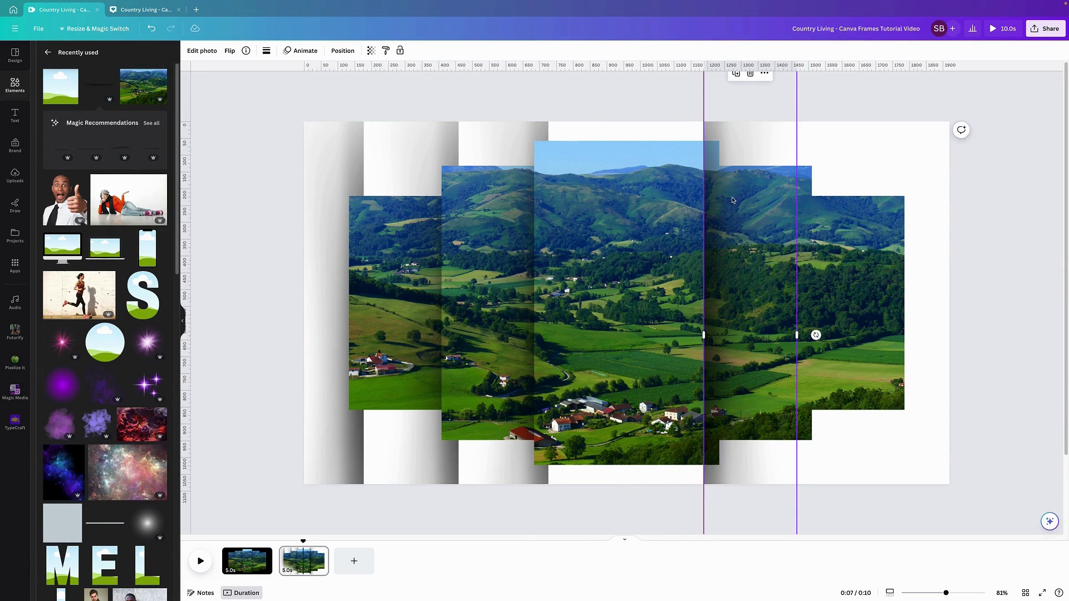
Send the shadow at the central frame's right edge backward so it sits behind the central frame
{"action": "right_click", "coordinate": [747, 124]}
{"action": "mouse_move", "coordinate": [796, 226]}
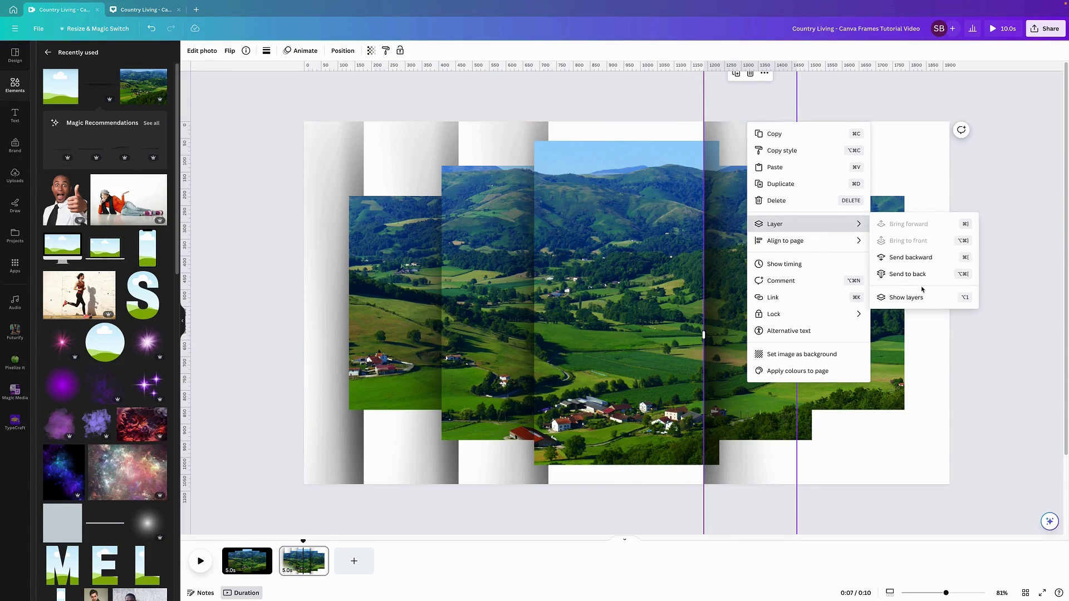
{"action": "left_click", "coordinate": [918, 260]}
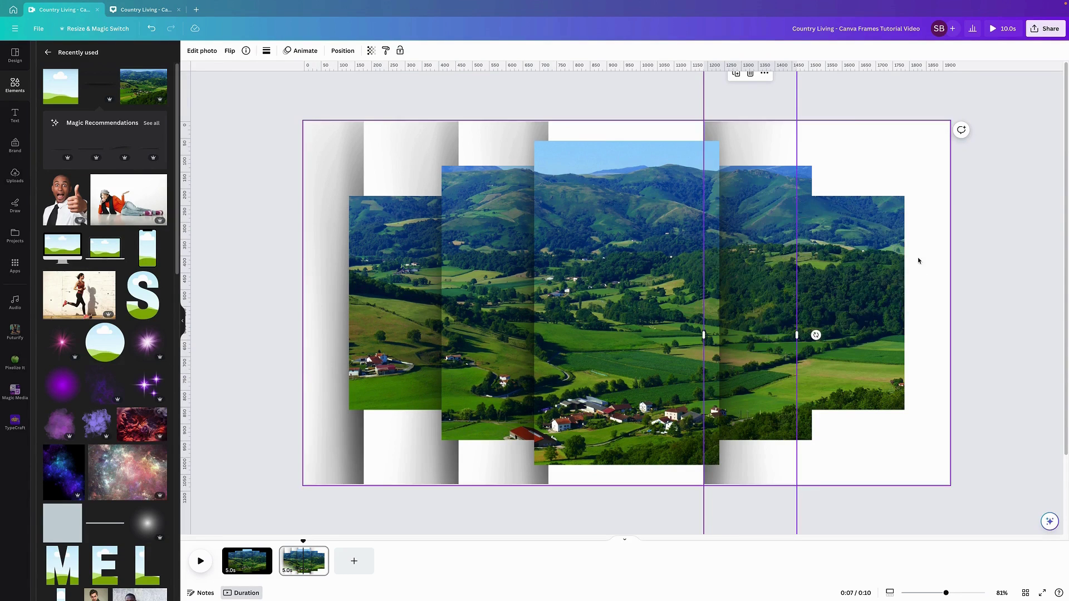
Duplicate the right-hand shadow, place the copy over the inner right frame's right edge, and send it backward one layer
{"action": "left_click", "coordinate": [735, 75]}
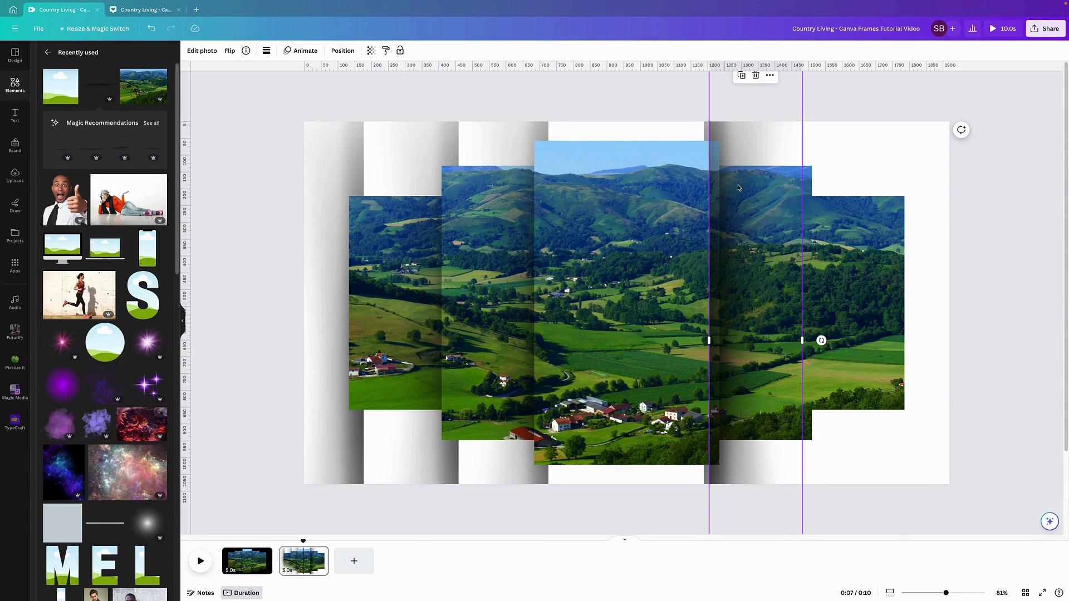
{"action": "left_click_drag", "start_coordinate": [738, 188], "coordinate": [825, 185]}
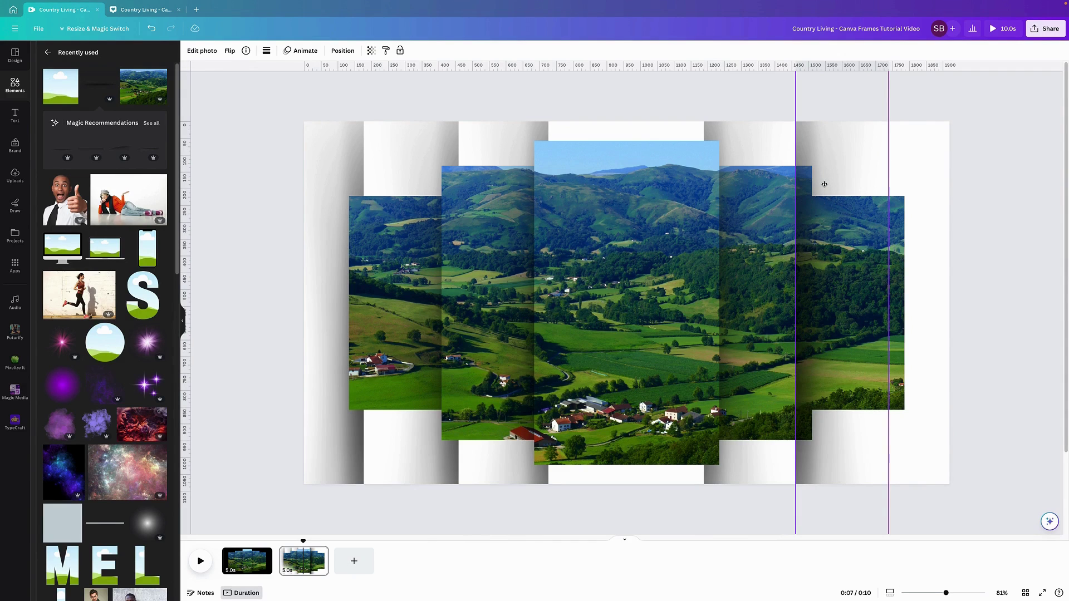
{"action": "right_click", "coordinate": [826, 157]}
{"action": "mouse_move", "coordinate": [856, 256]}
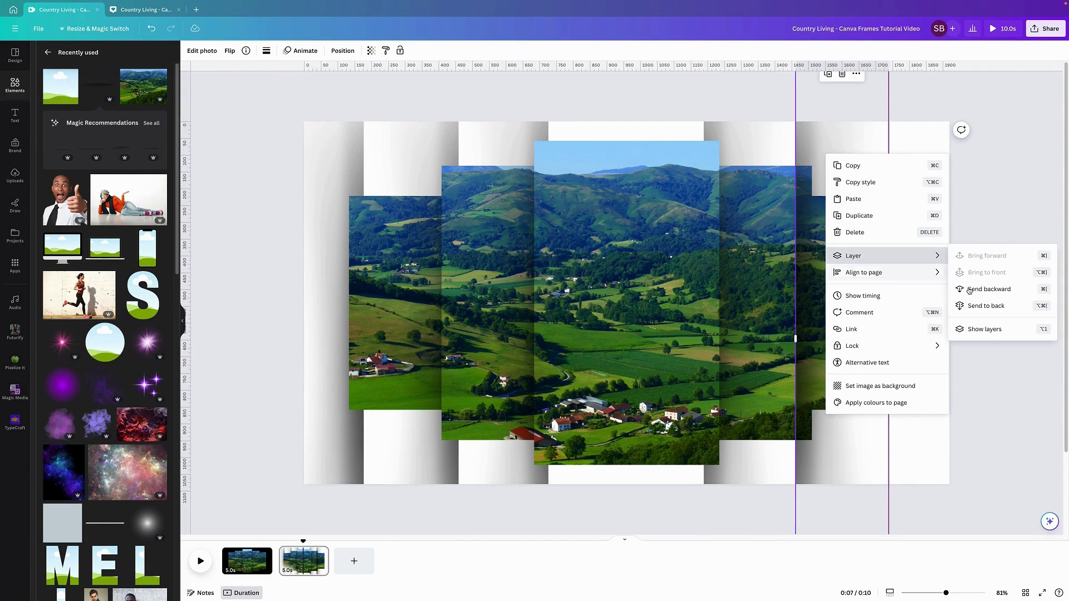
{"action": "left_click", "coordinate": [969, 289]}
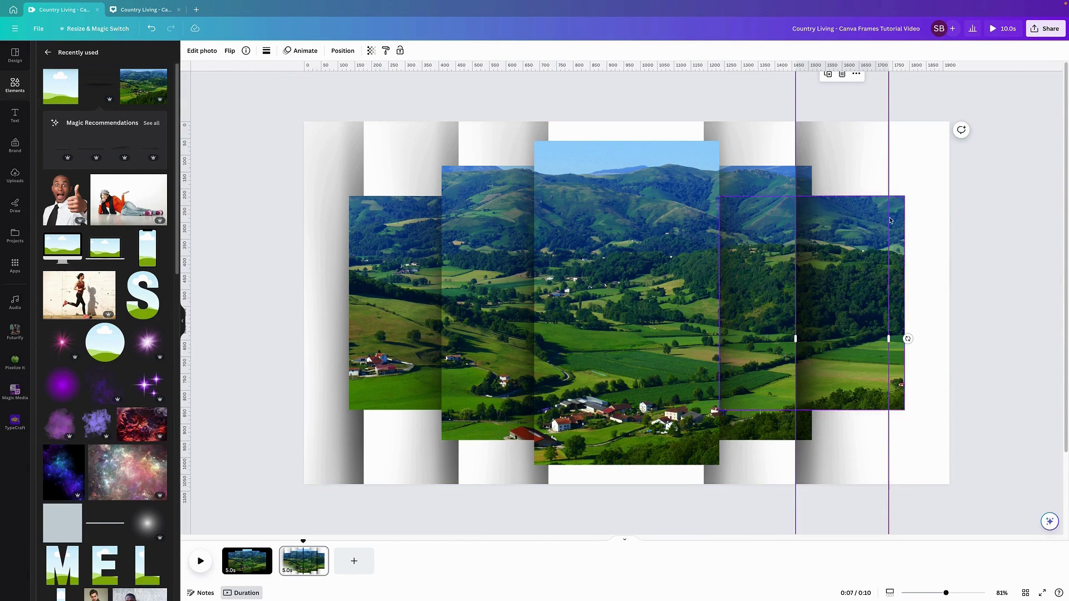
Duplicate the shadow again, place the copy over the outermost right frame's right edge, and send it backward one layer
{"action": "left_click", "coordinate": [829, 79]}
{"action": "right_click", "coordinate": [925, 157]}
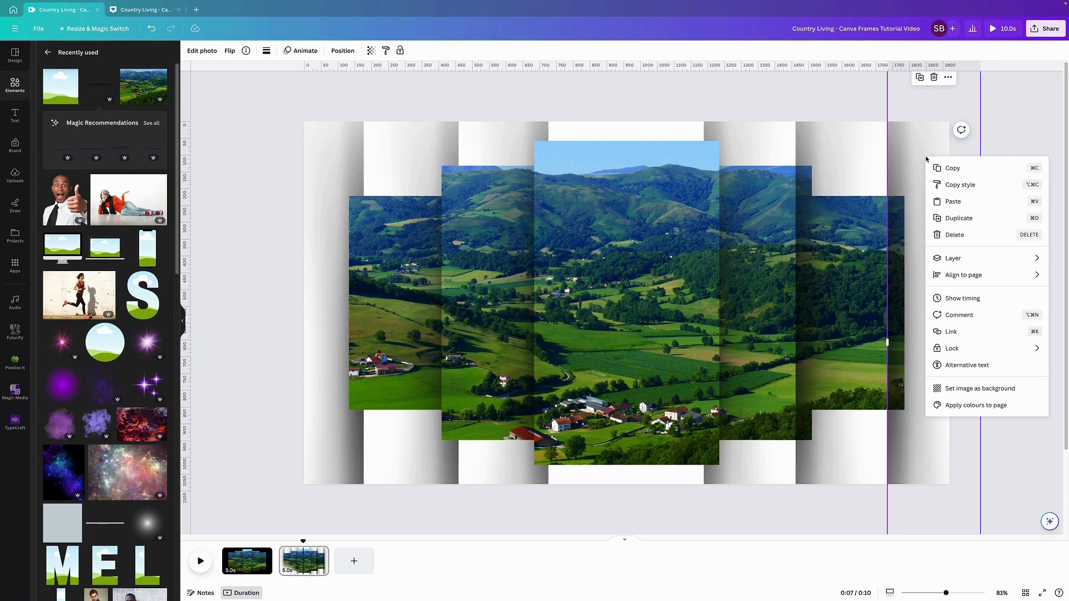
{"action": "mouse_move", "coordinate": [953, 259]}
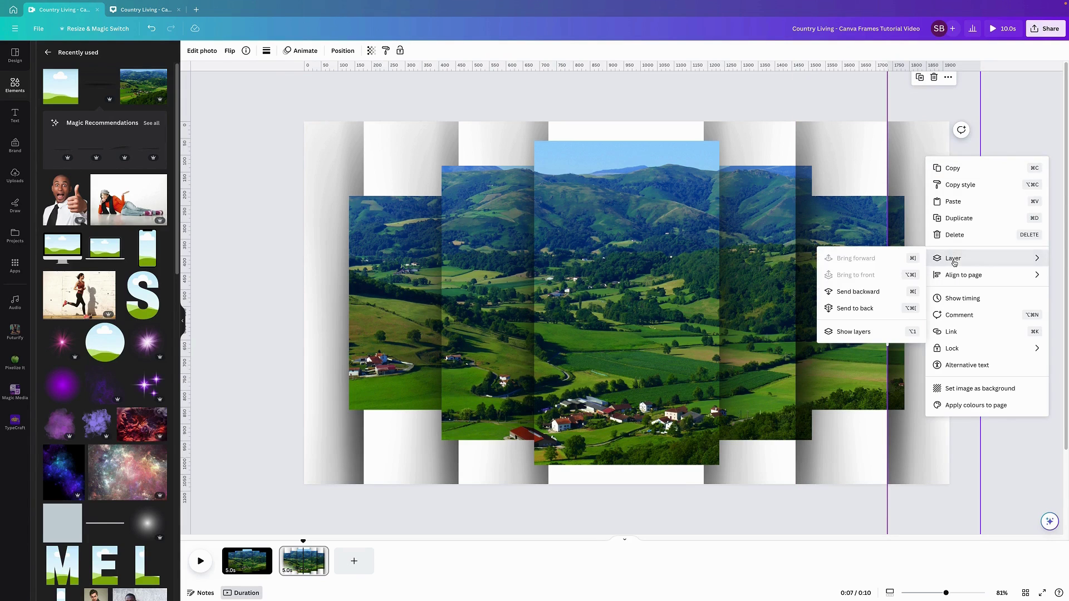
{"action": "left_click", "coordinate": [858, 292]}
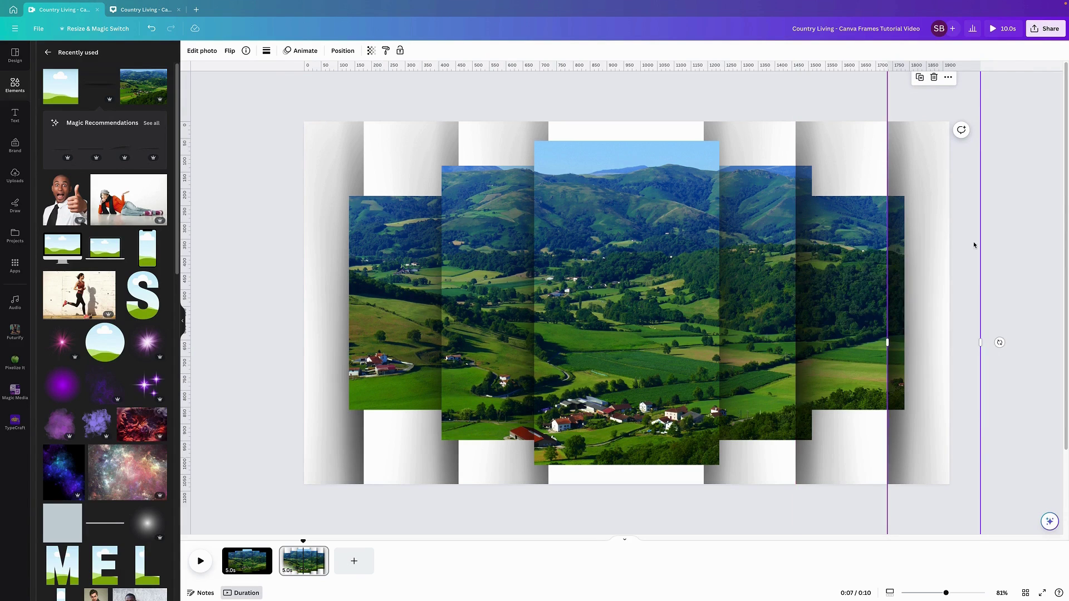
{"action": "left_click", "coordinate": [1040, 210]}
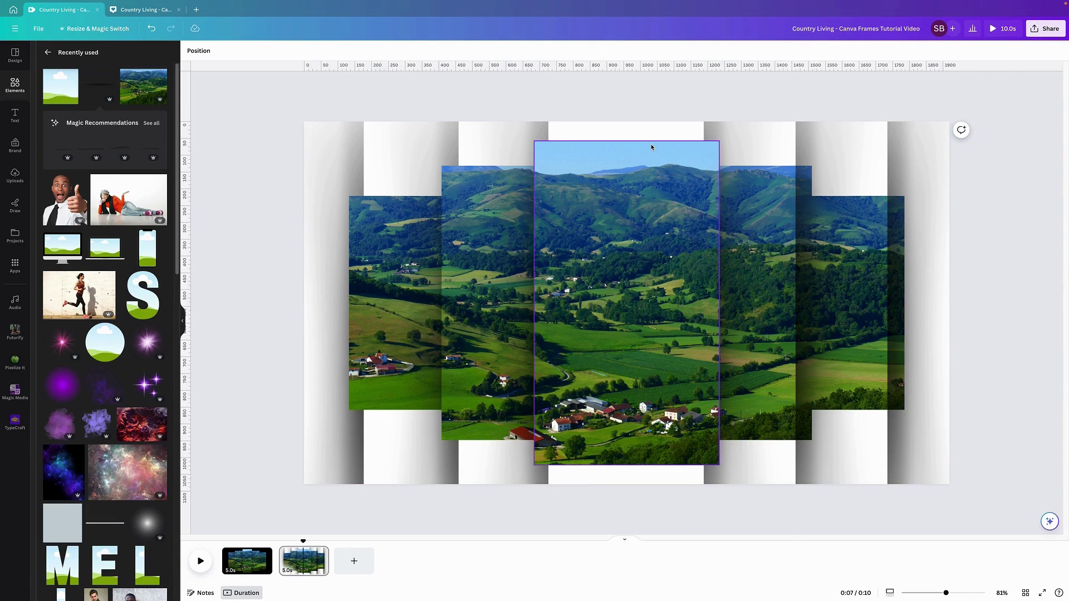
Send the shadow at the inner right frame's right edge backward one more layer
{"action": "right_click", "coordinate": [809, 142]}
{"action": "mouse_move", "coordinate": [849, 242]}
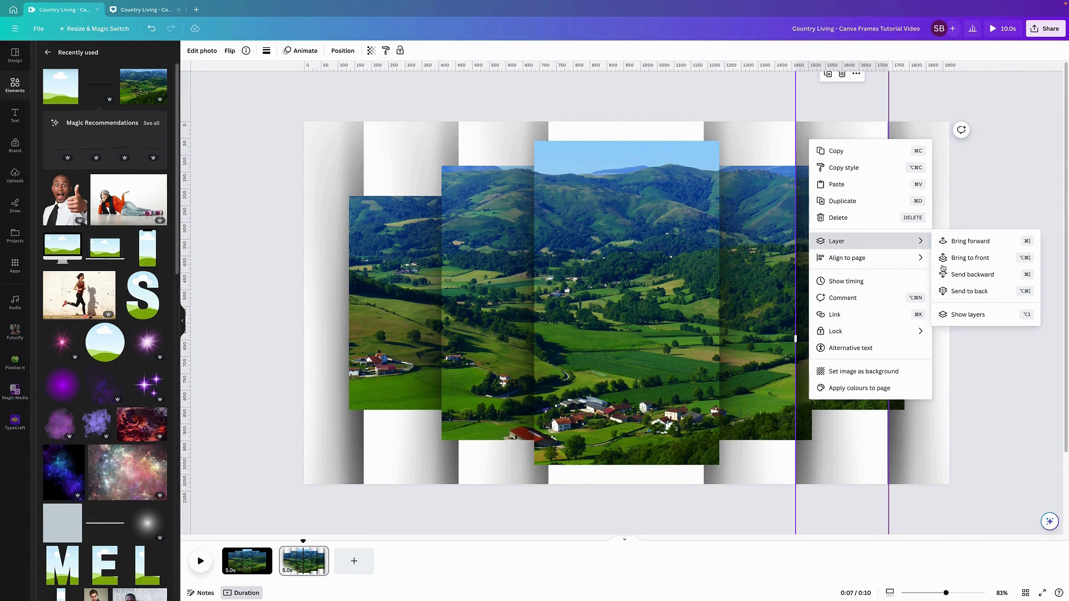
{"action": "left_click", "coordinate": [975, 274]}
{"action": "left_click", "coordinate": [1022, 166]}
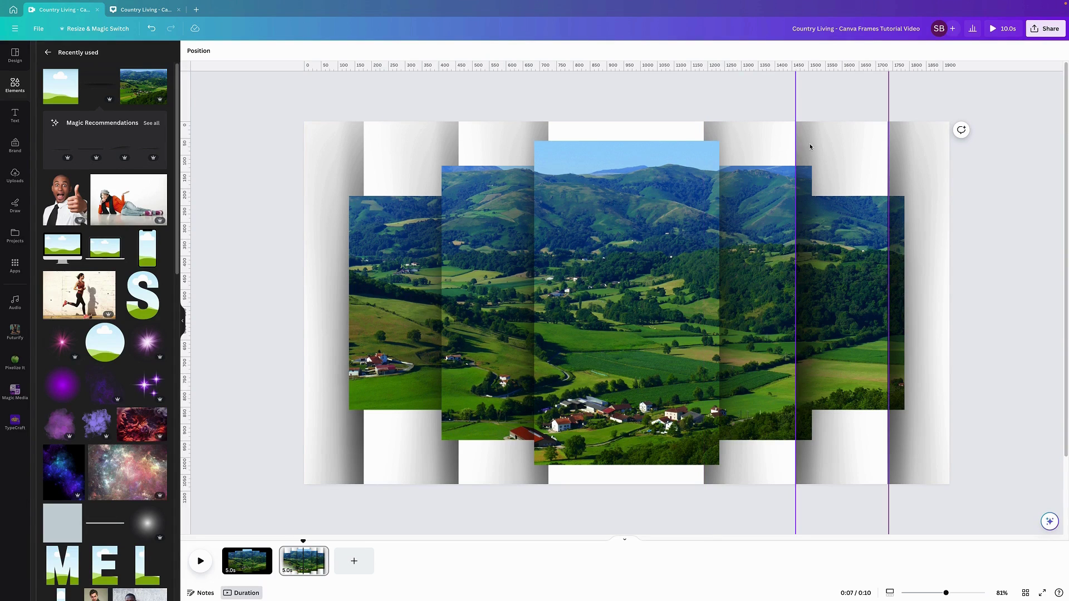
Send the inner right frame's shadow backward again so it sits behind that frame
{"action": "left_click", "coordinate": [768, 144]}
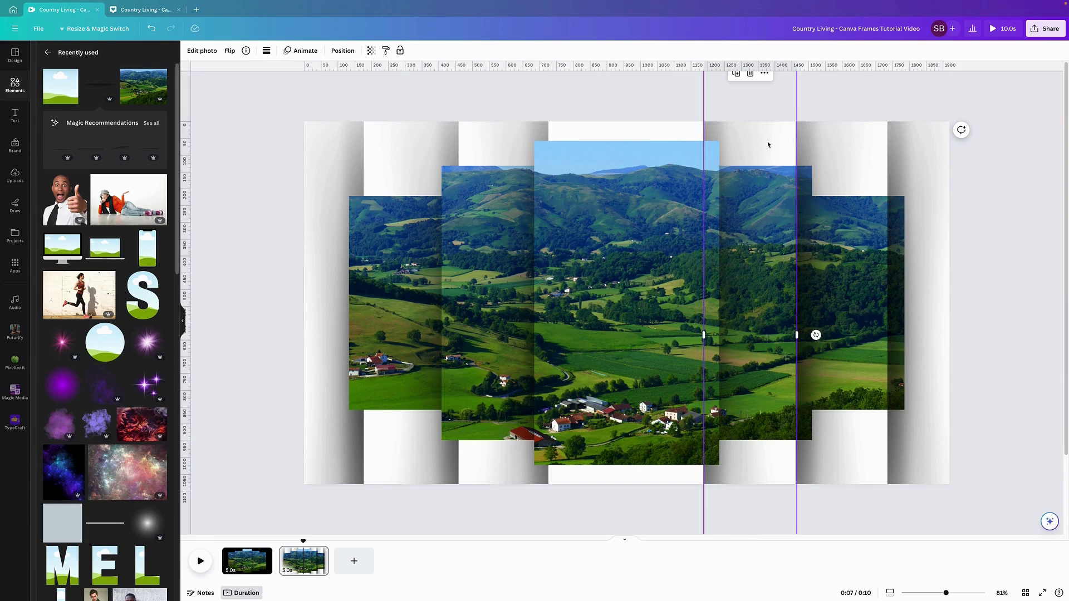
{"action": "left_click", "coordinate": [821, 136]}
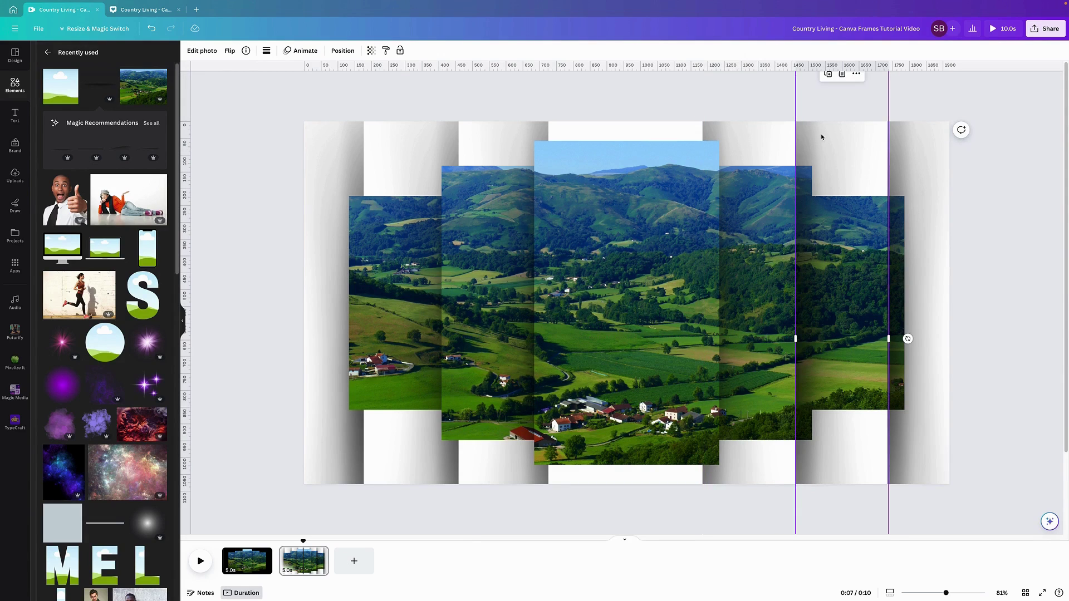
{"action": "right_click", "coordinate": [855, 275]}
{"action": "mouse_move", "coordinate": [899, 385]}
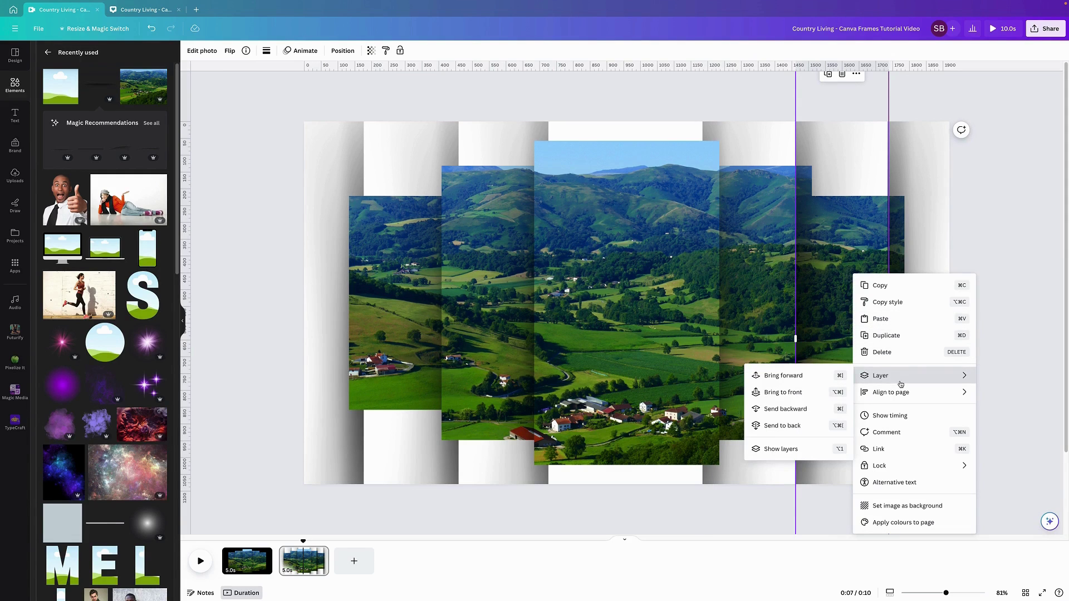
{"action": "left_click", "coordinate": [791, 409]}
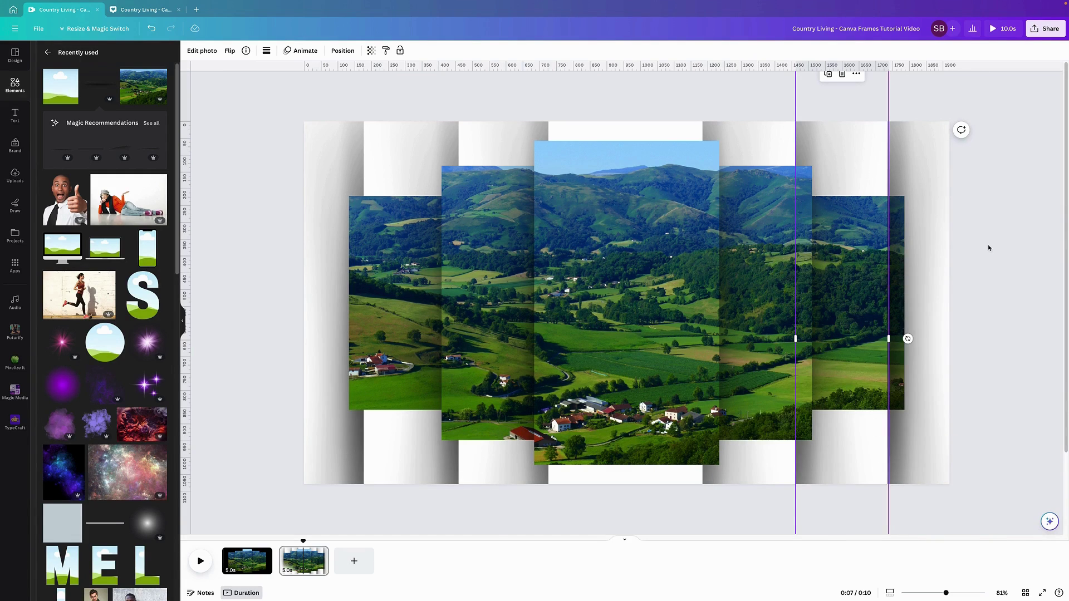
Send the shadow at the outermost right frame's right edge backward another layer
{"action": "left_click", "coordinate": [959, 239]}
{"action": "left_click", "coordinate": [910, 184]}
{"action": "right_click", "coordinate": [910, 184]}
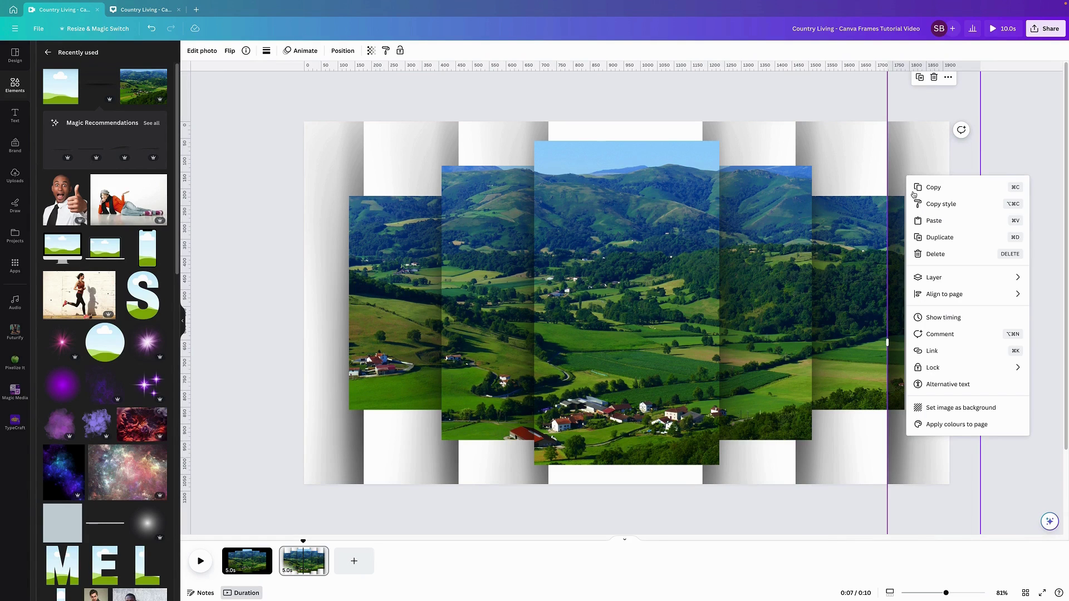
{"action": "mouse_move", "coordinate": [929, 281]}
{"action": "left_click", "coordinate": [830, 310]}
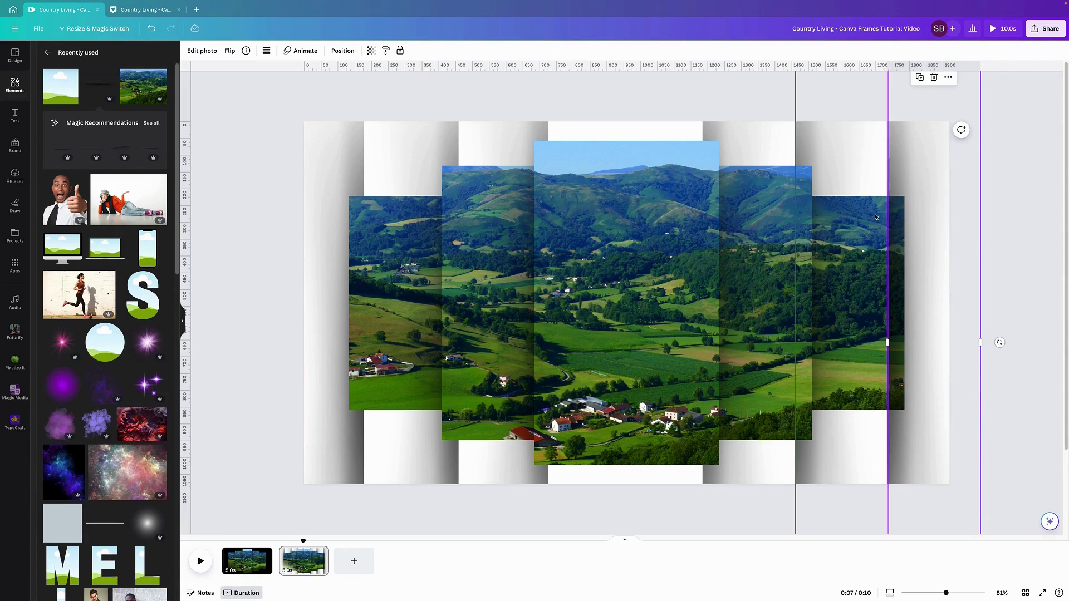
{"action": "left_click", "coordinate": [823, 236]}
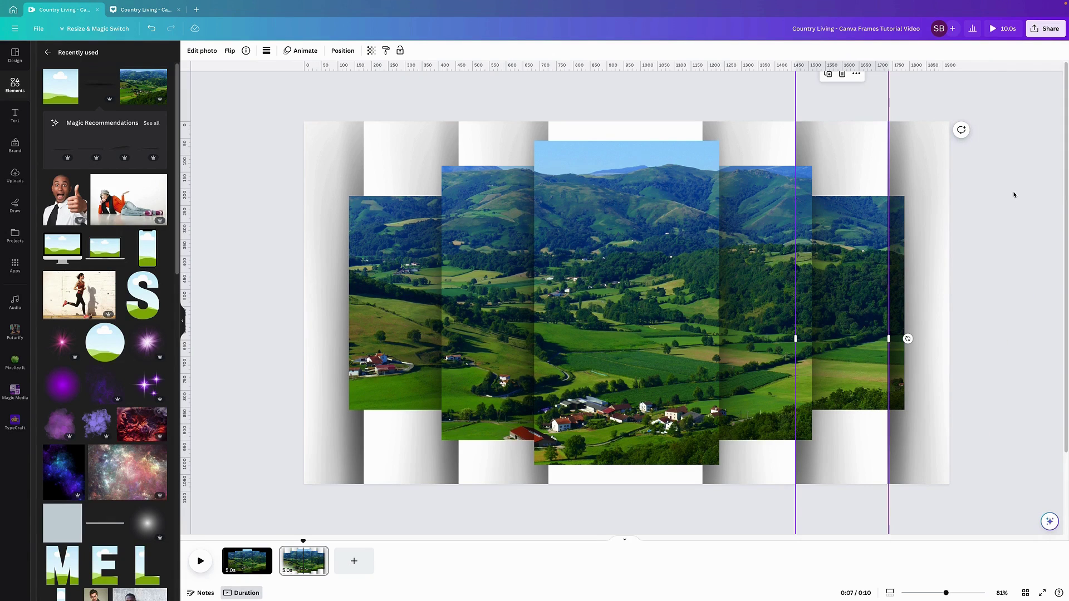
{"action": "left_click", "coordinate": [1044, 181]}
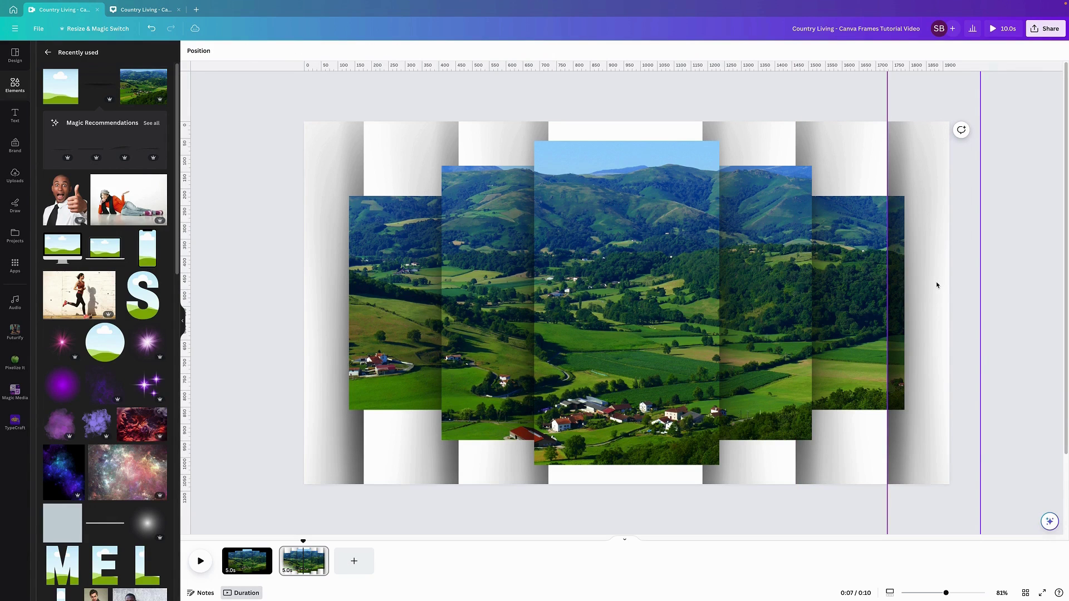
{"action": "left_click", "coordinate": [919, 276]}
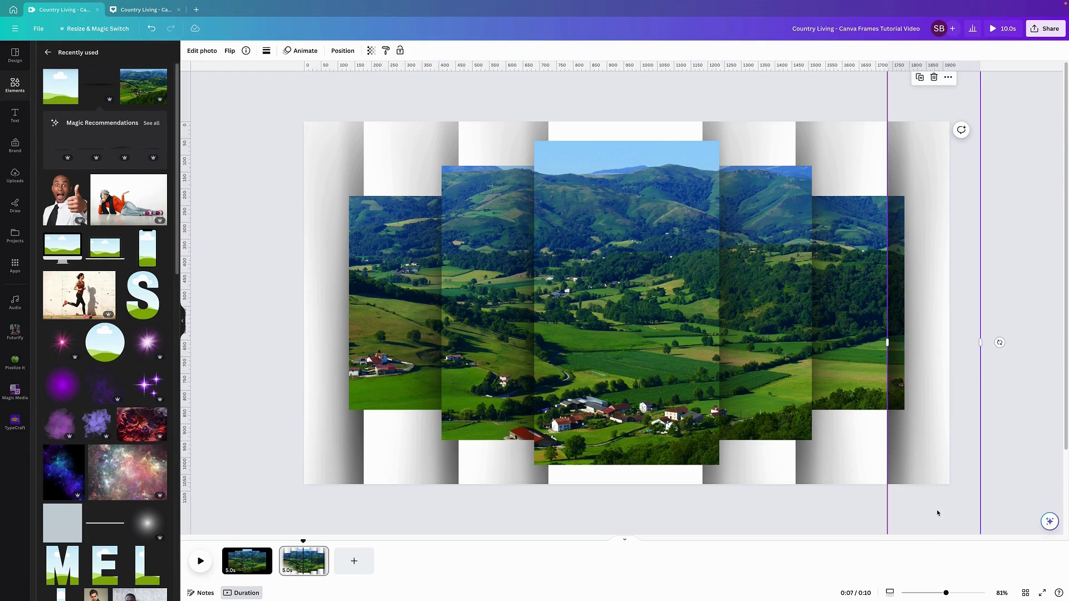
{"action": "left_click", "coordinate": [871, 526]}
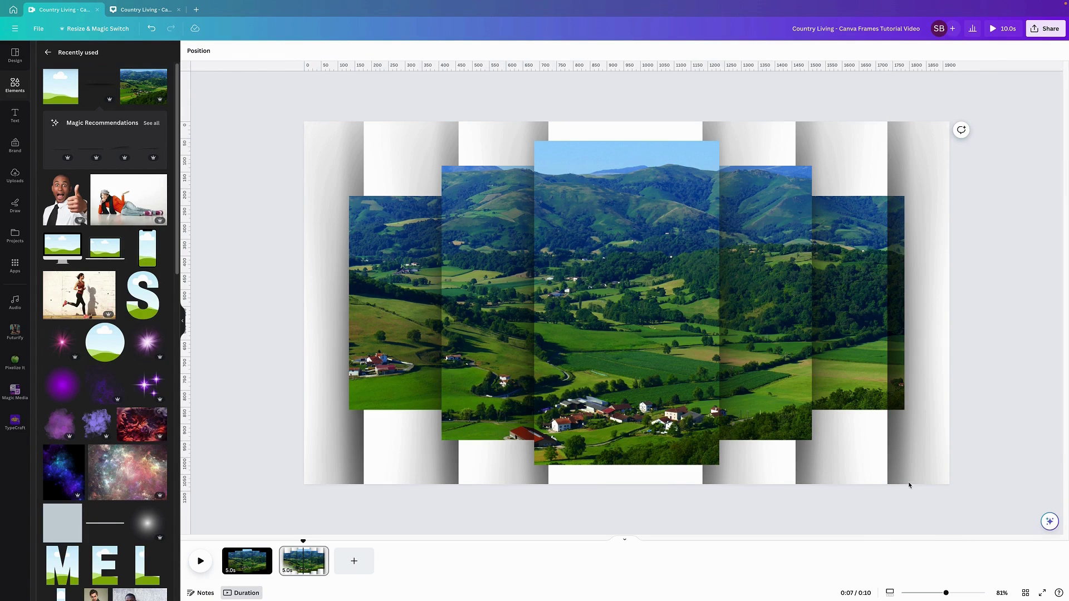
Send the outermost right frame's shadow backward once more so it sits behind that frame
{"action": "right_click", "coordinate": [941, 455]}
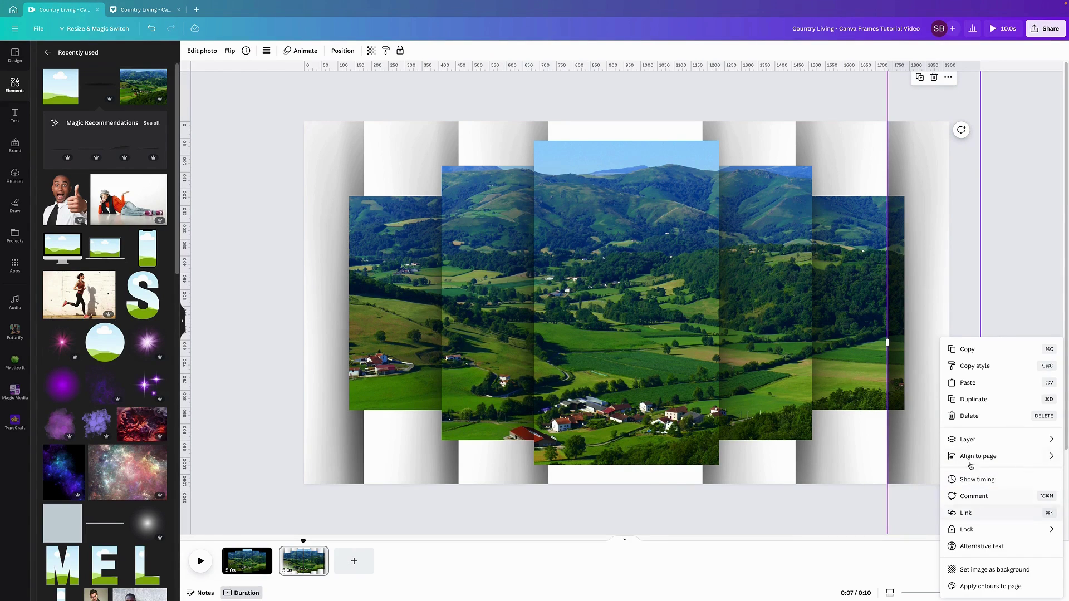
{"action": "mouse_move", "coordinate": [965, 446]}
{"action": "left_click", "coordinate": [872, 473]}
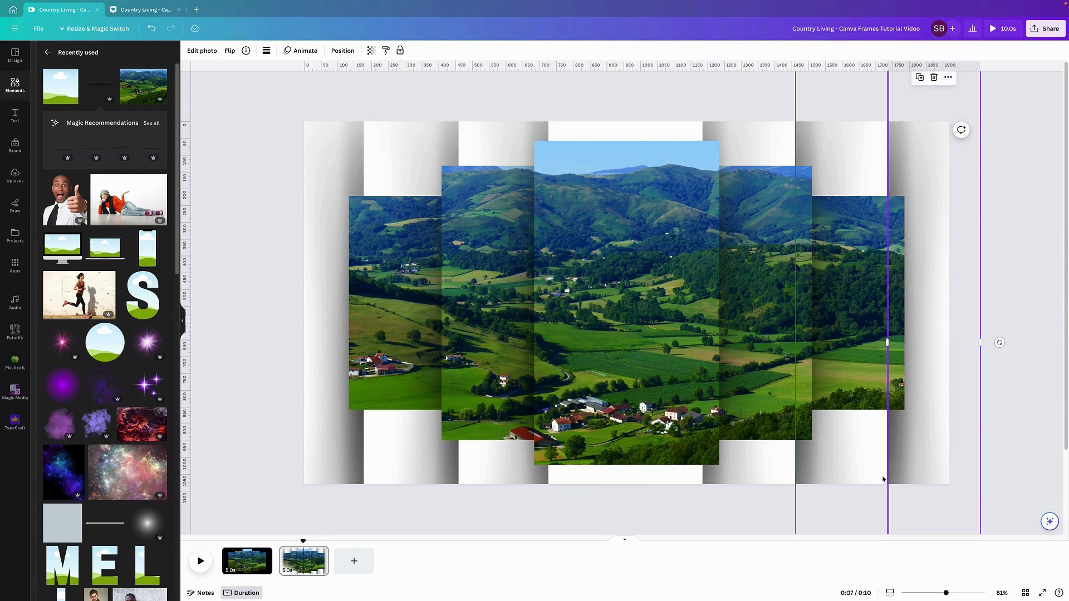
{"action": "left_click", "coordinate": [1027, 389]}
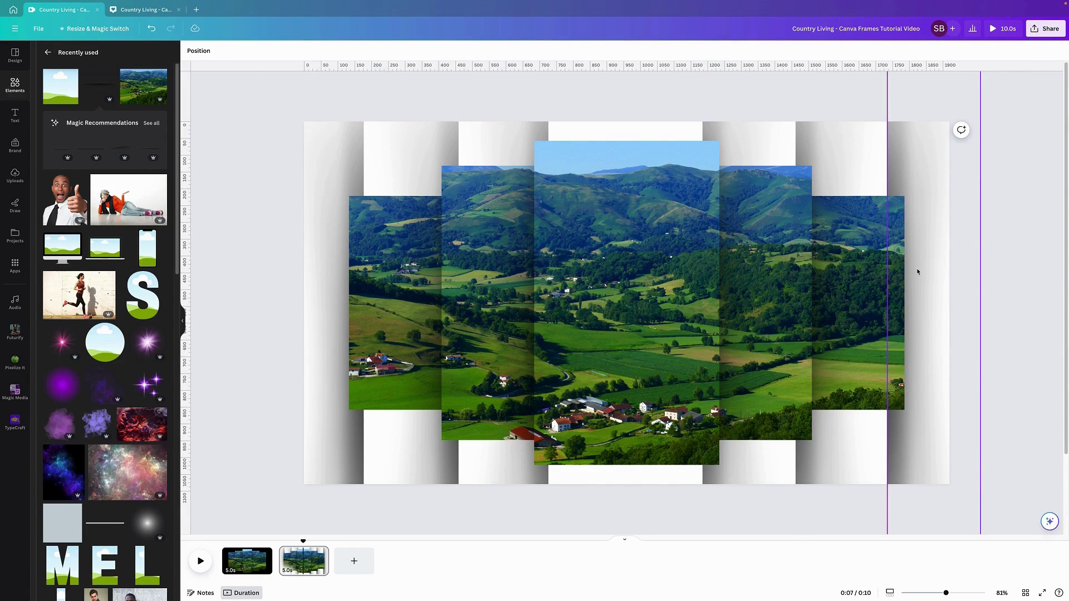
Show page 2's full layer list to review the stacking order of the frames and shadows
{"action": "right_click", "coordinate": [918, 469]}
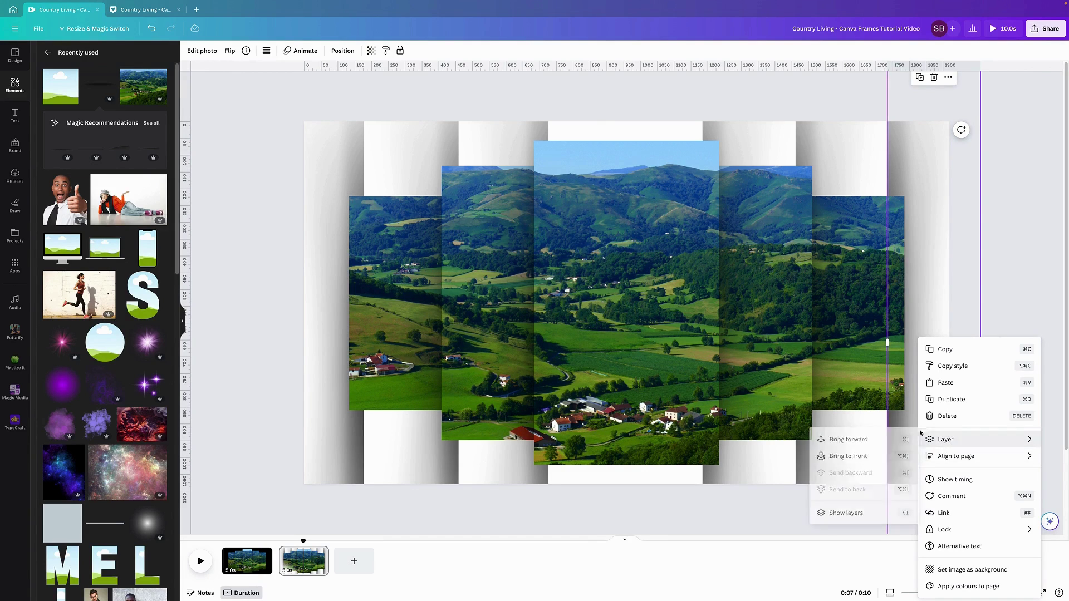
{"action": "mouse_move", "coordinate": [943, 438]}
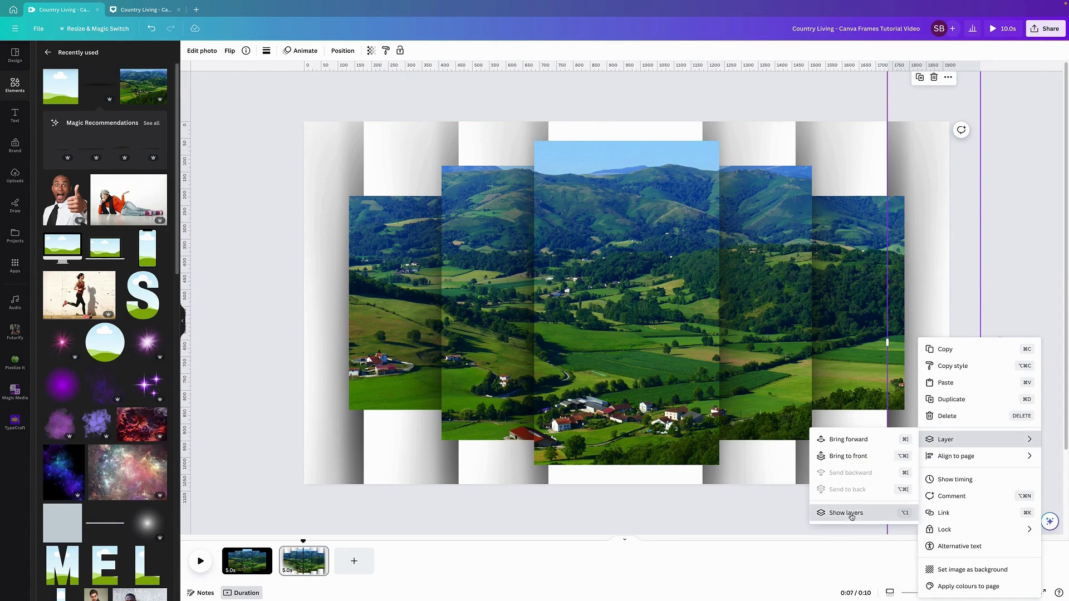
{"action": "left_click", "coordinate": [851, 512]}
Select page 2's background layer and set its colour to solid black
{"action": "left_click", "coordinate": [112, 407]}
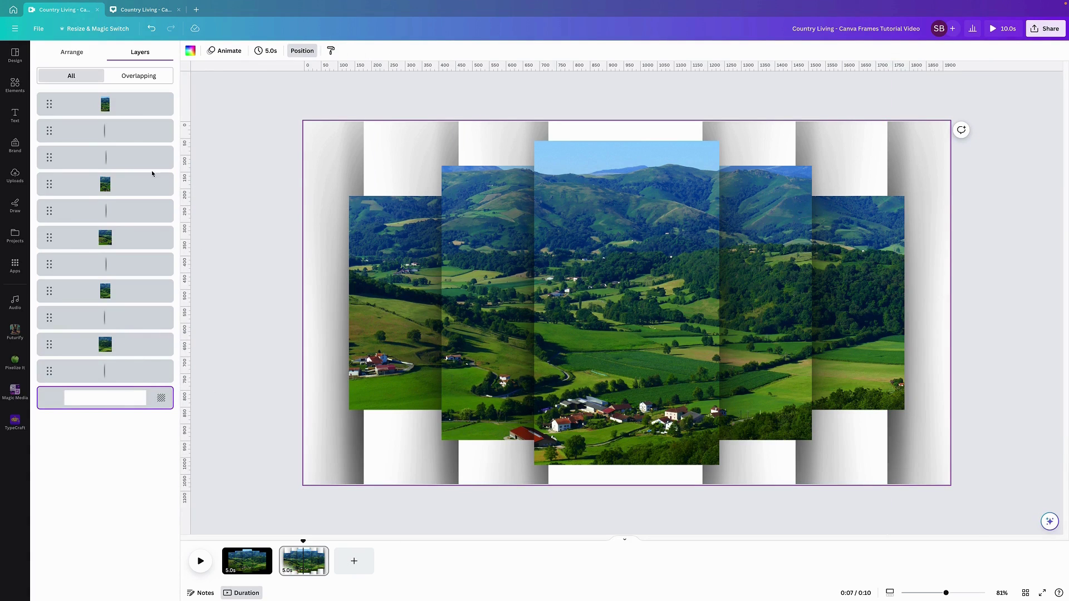
{"action": "left_click", "coordinate": [191, 50]}
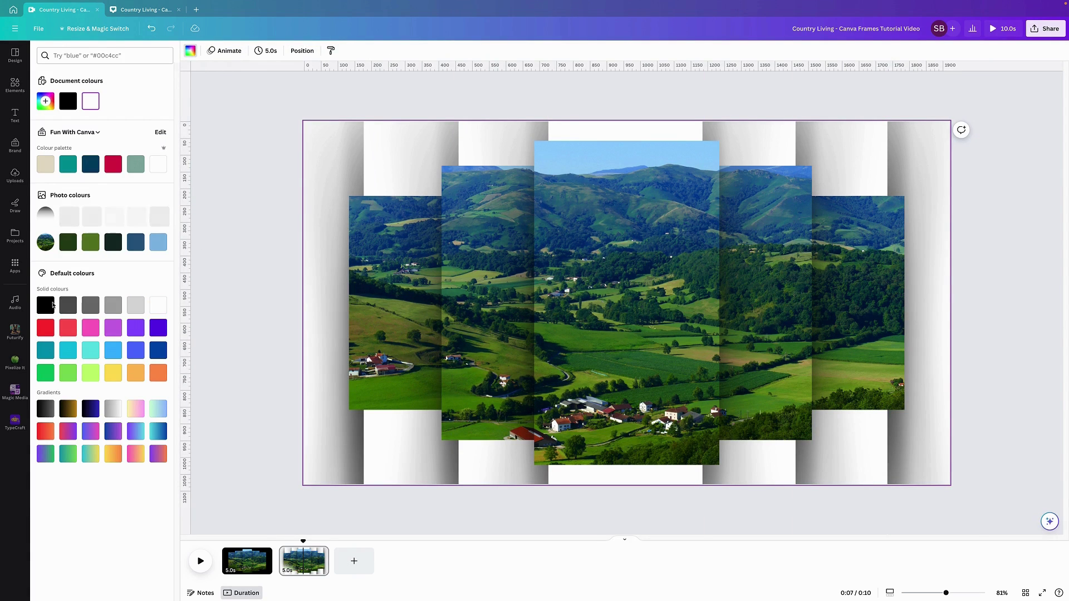
{"action": "left_click", "coordinate": [45, 305]}
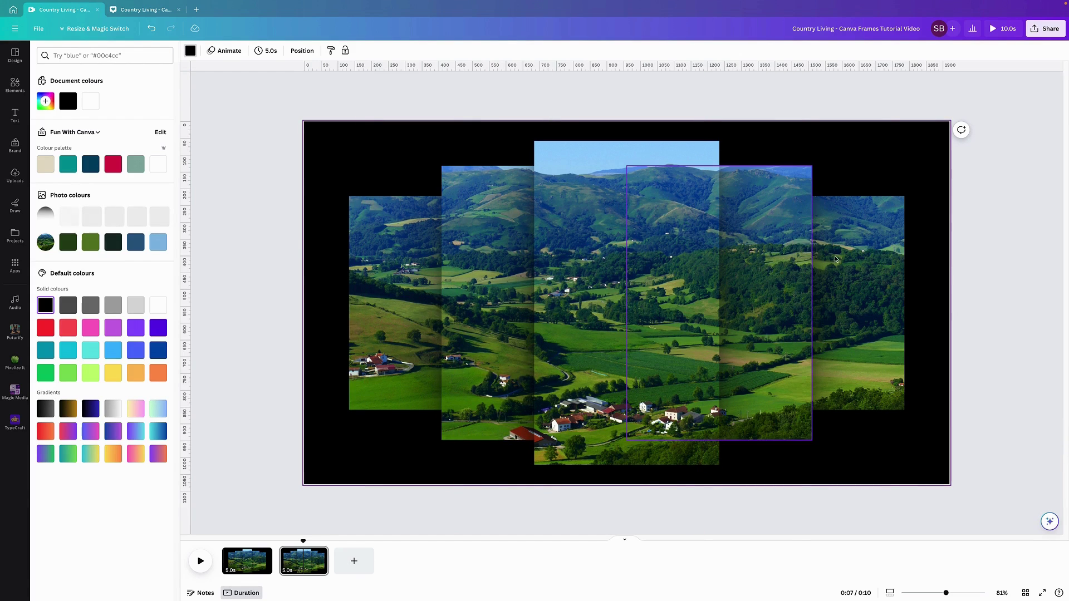
{"action": "key", "text": "Escape"}
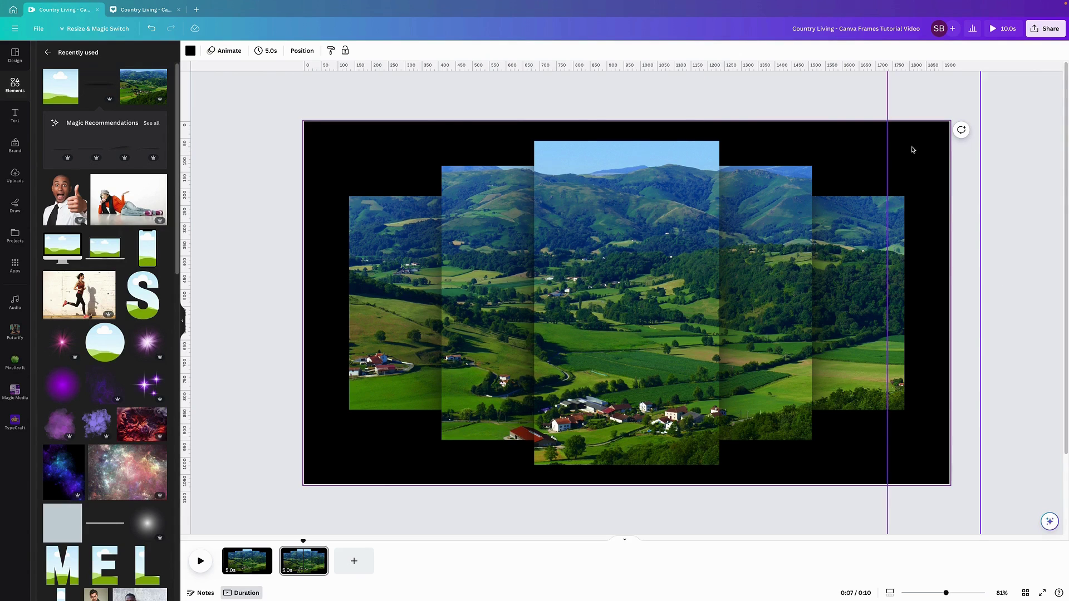
{"action": "mouse_move", "coordinate": [805, 21]}
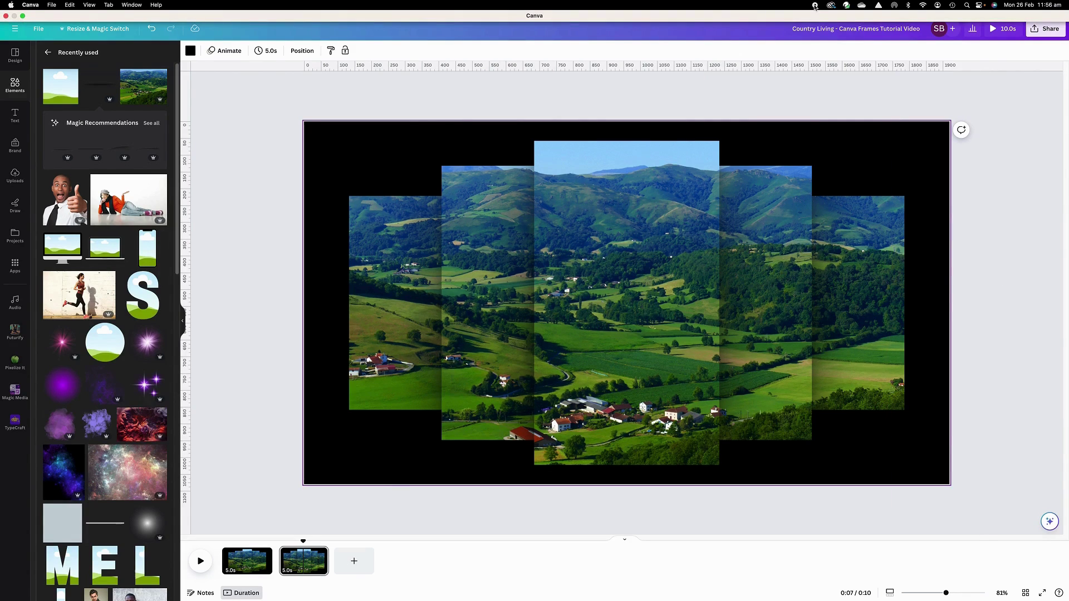